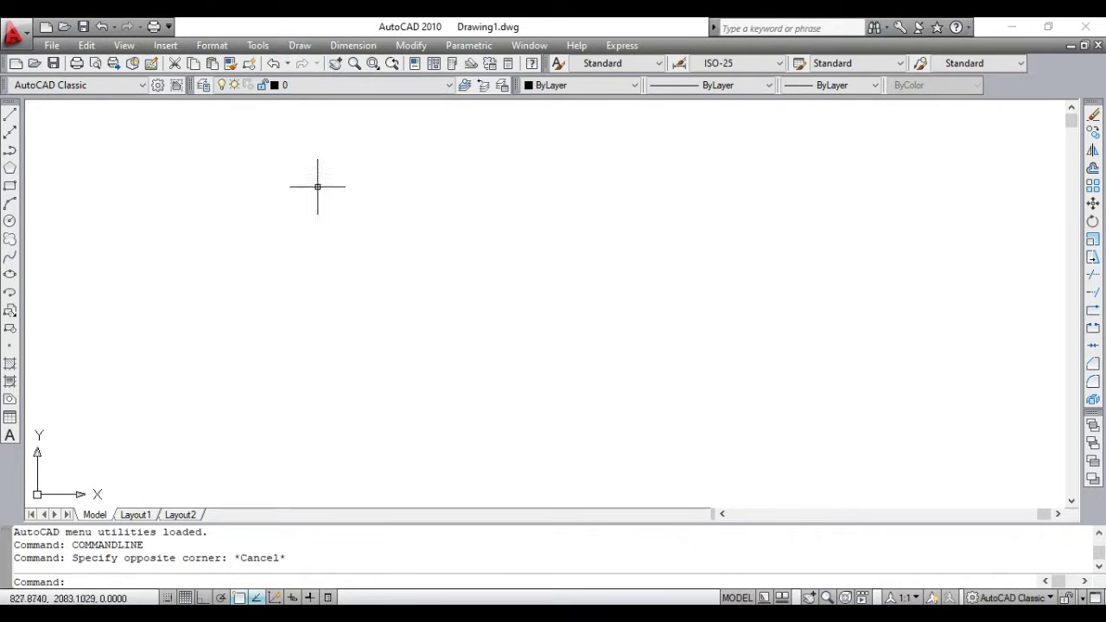
left_click(302, 45)
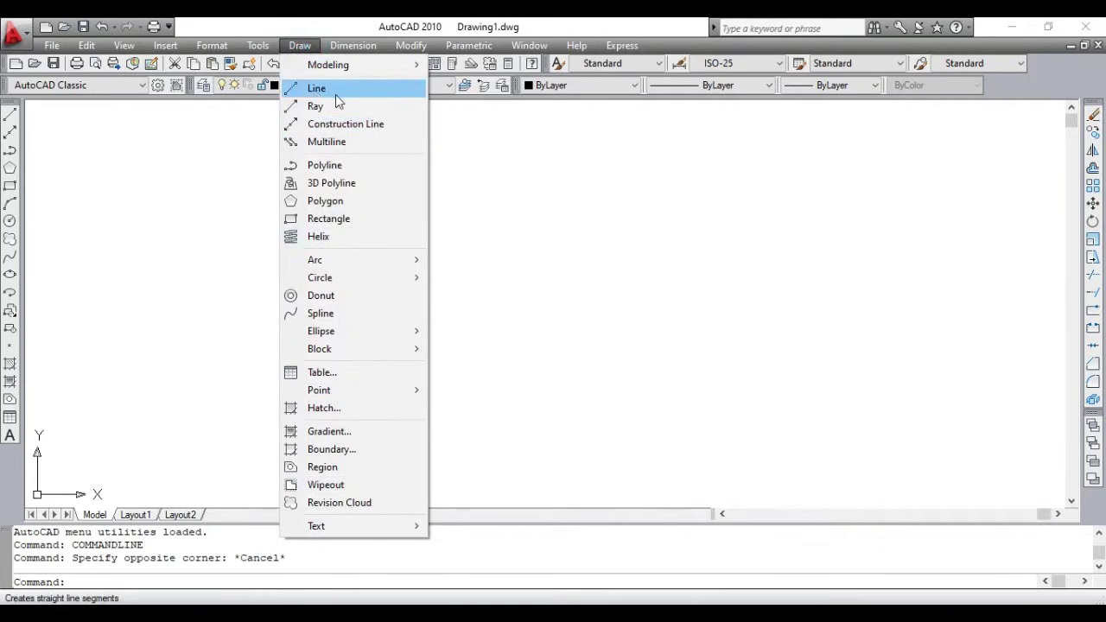
left_click(234, 261)
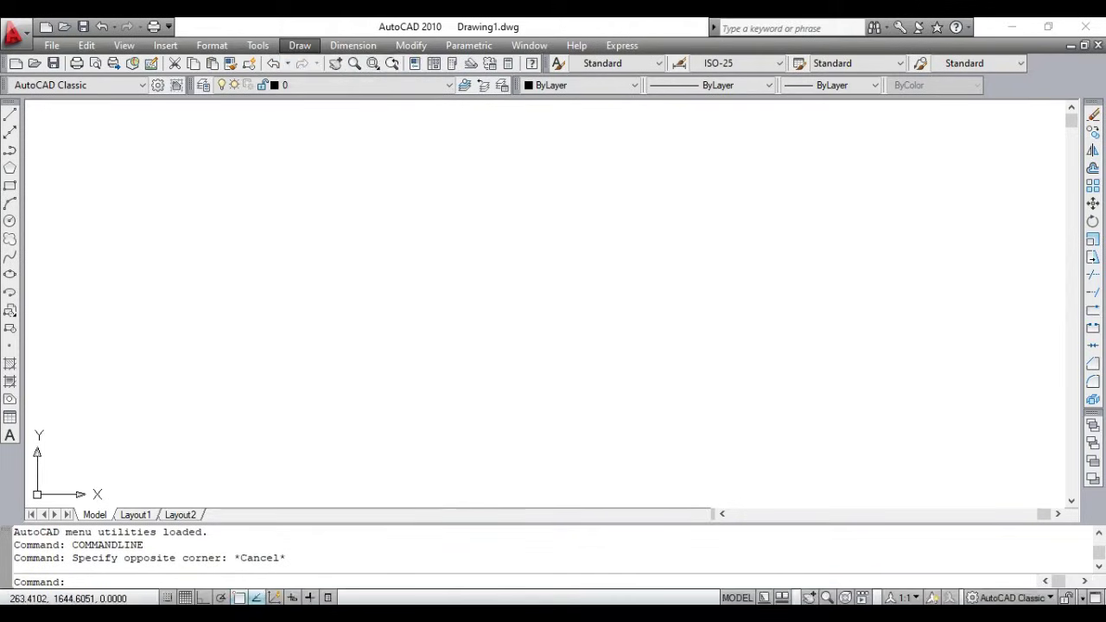
left_click(355, 227)
left_click(244, 277)
- Open the help, look up the keyword "line" in its index and show the Draw Lines procedure for the LINE command
key("F1")
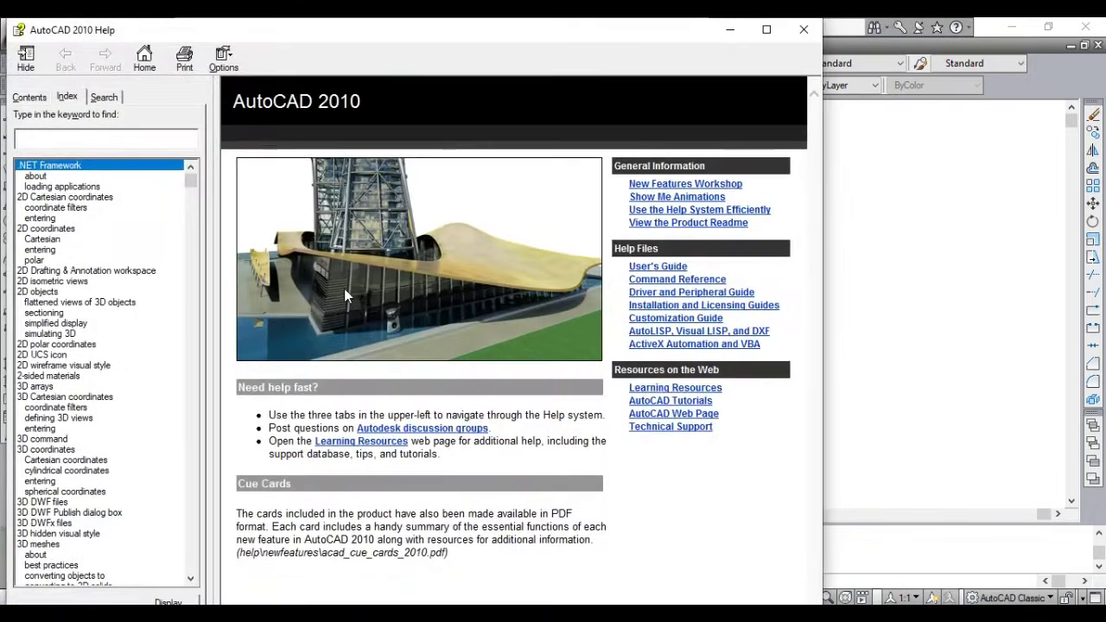
left_click(67, 96)
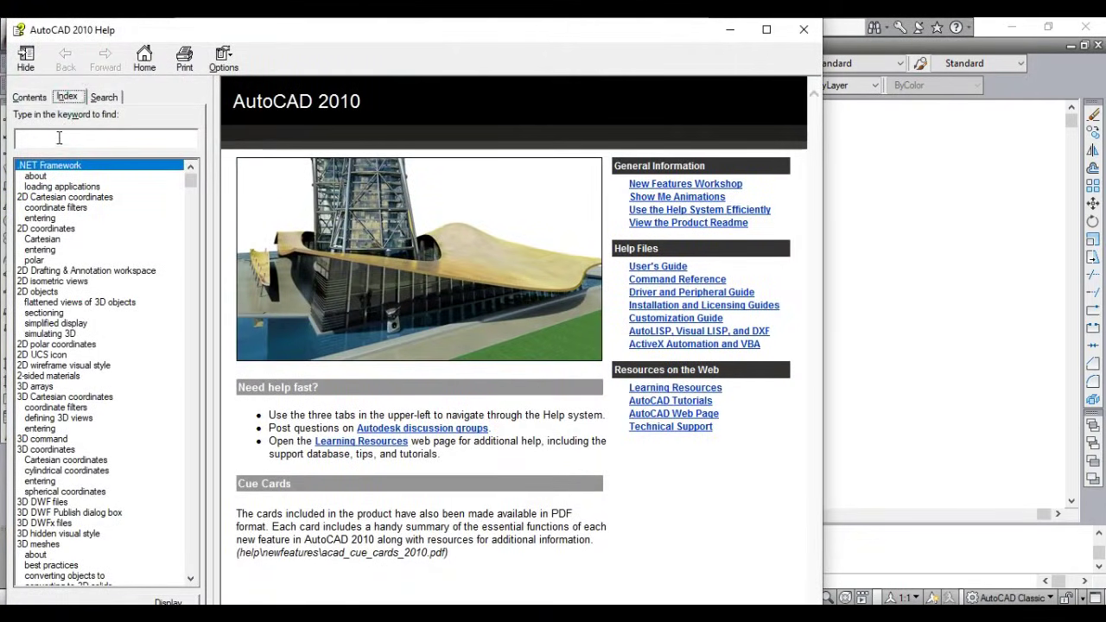
left_click(59, 138)
type("l")
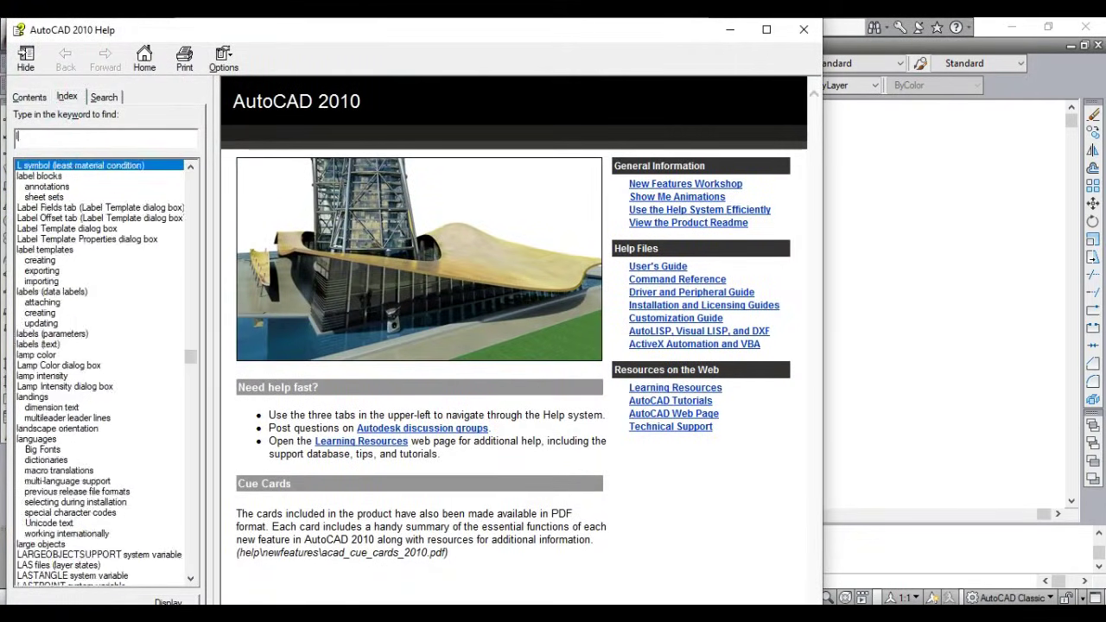
type("ine")
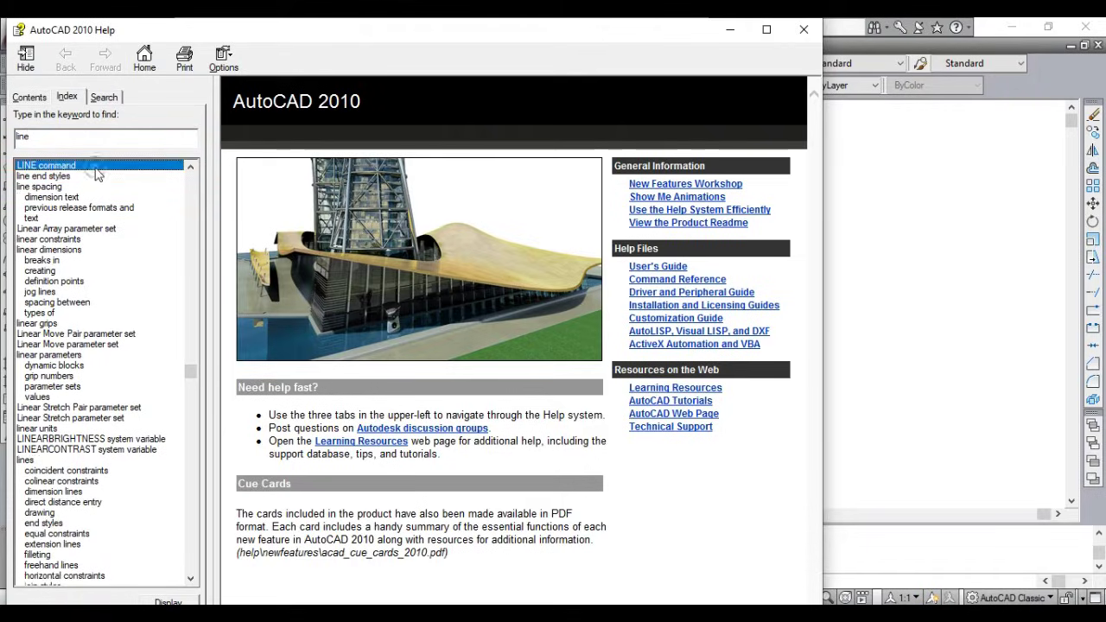
left_click(312, 181)
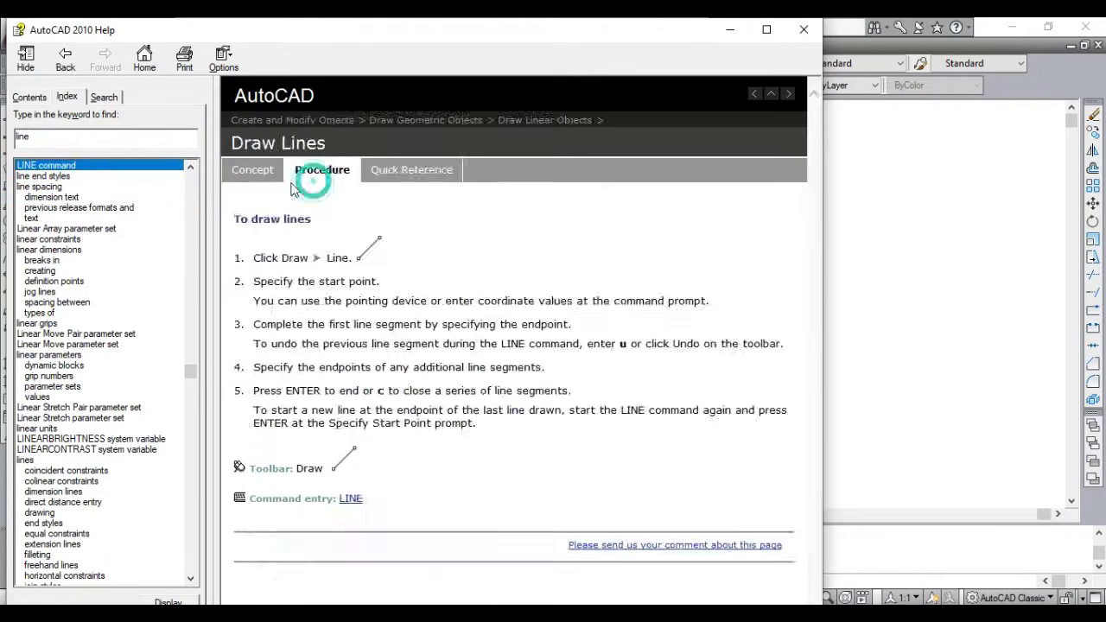
- Read in the Draw Lines concept topic how line segments are closed and which properties can be assigned to lines
left_click(262, 183)
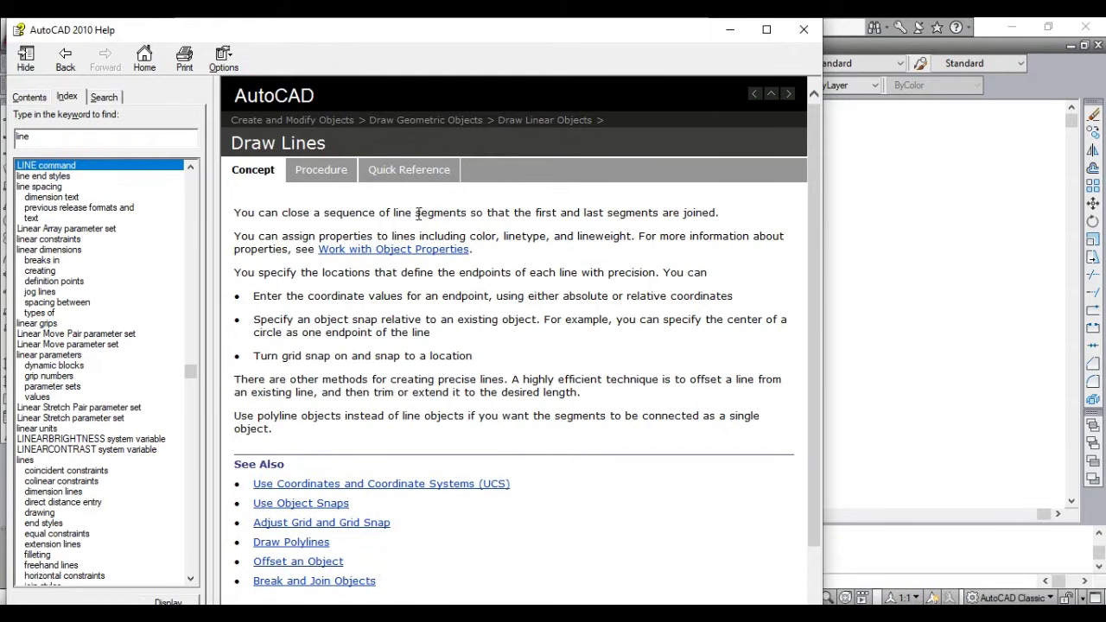
left_click_drag(416, 215, 465, 215)
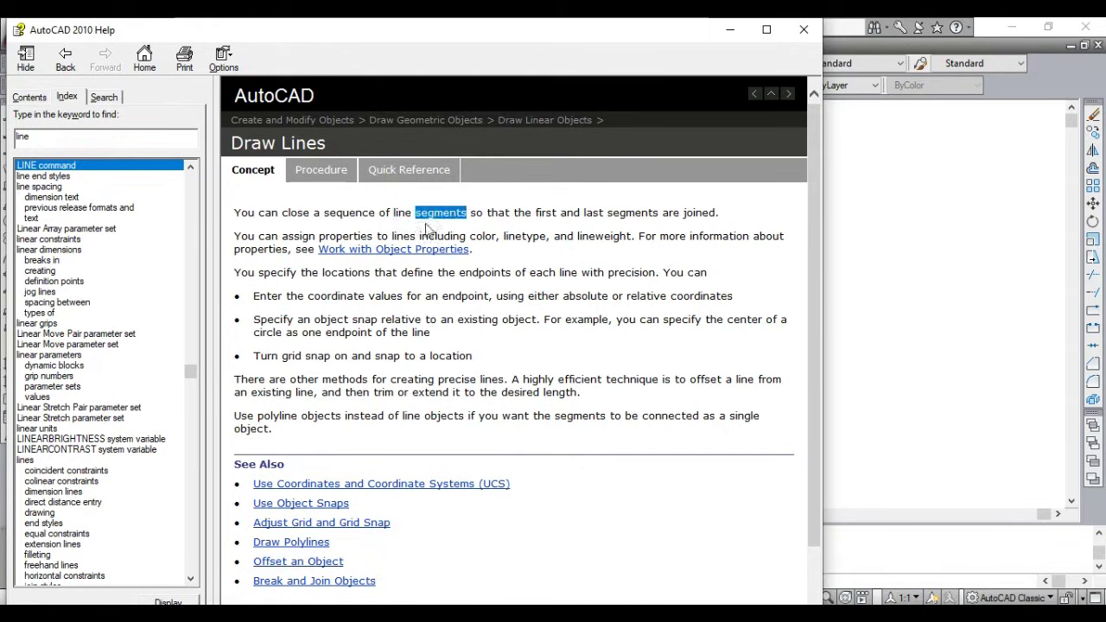
left_click(395, 217)
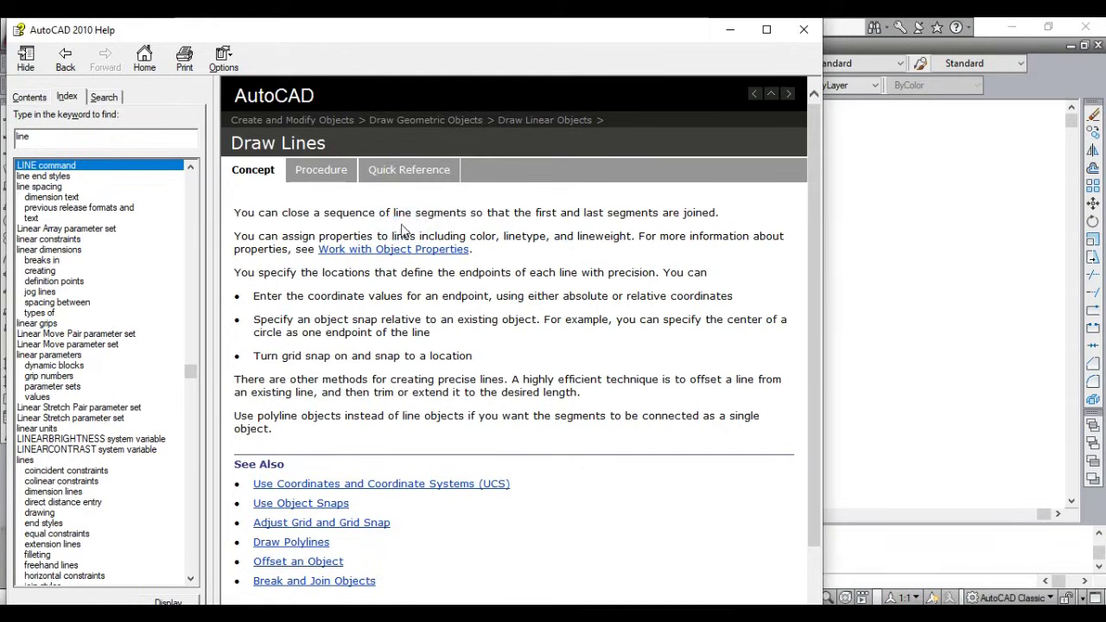
double_click(535, 212)
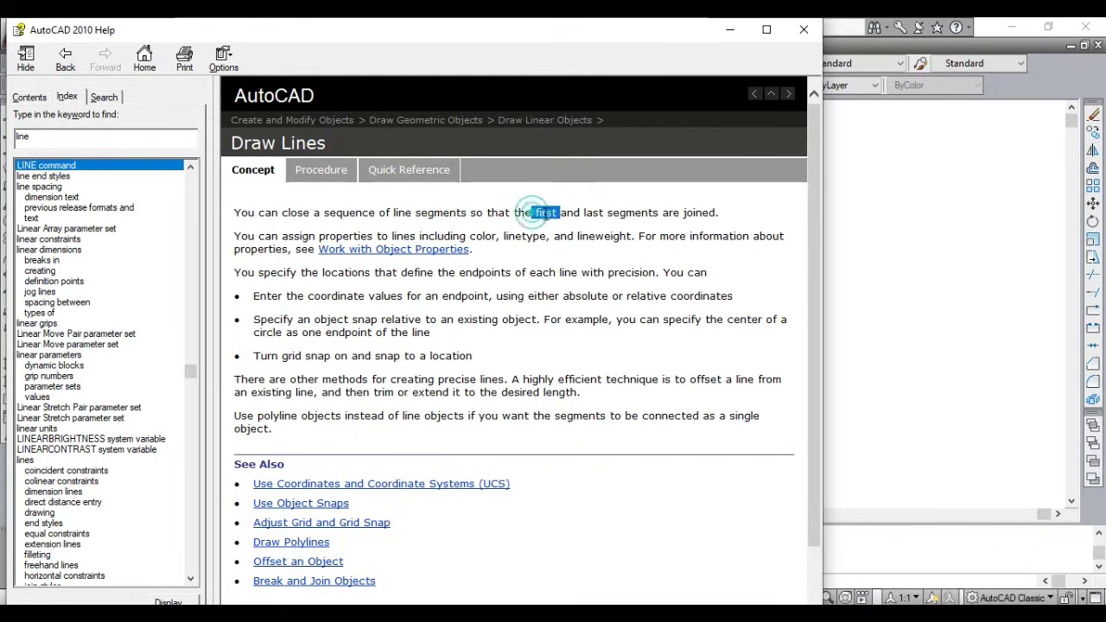
double_click(587, 213)
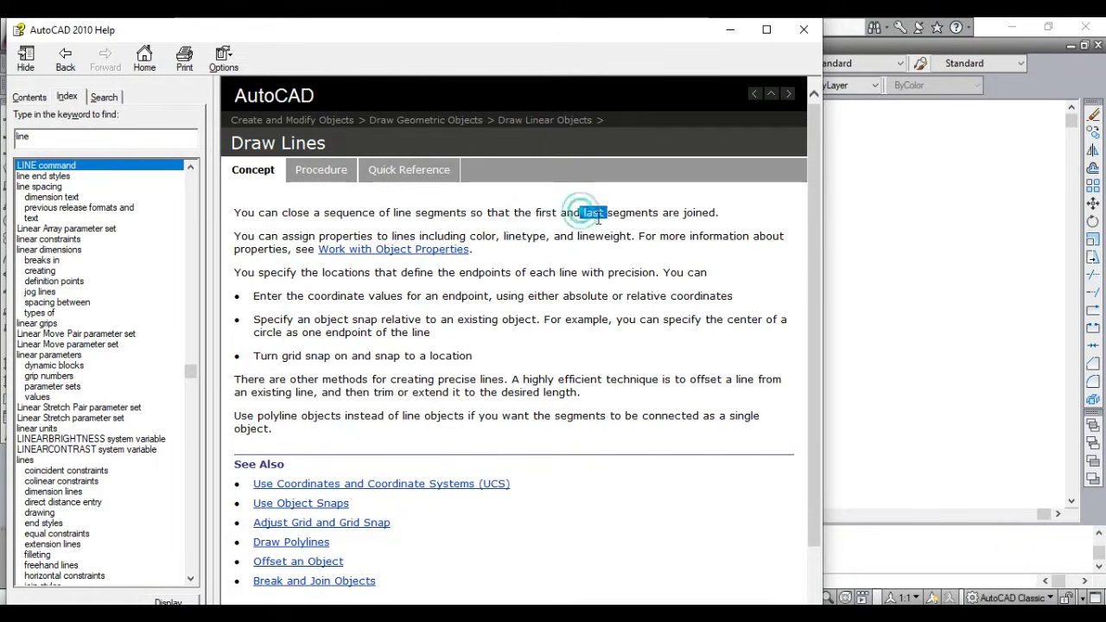
double_click(536, 213)
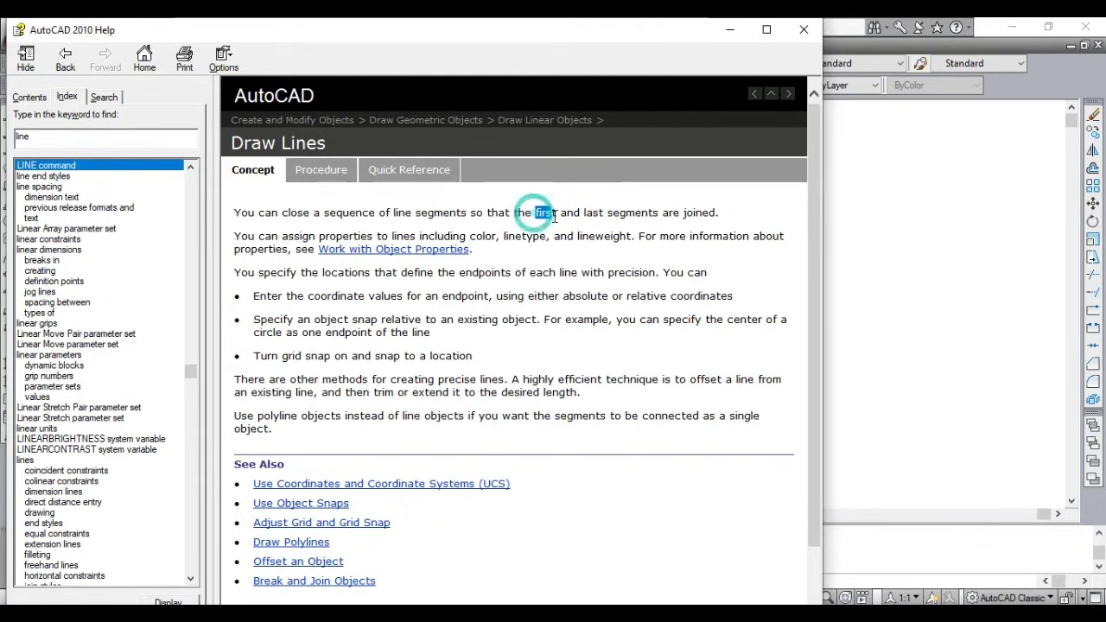
left_click(596, 213)
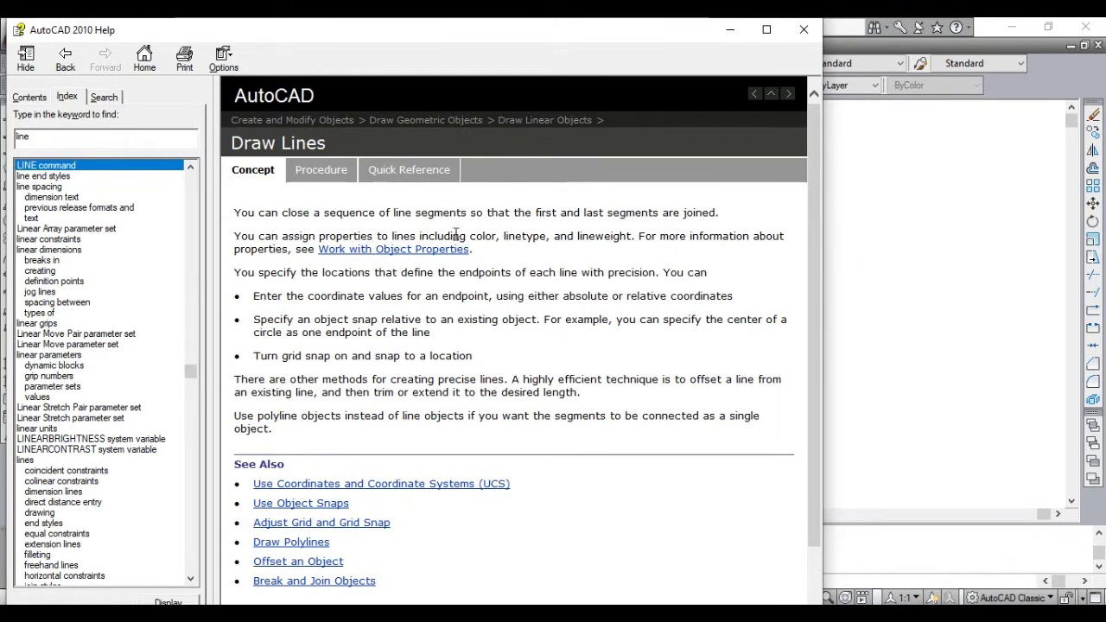
double_click(482, 236)
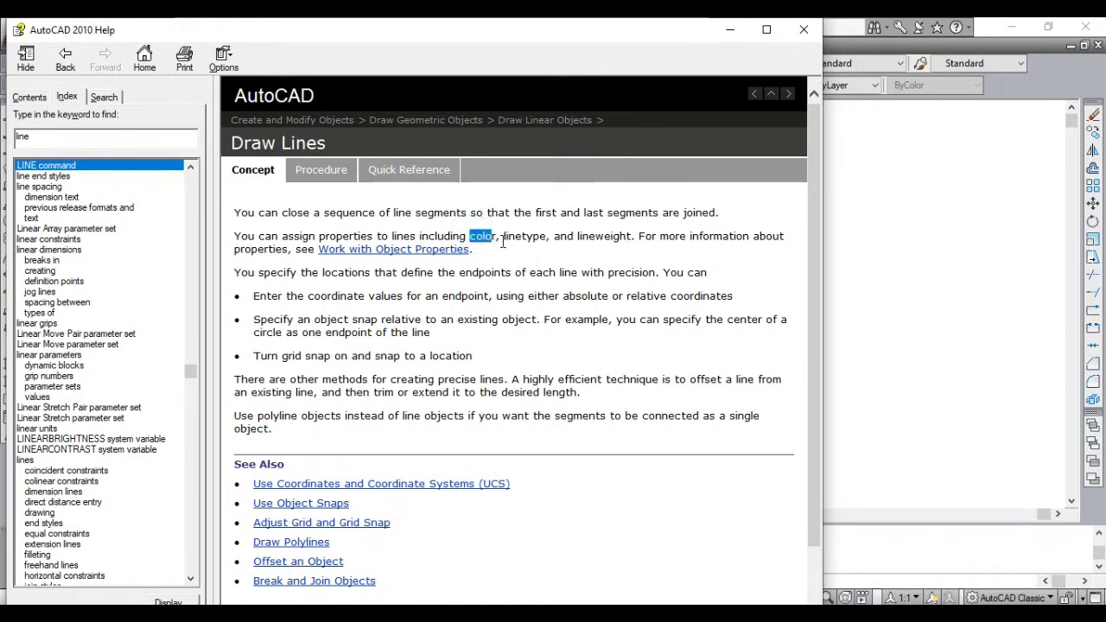
left_click(501, 236)
left_click_drag(503, 236, 631, 238)
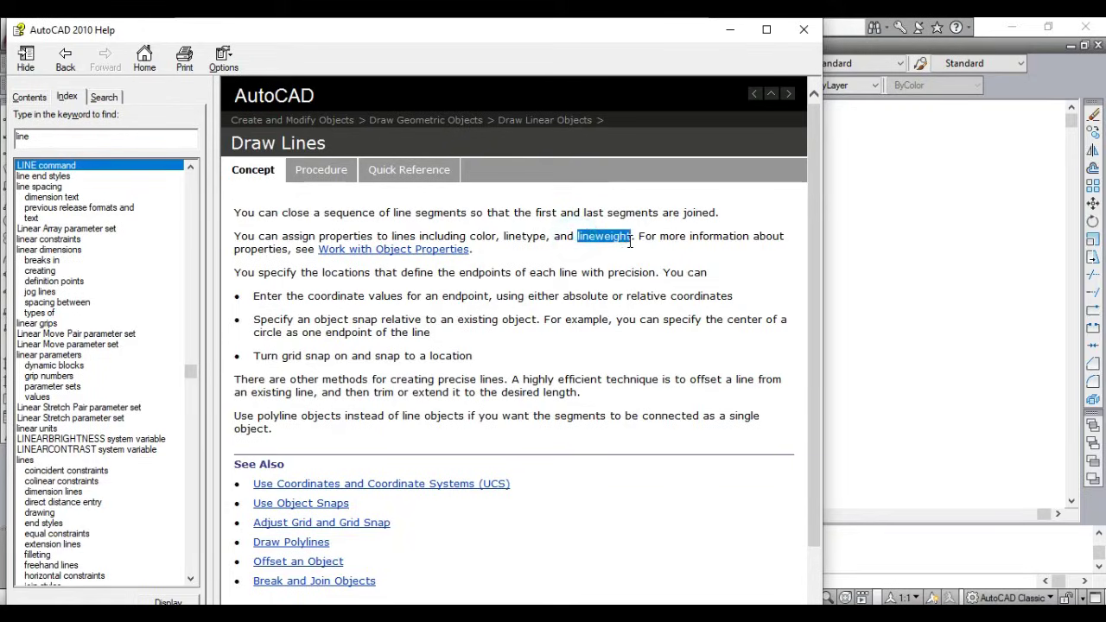
left_click(678, 250)
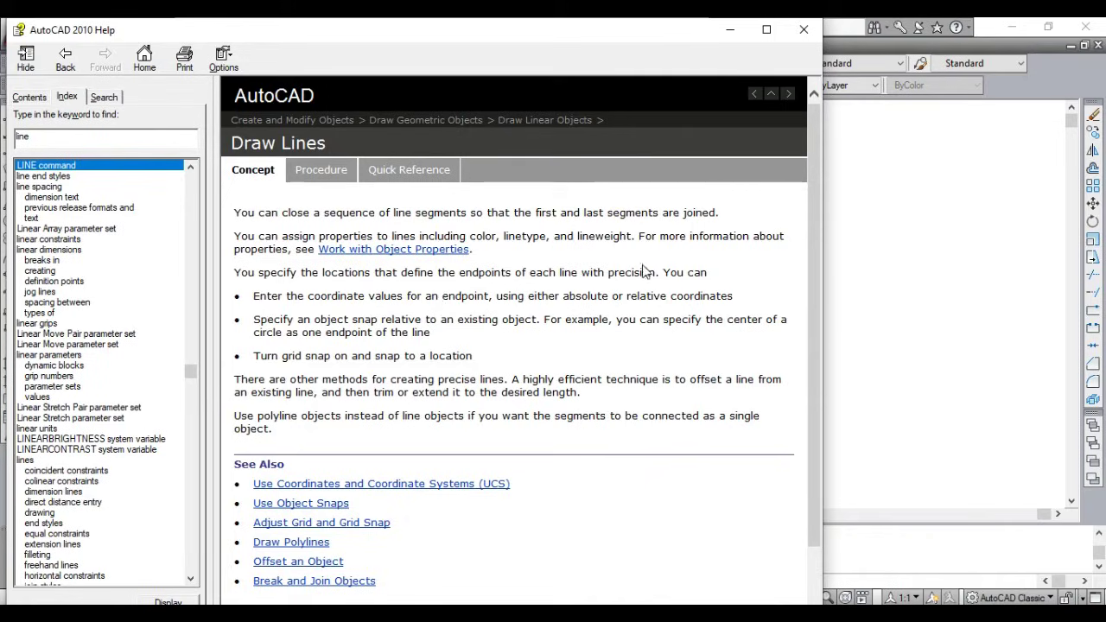
- Study the concept topic's methods for specifying line endpoints precisely, including coordinate values and object snaps relative to existing objects
double_click(606, 274)
left_click(660, 300)
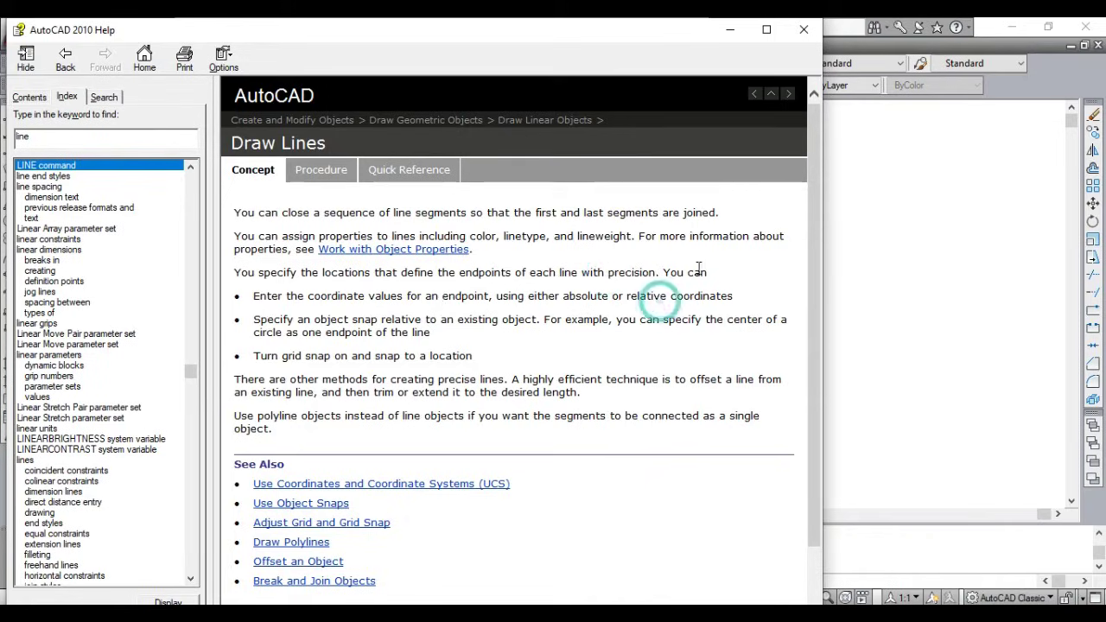
double_click(682, 272)
left_click(274, 313)
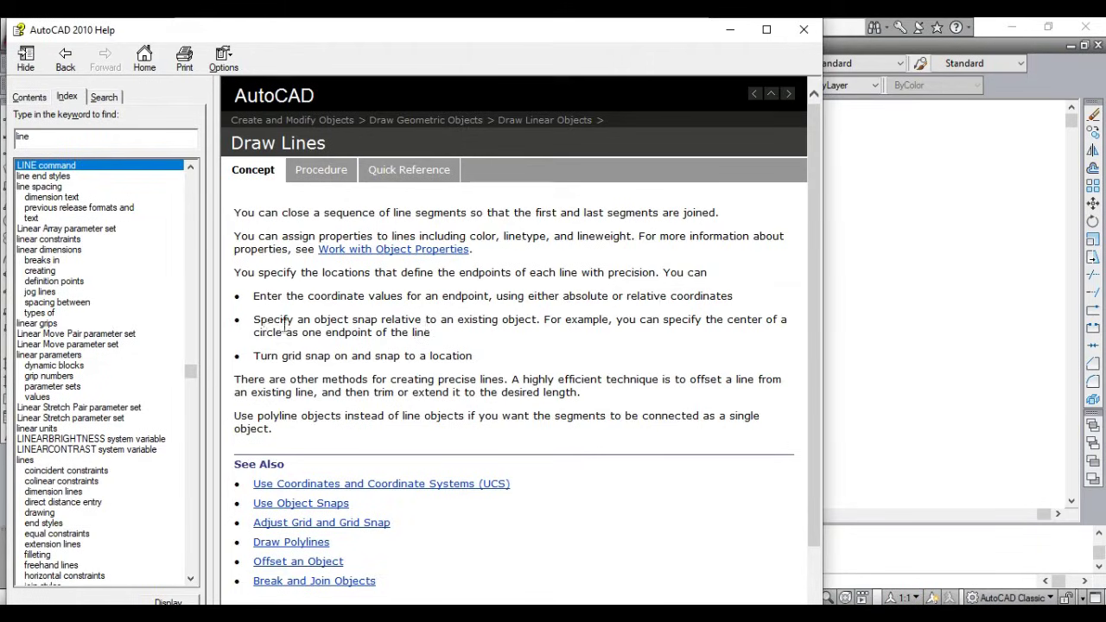
left_click_drag(254, 320, 381, 322)
left_click(356, 321)
left_click_drag(472, 320, 512, 323)
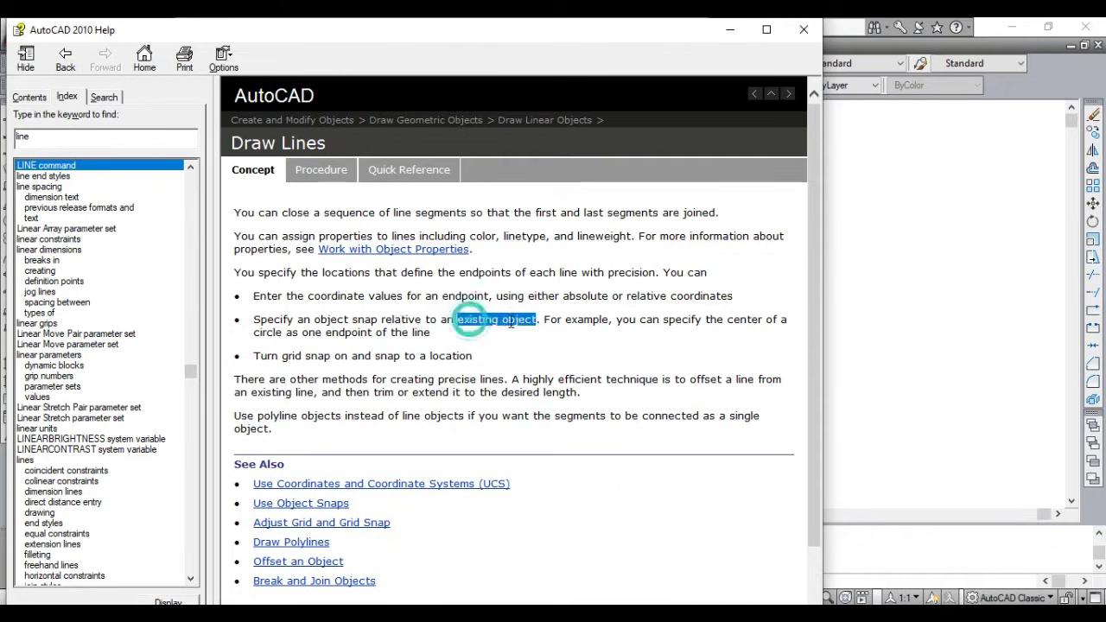
left_click_drag(365, 320, 435, 322)
left_click(483, 320)
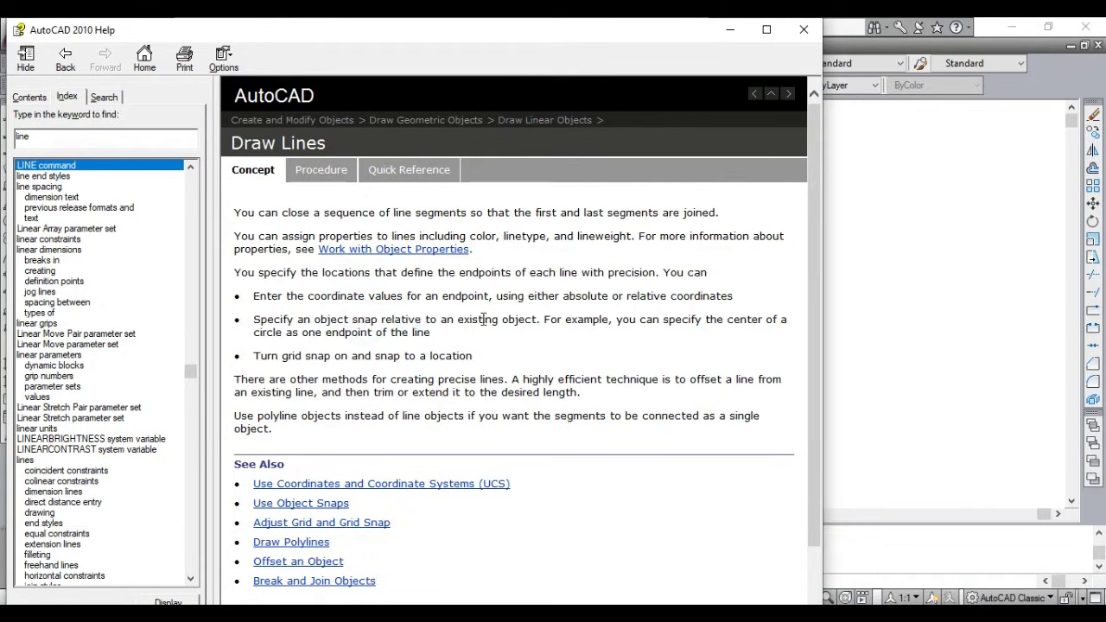
left_click(521, 320)
left_click(535, 326)
left_click_drag(236, 273, 644, 272)
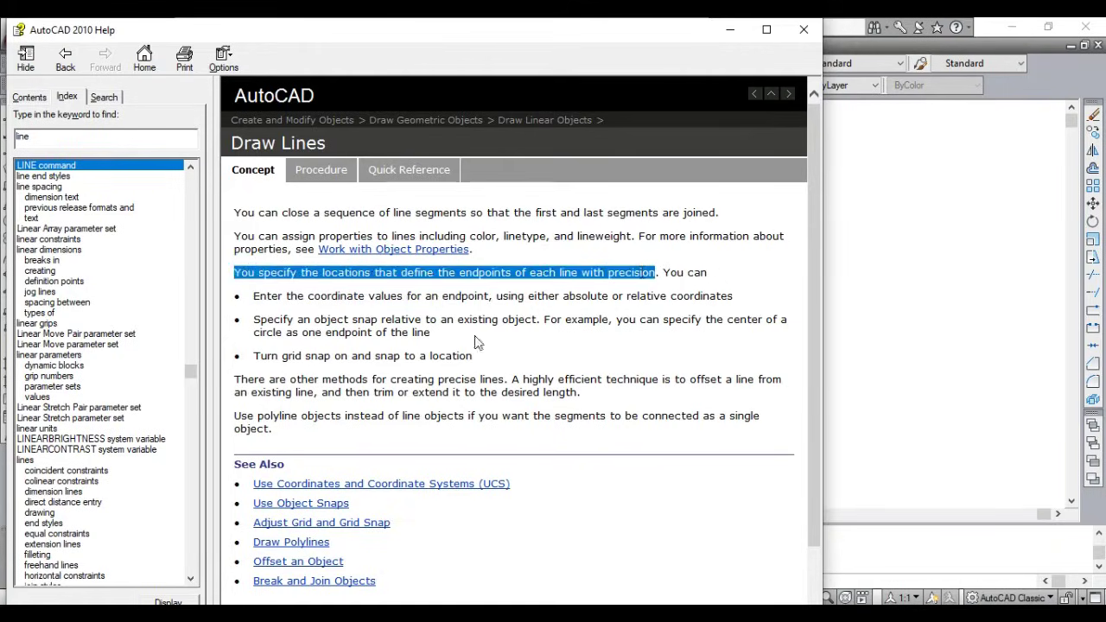
left_click_drag(254, 296, 469, 307)
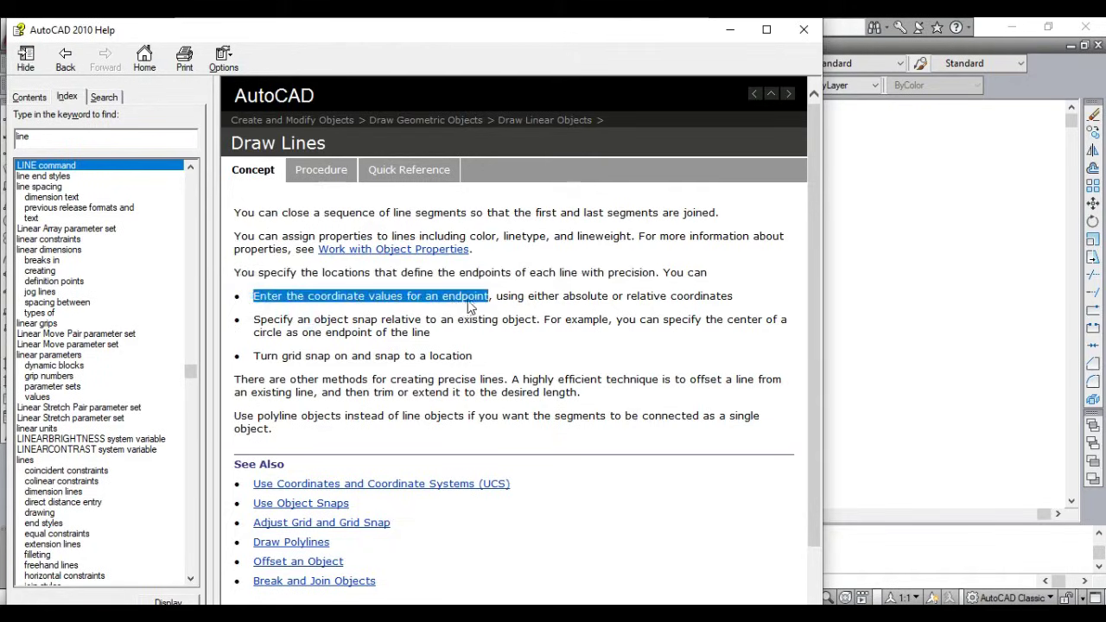
left_click(300, 347)
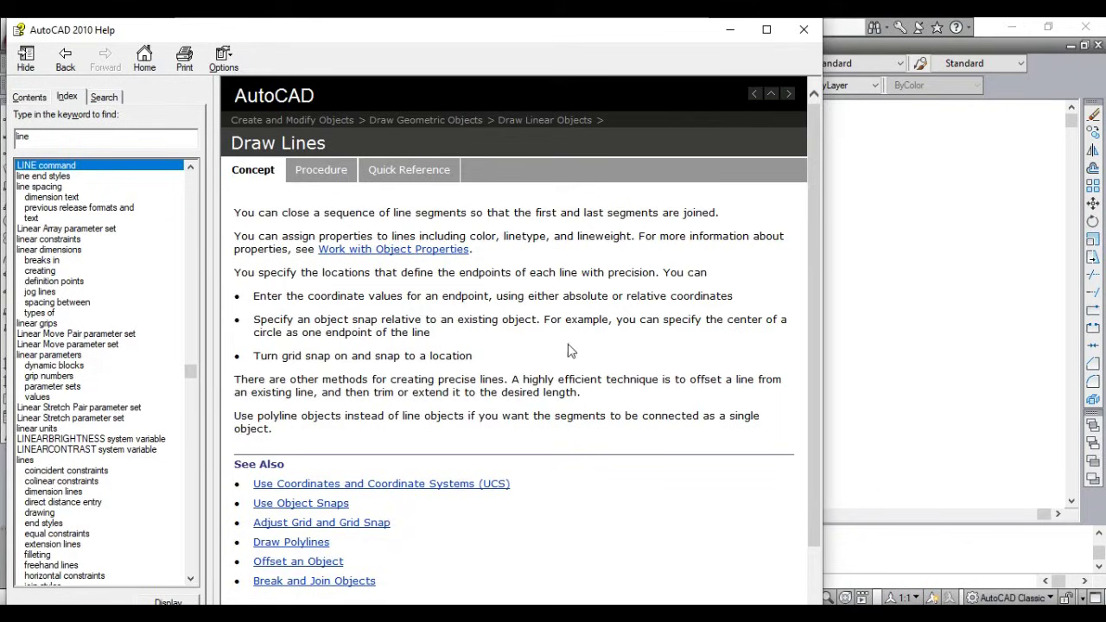
- Show the Draw Lines procedure and read how to start the command and specify the start point by pointing device or command prompt coordinates
left_click(318, 176)
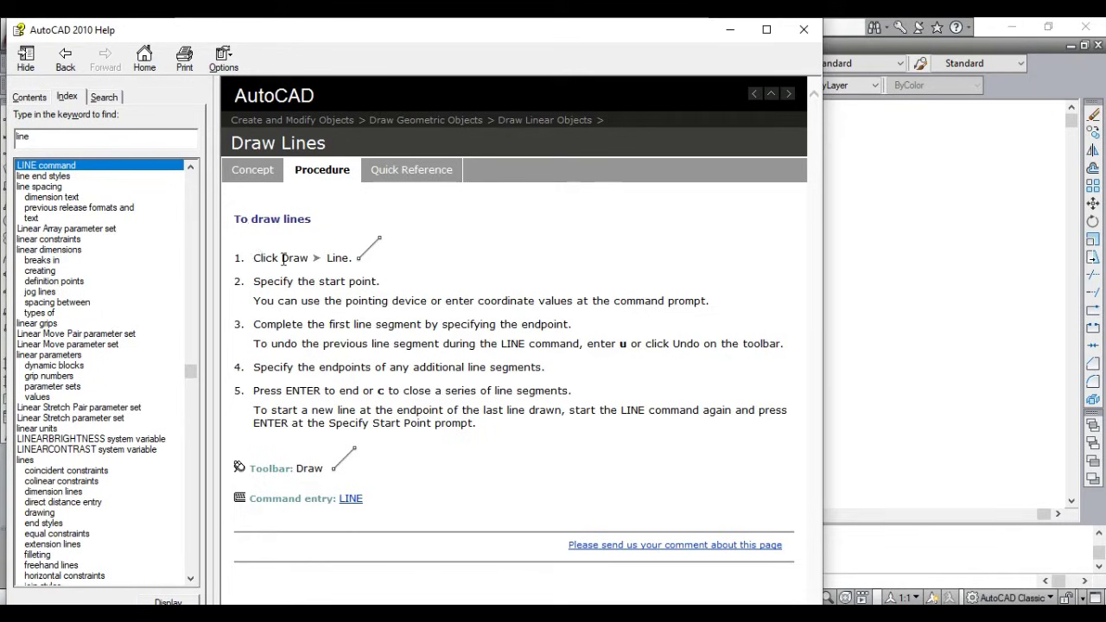
left_click_drag(281, 258, 287, 257)
mouse_move(335, 26)
left_mouse_down()
mouse_move(349, 167)
mouse_move(393, 157)
left_mouse_up()
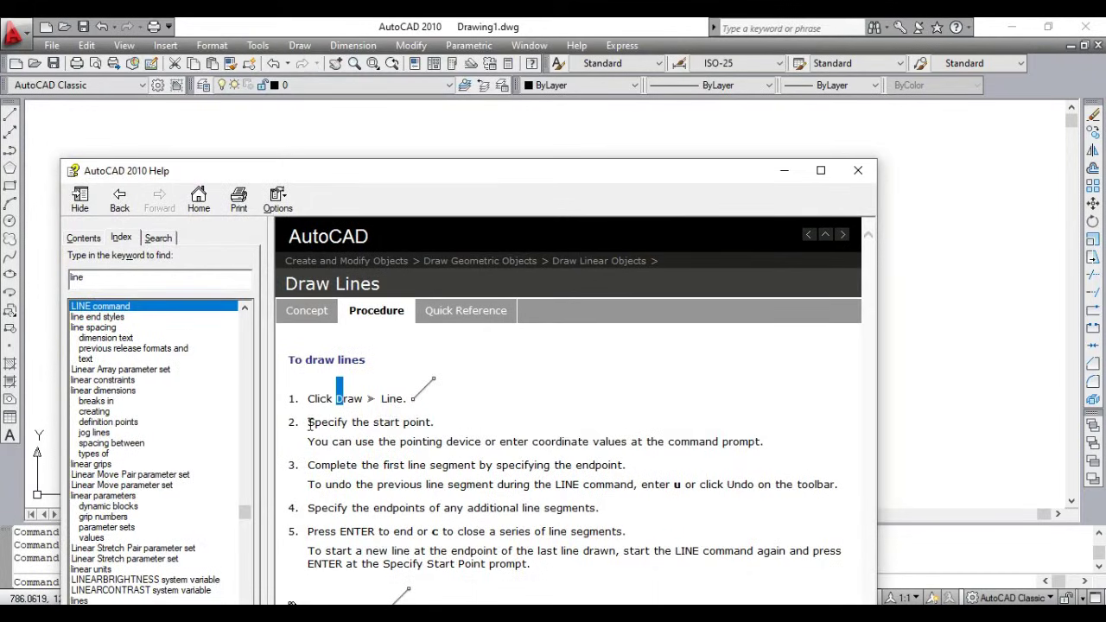
left_click_drag(308, 423, 430, 423)
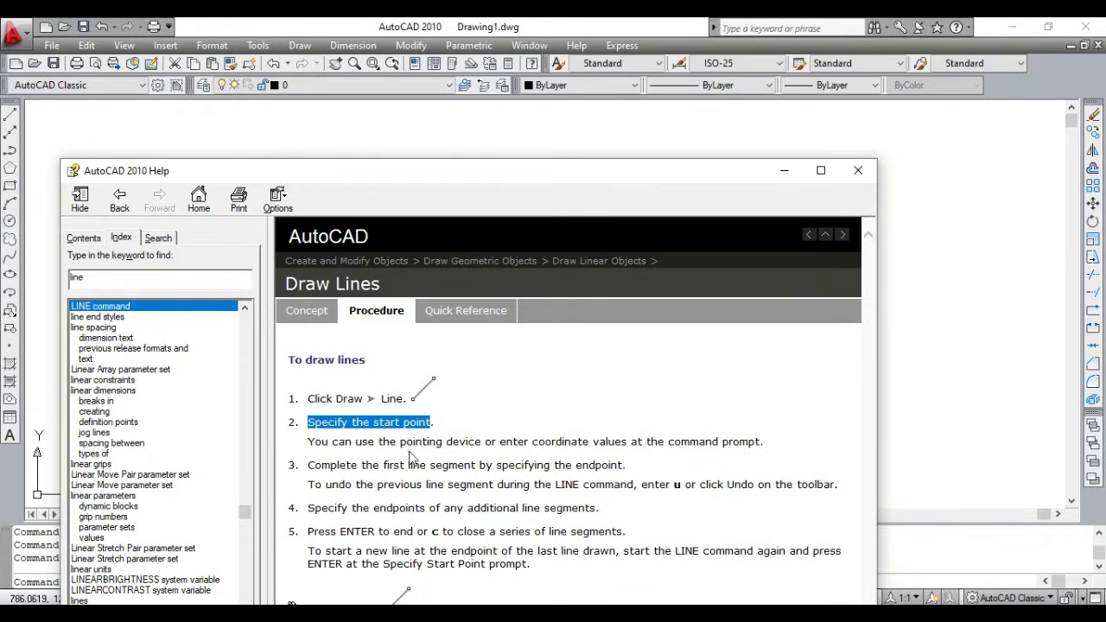
left_click_drag(309, 442, 465, 443)
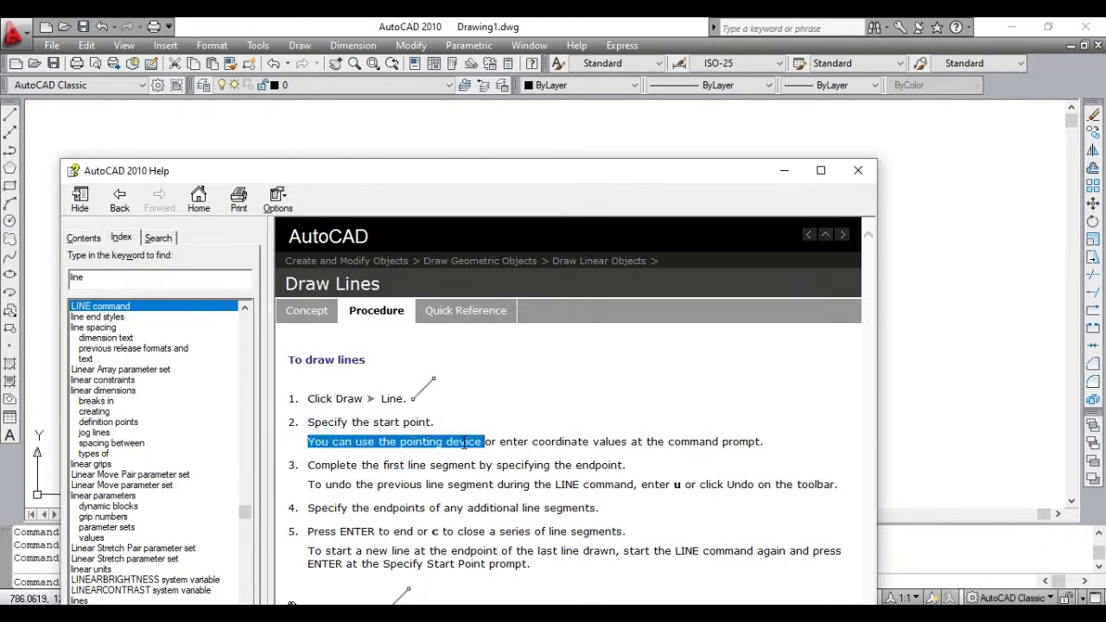
left_click(475, 445)
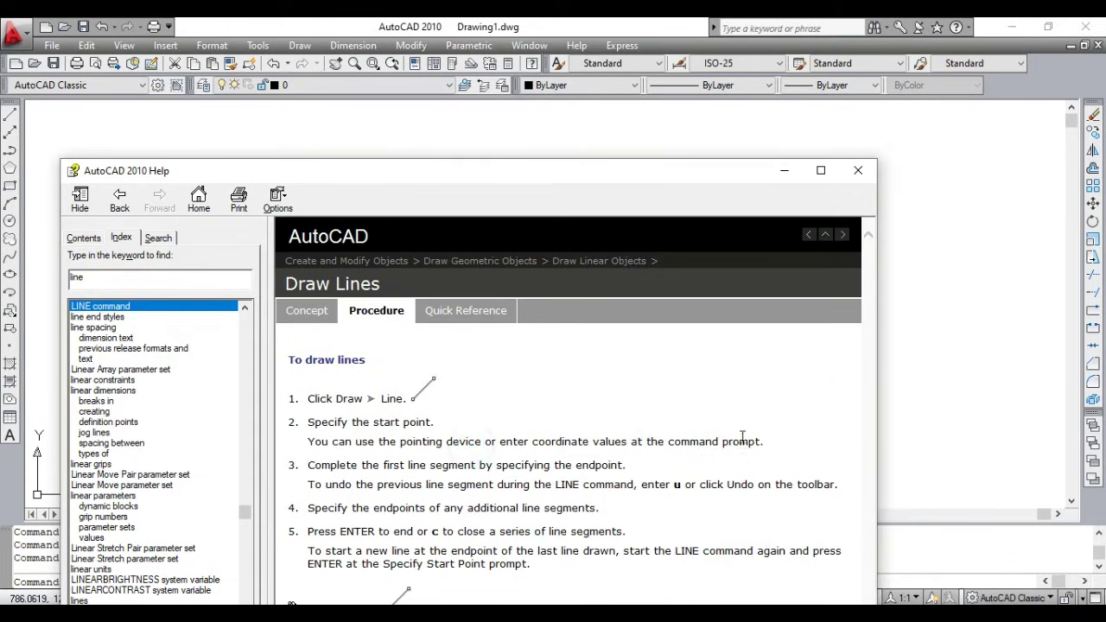
left_click_drag(762, 440, 668, 442)
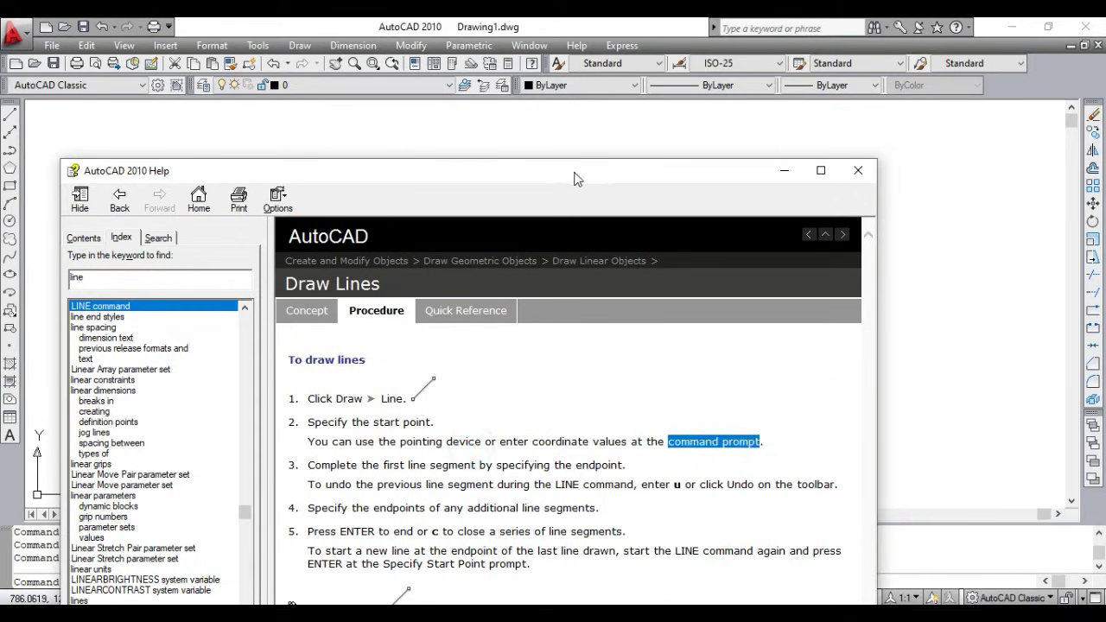
- Read the procedure's instructions for completing the first line segment from its start point and undoing the previous segment
left_click_drag(580, 174, 621, 75)
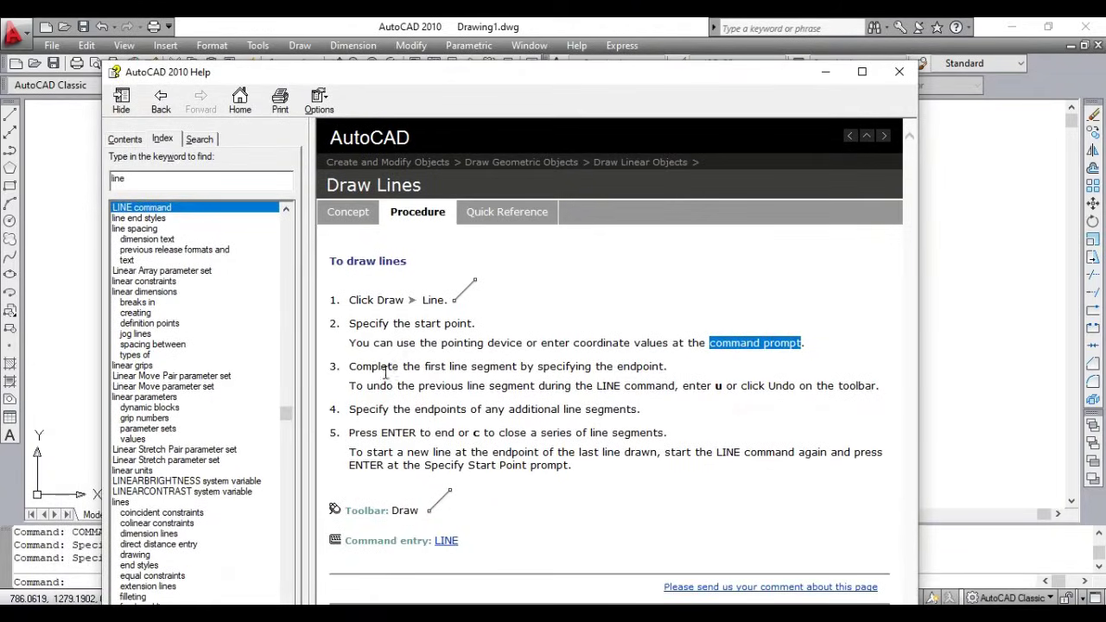
left_click(430, 372)
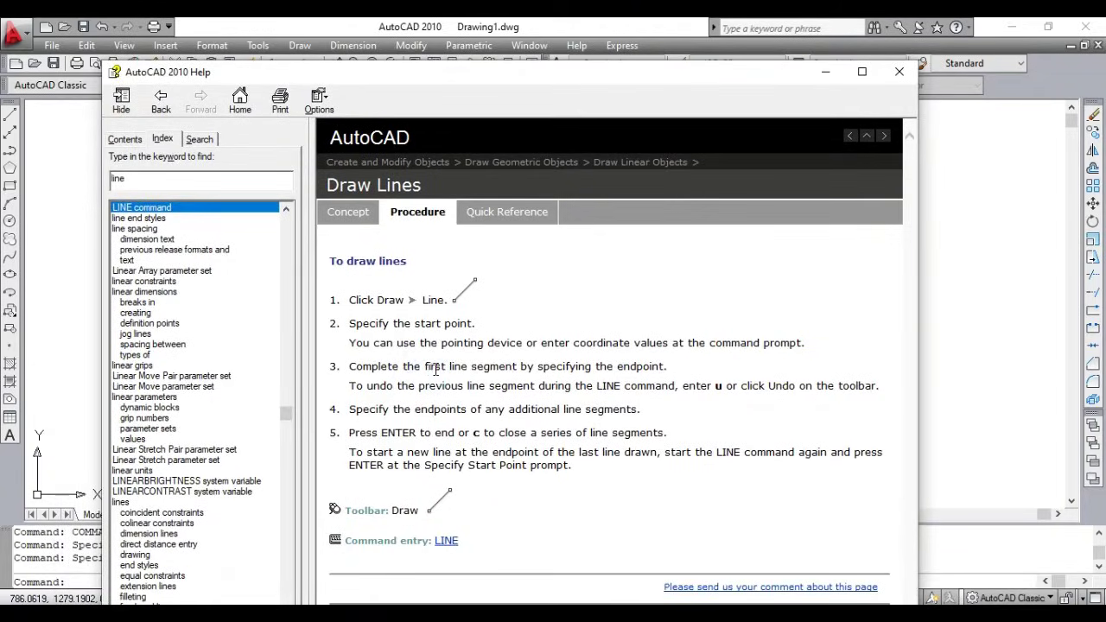
left_click_drag(425, 367, 516, 367)
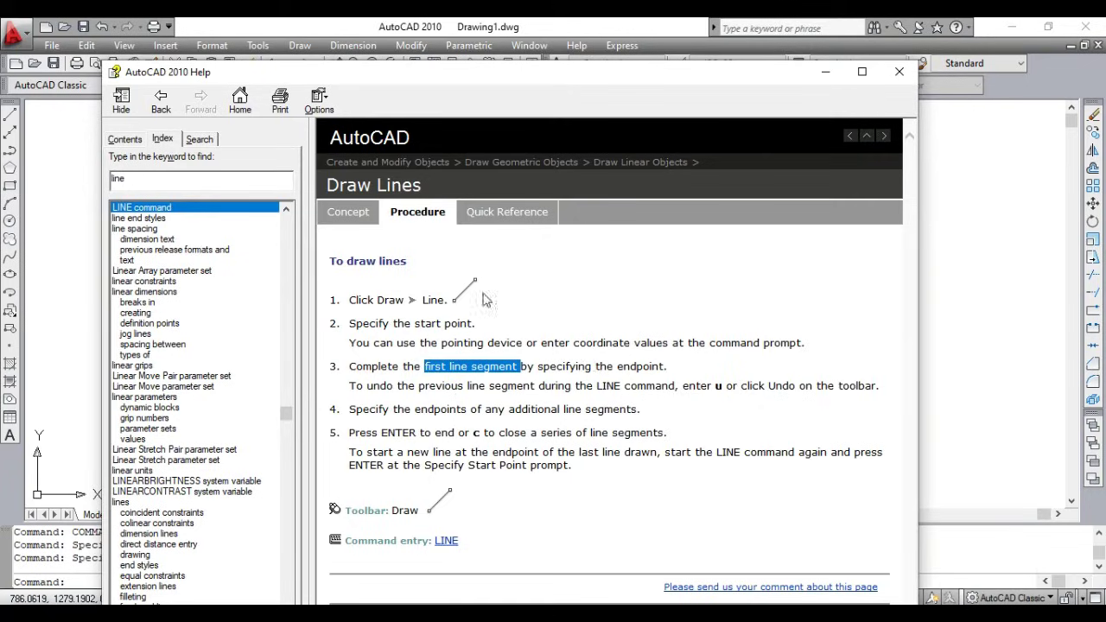
left_click_drag(394, 326, 472, 325)
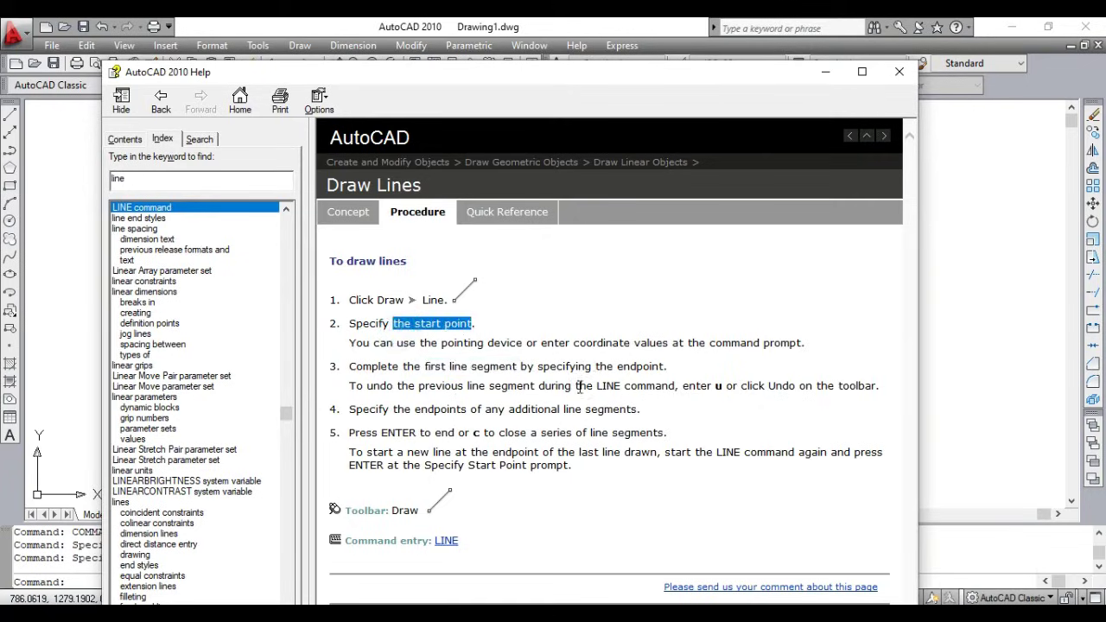
left_click(542, 408)
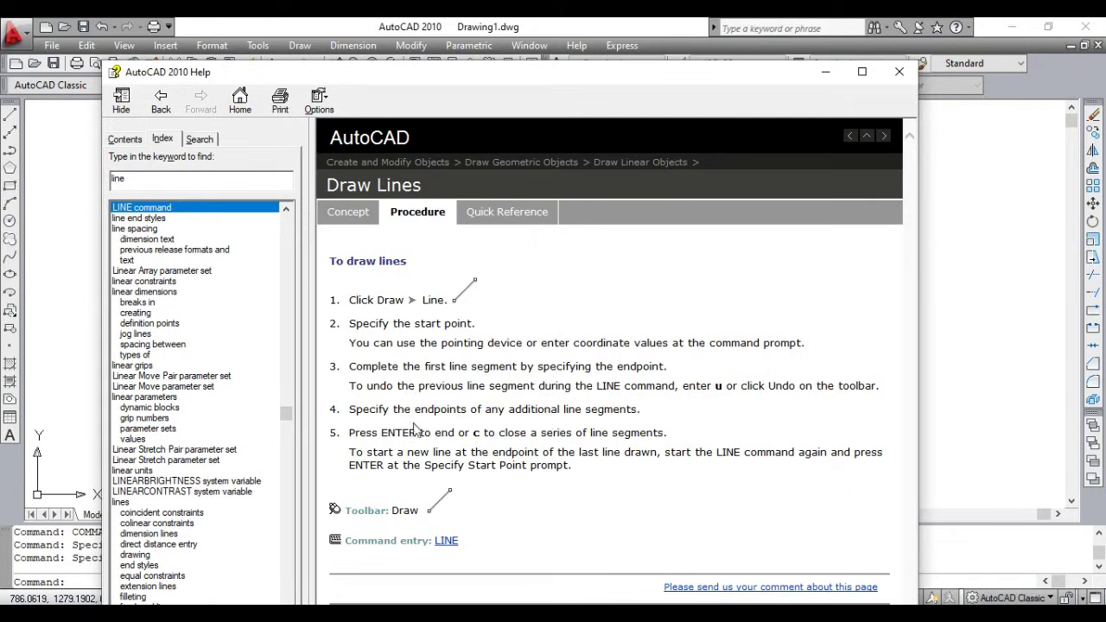
- Study how the procedure ends or closes a series of segments and starts a new line at the last line's endpoint
left_click_drag(431, 449, 605, 437)
left_click(474, 432)
left_click_drag(473, 432, 531, 438)
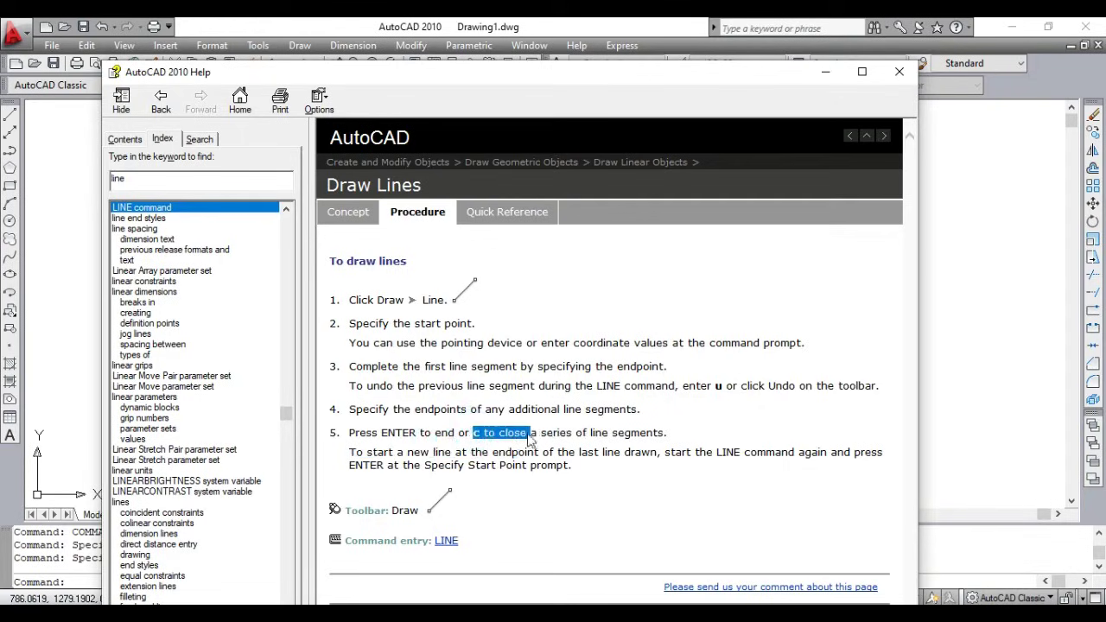
left_click(679, 423)
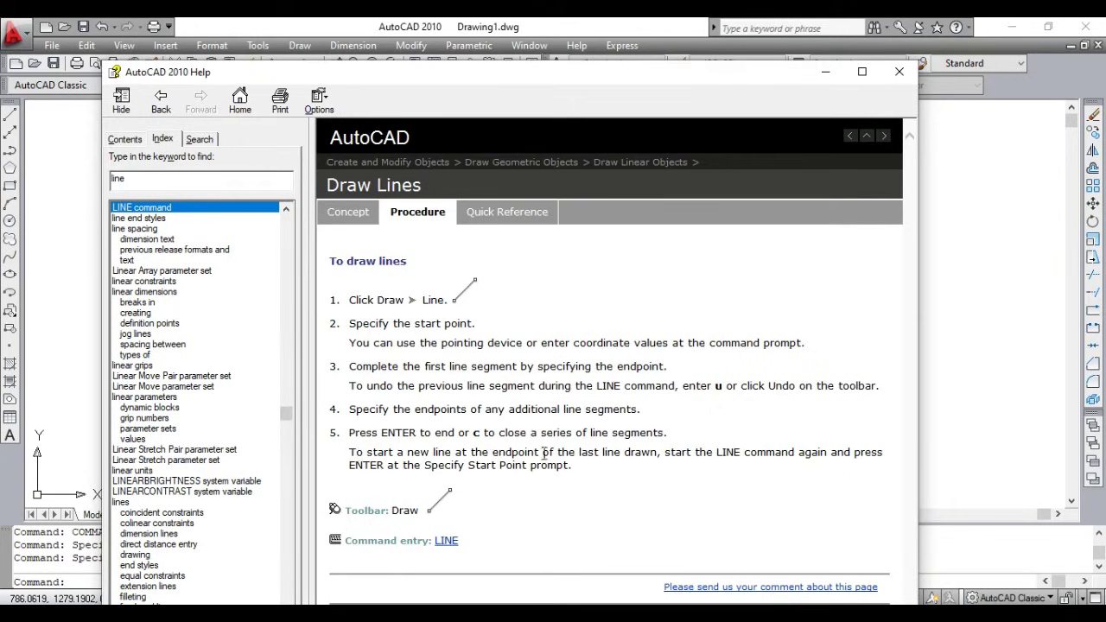
left_click_drag(404, 451, 469, 452)
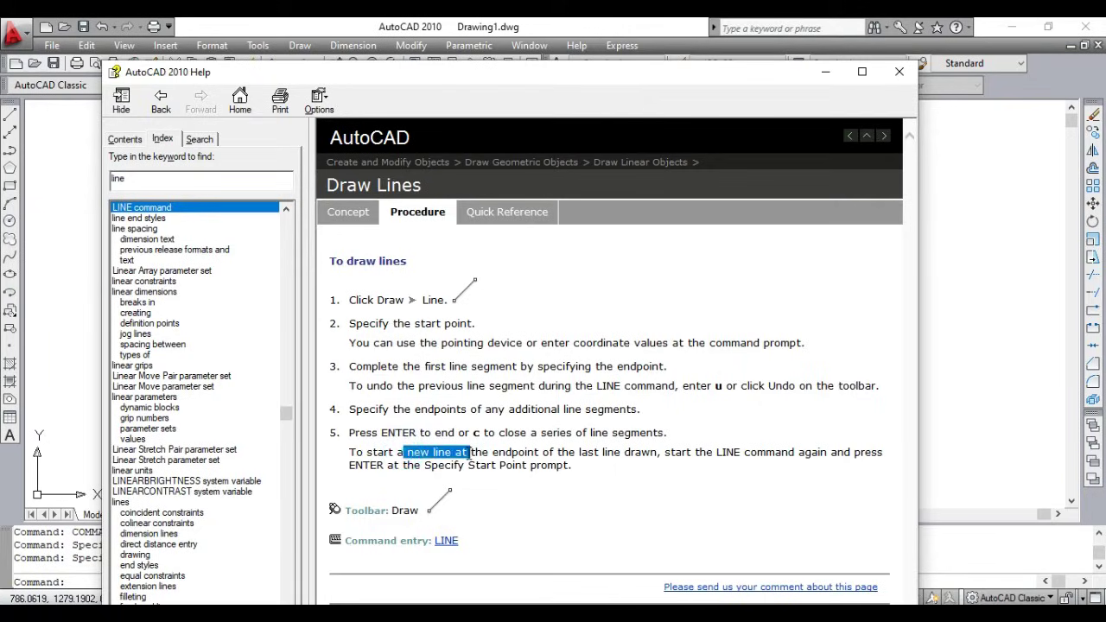
left_click(508, 453)
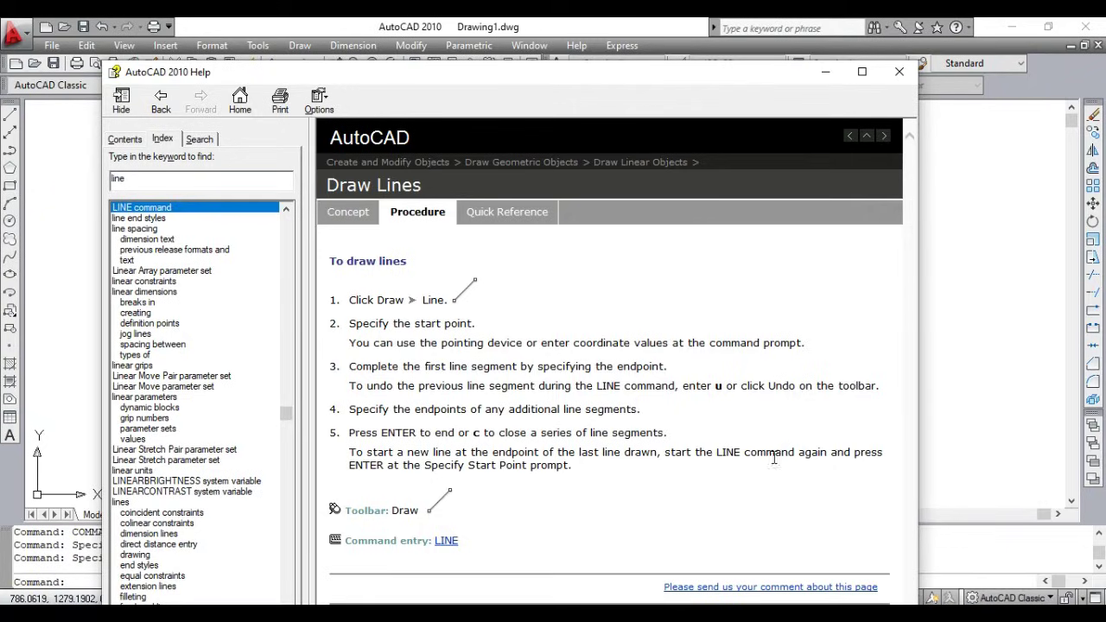
left_click_drag(714, 455, 787, 462)
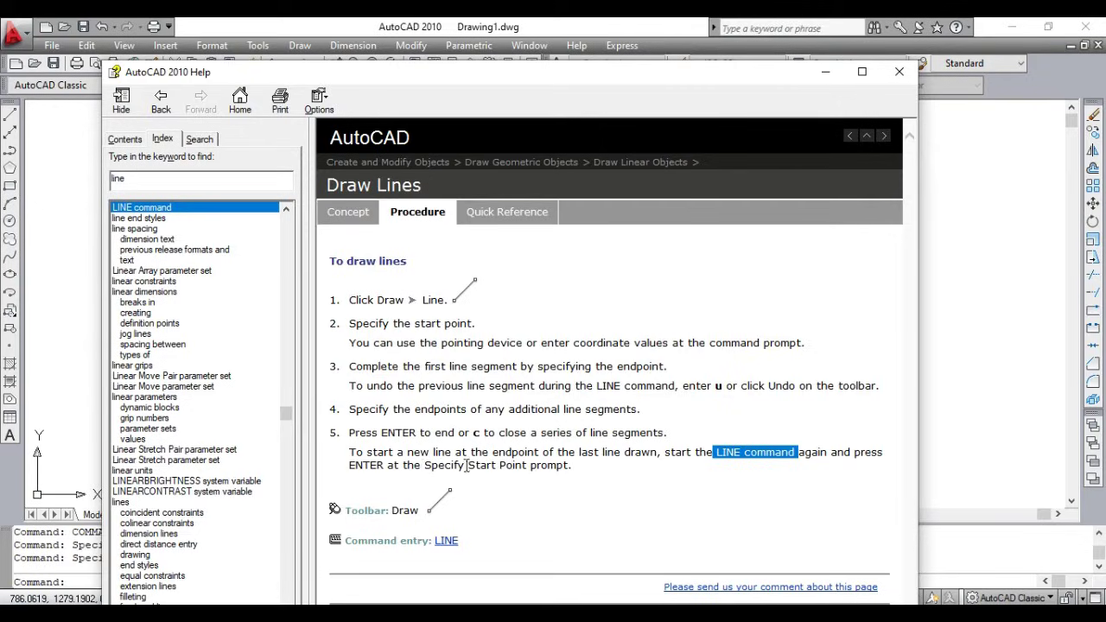
left_click(481, 487)
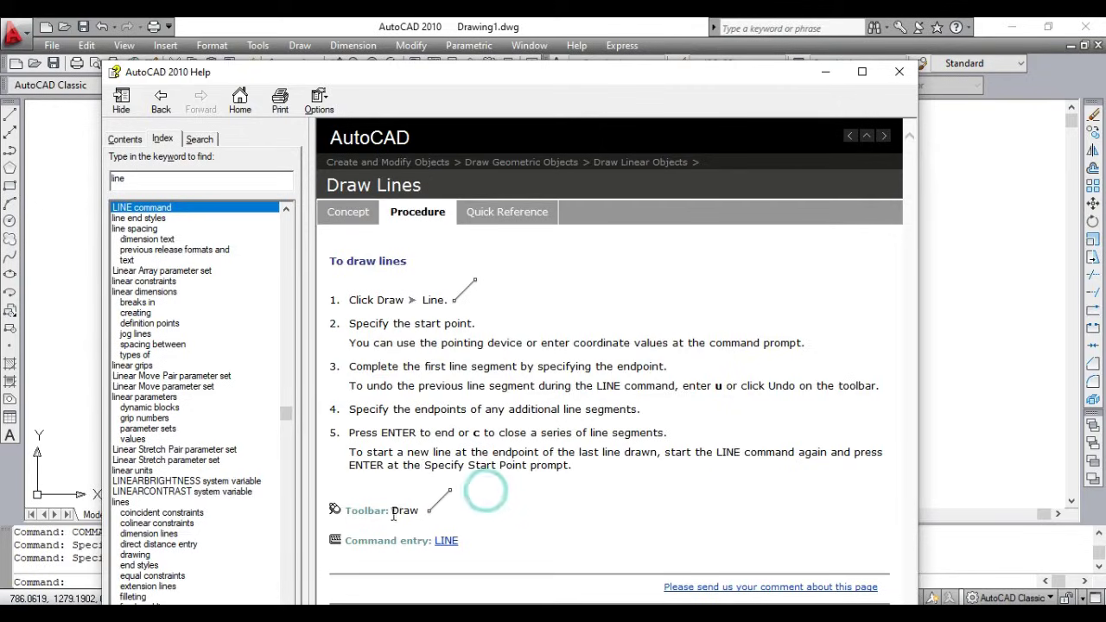
- Check the toolbar access listed for drawing lines and open the linked LINE command reference
left_click_drag(391, 510, 473, 515)
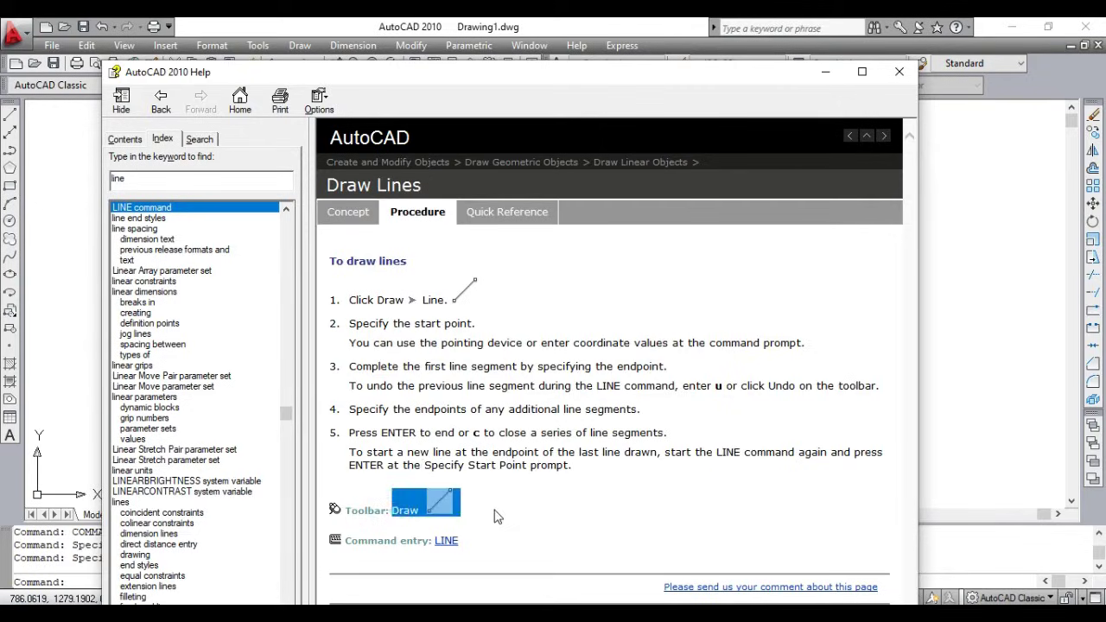
left_click(498, 516)
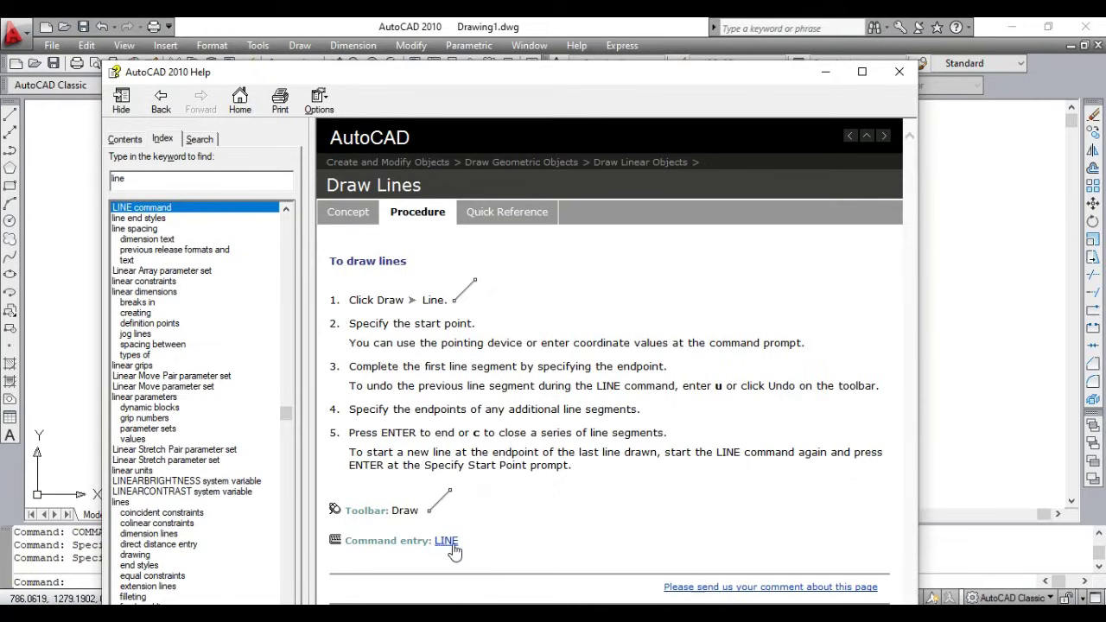
left_click(449, 542)
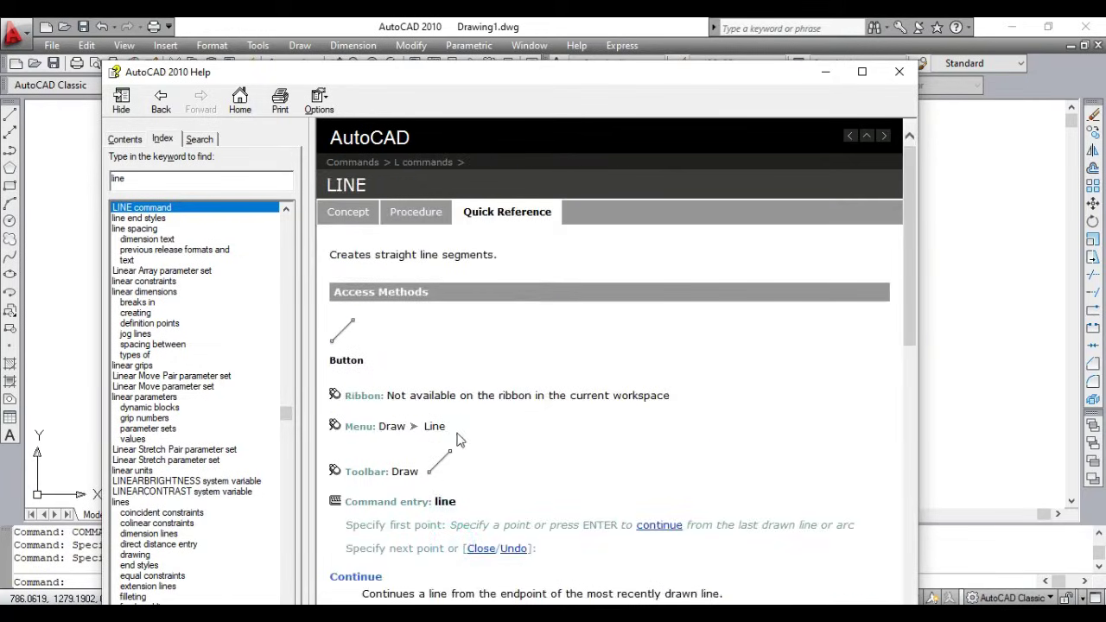
- Examine the Continue, Close and Undo options in the LINE command reference along with their before-and-after illustrations
scroll(461, 441, "down", 4)
scroll(471, 432, "down", 2)
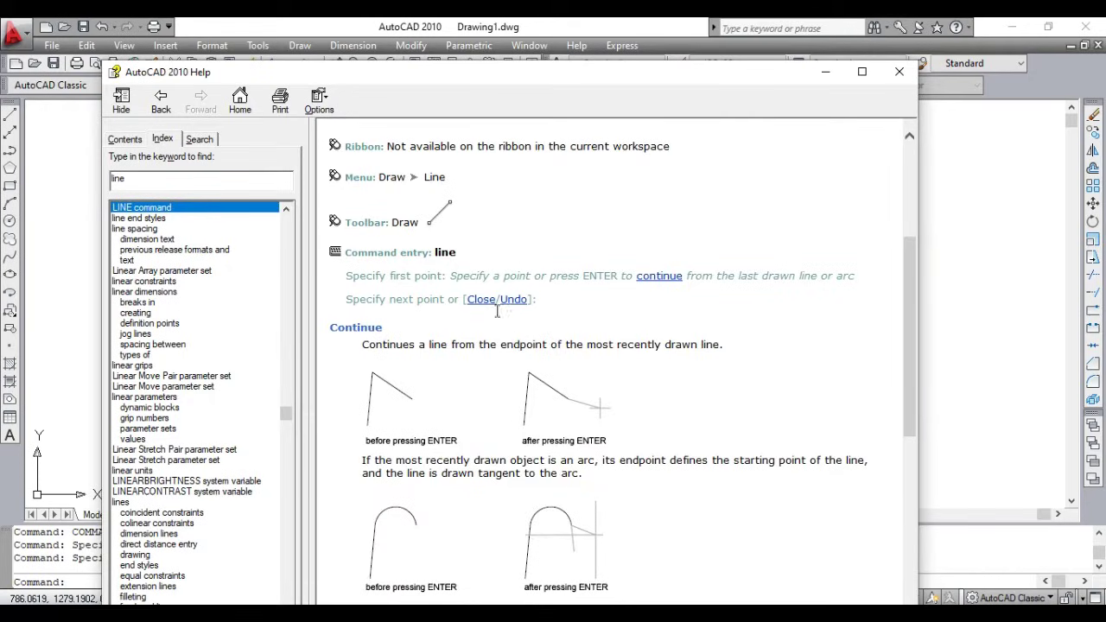
scroll(497, 311, "down", 12)
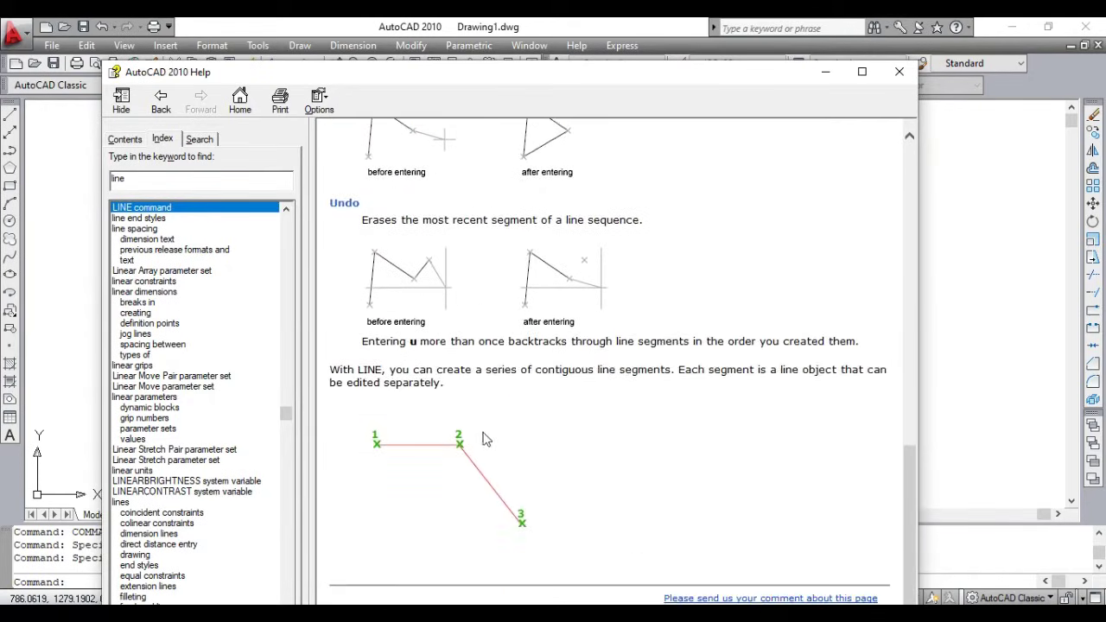
scroll(484, 439, "up", 10)
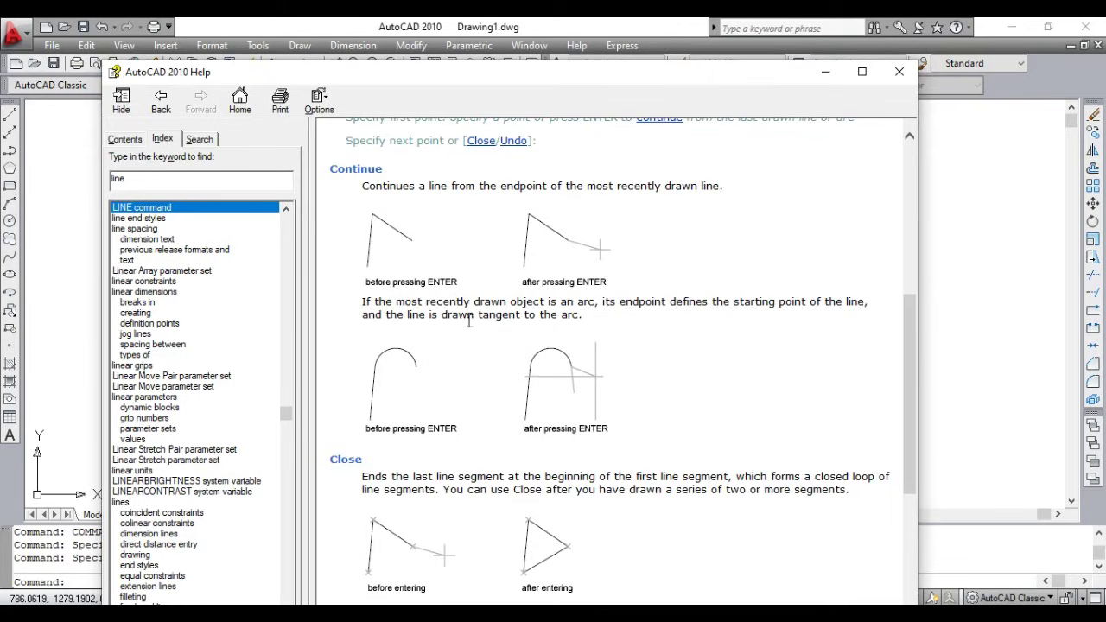
scroll(468, 322, "down", 4)
scroll(466, 316, "up", 6)
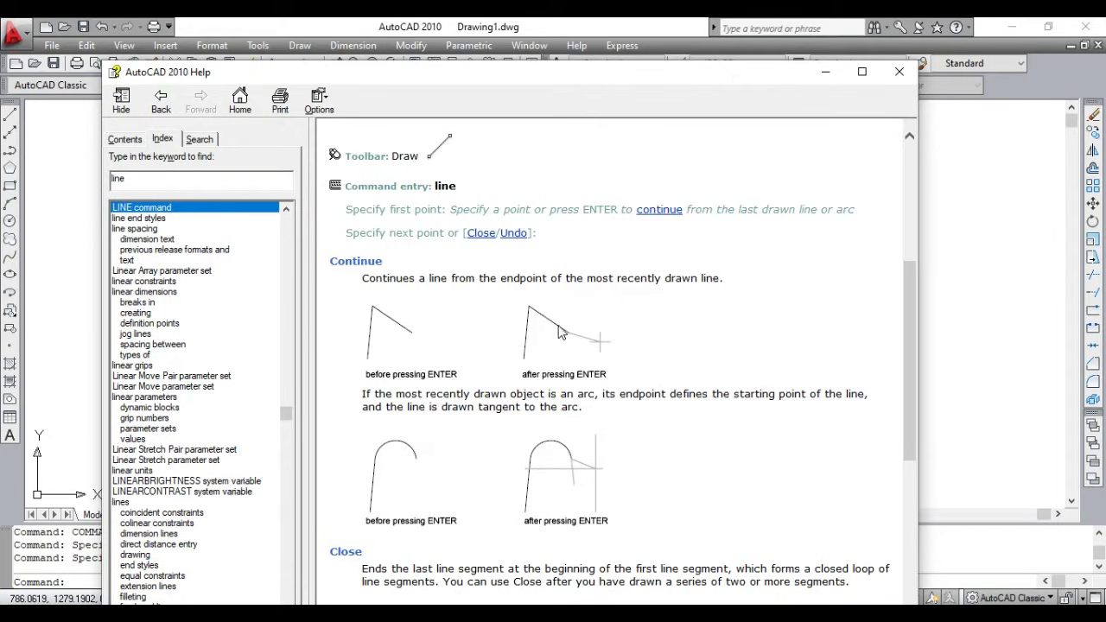
scroll(559, 333, "down", 10)
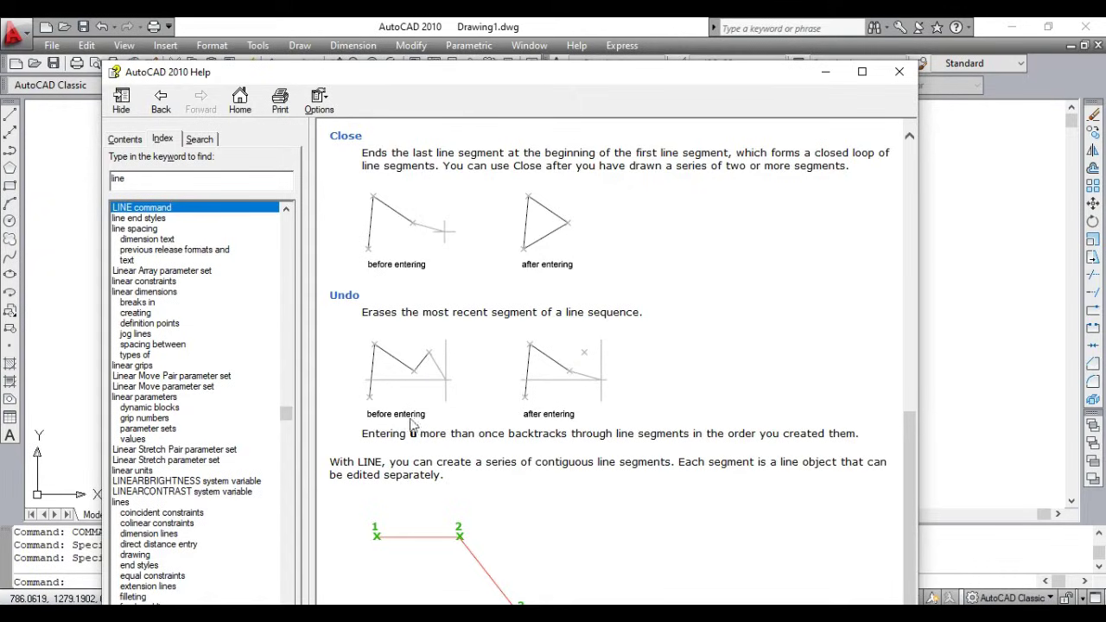
scroll(413, 426, "down", 2)
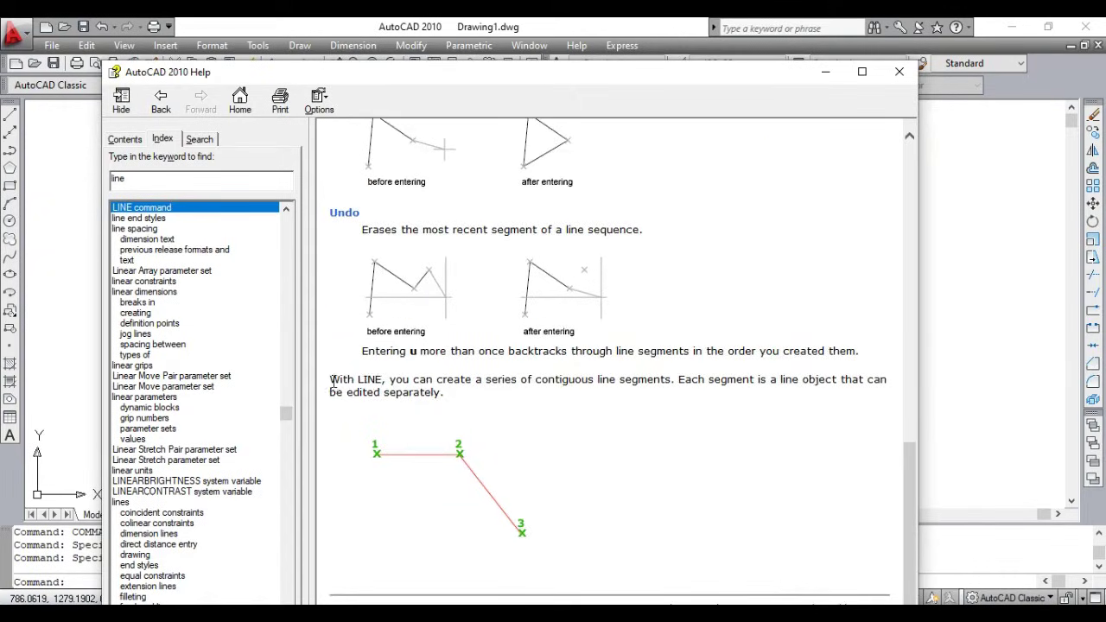
- Read the closing note of the LINE reference on contiguous line segments and how each segment can be edited
left_click_drag(332, 380, 406, 381)
left_click(445, 380)
left_click_drag(485, 380, 587, 393)
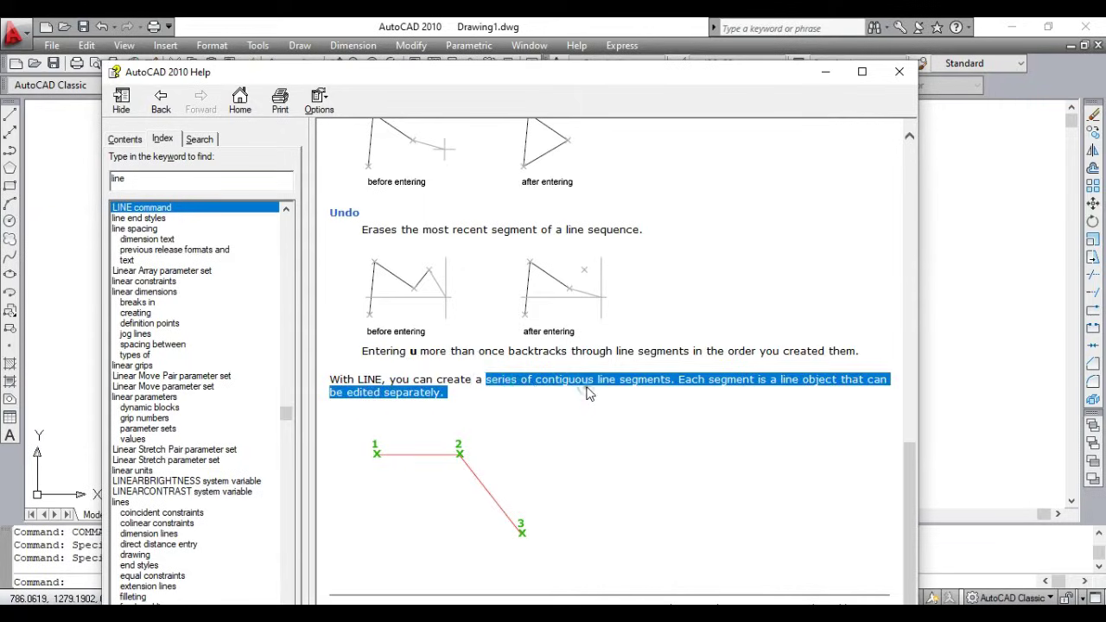
left_click(588, 393)
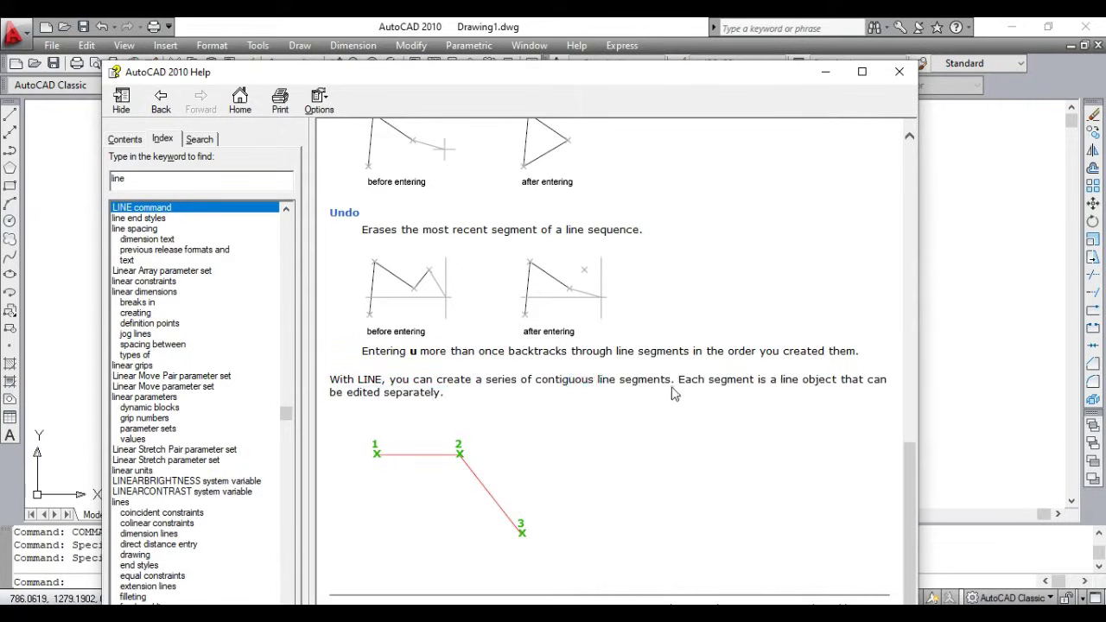
left_click_drag(678, 380, 890, 385)
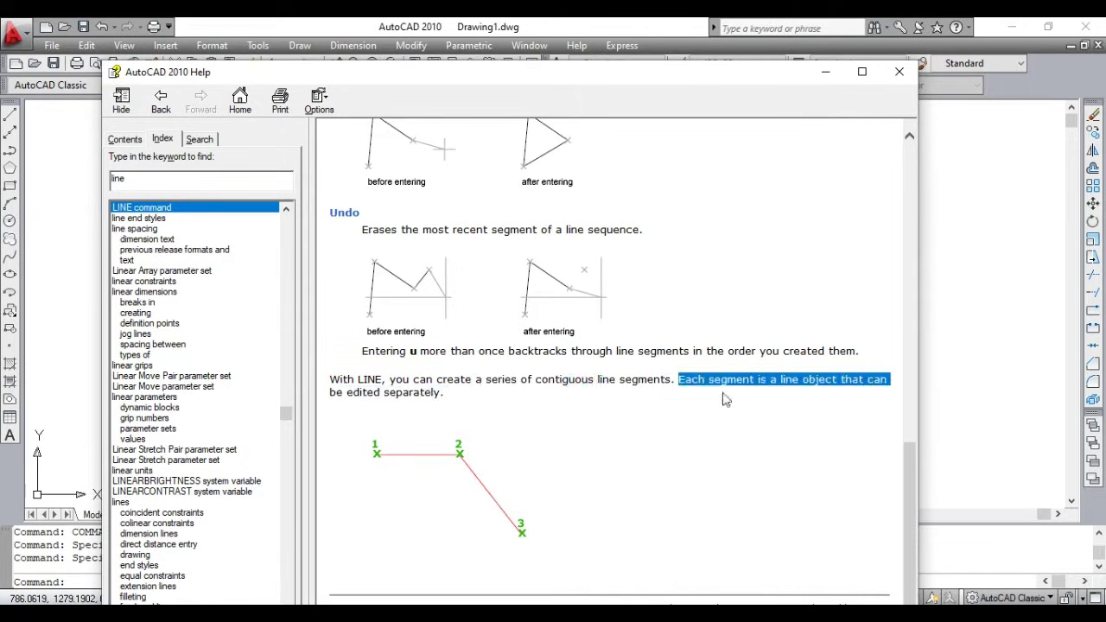
left_click(366, 405)
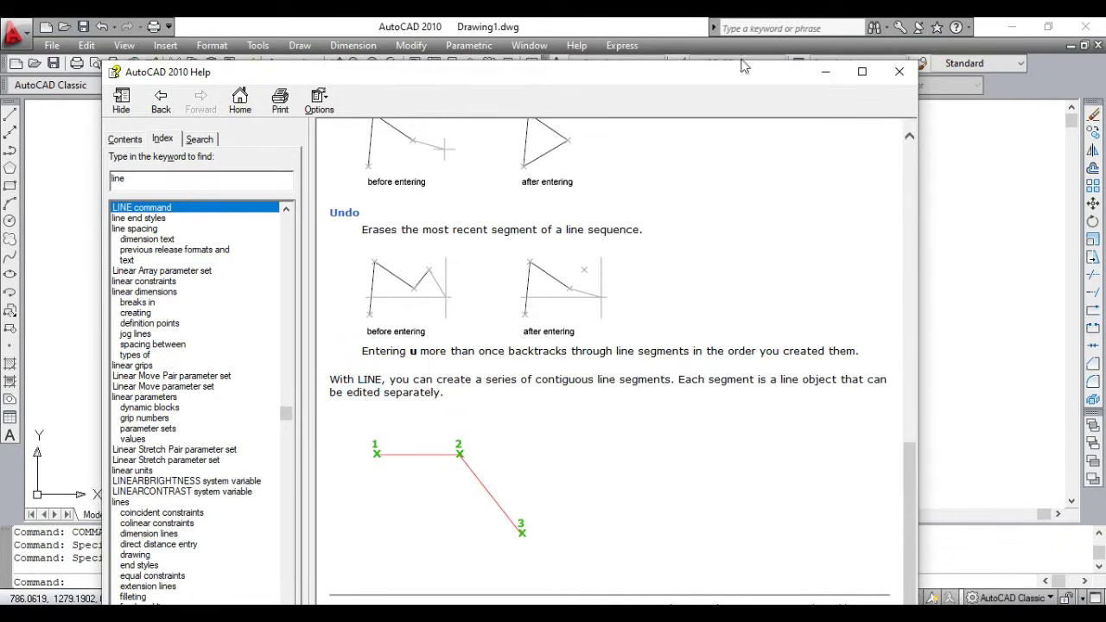
- Leave the help and draw a 10-unit horizontal line segment extending right with Ortho mode turned on
left_click(825, 73)
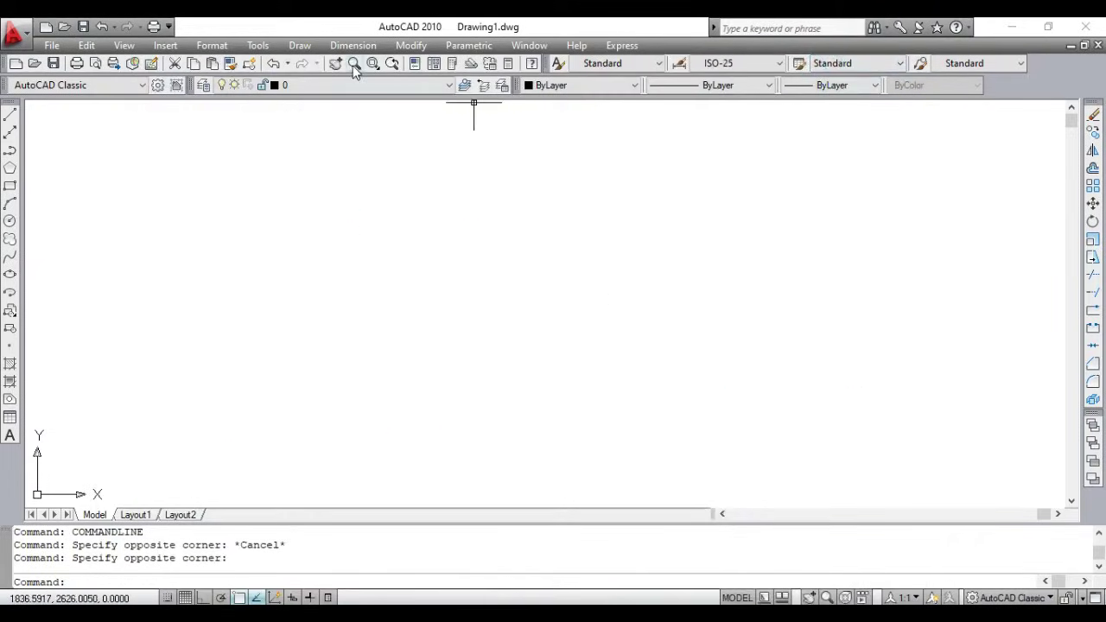
left_click(300, 46)
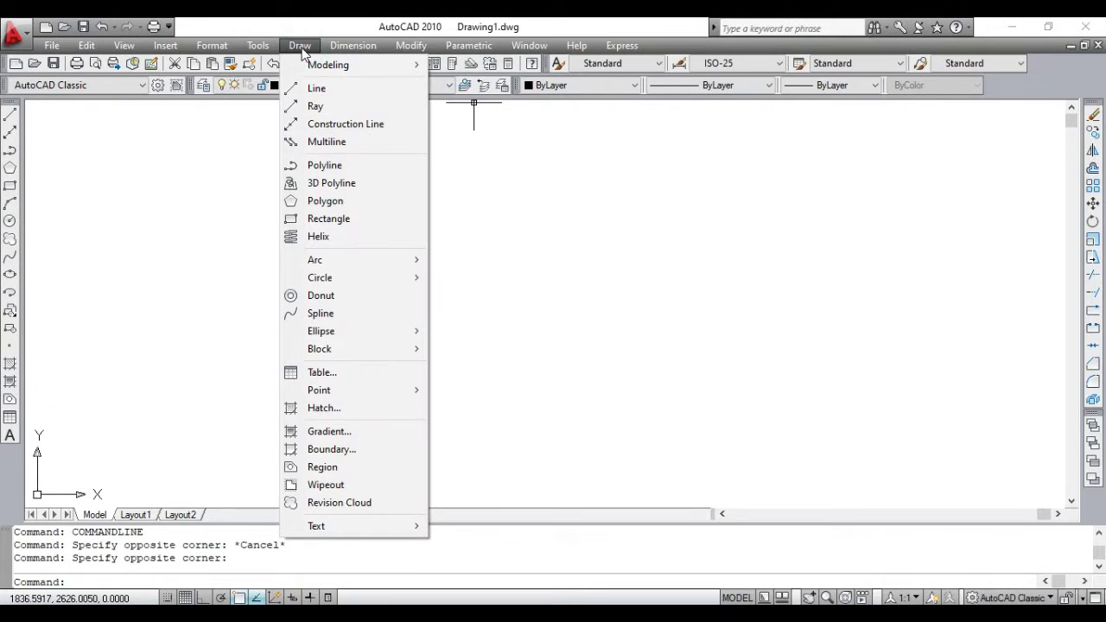
left_click(316, 89)
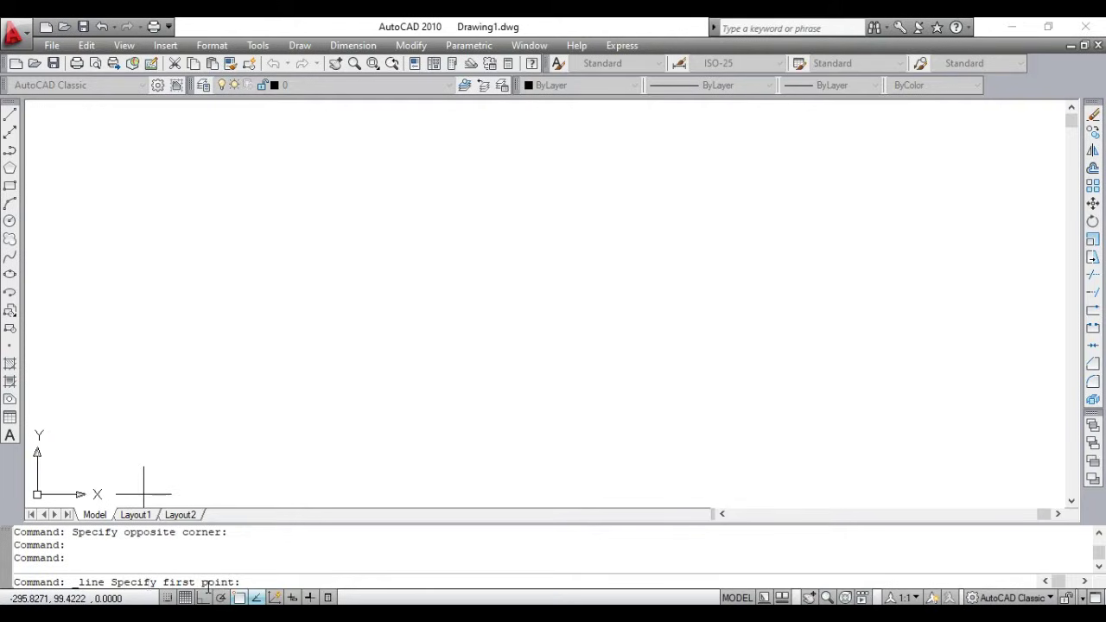
left_click(315, 338)
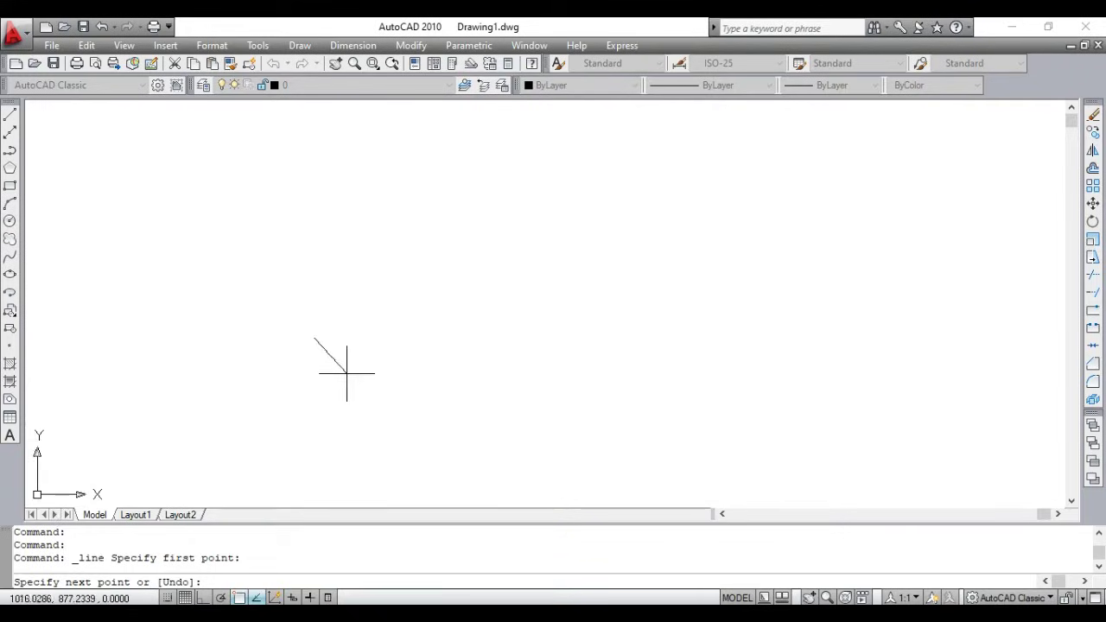
key("F8")
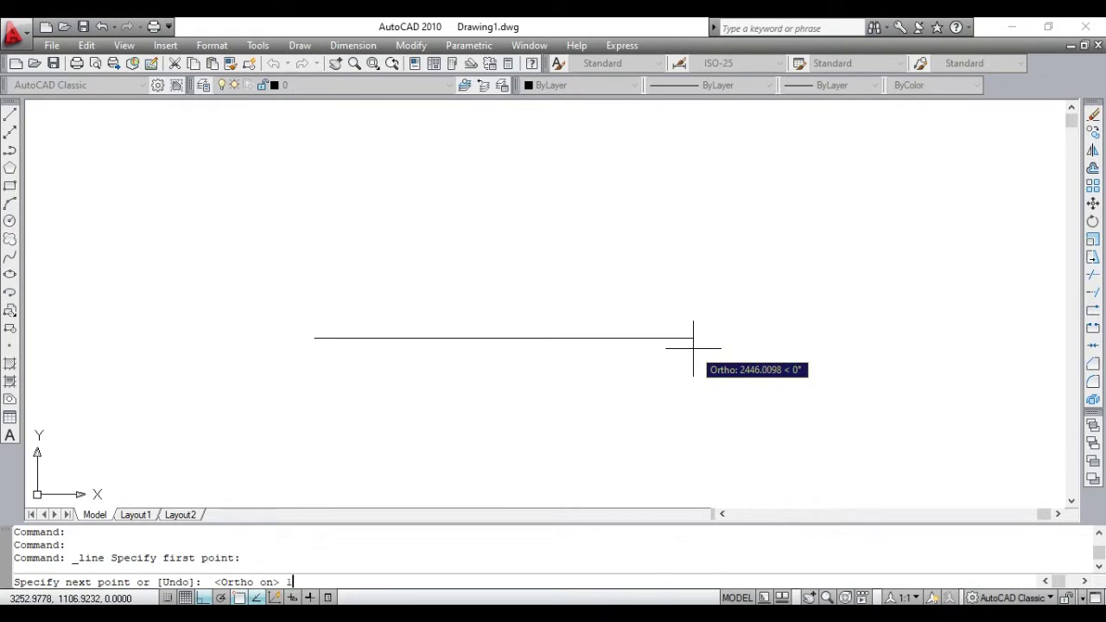
key("Return")
- Add a 10-unit vertical segment upward from the horizontal segment's right end and finish the line sequence
scroll(342, 311, "up", 5)
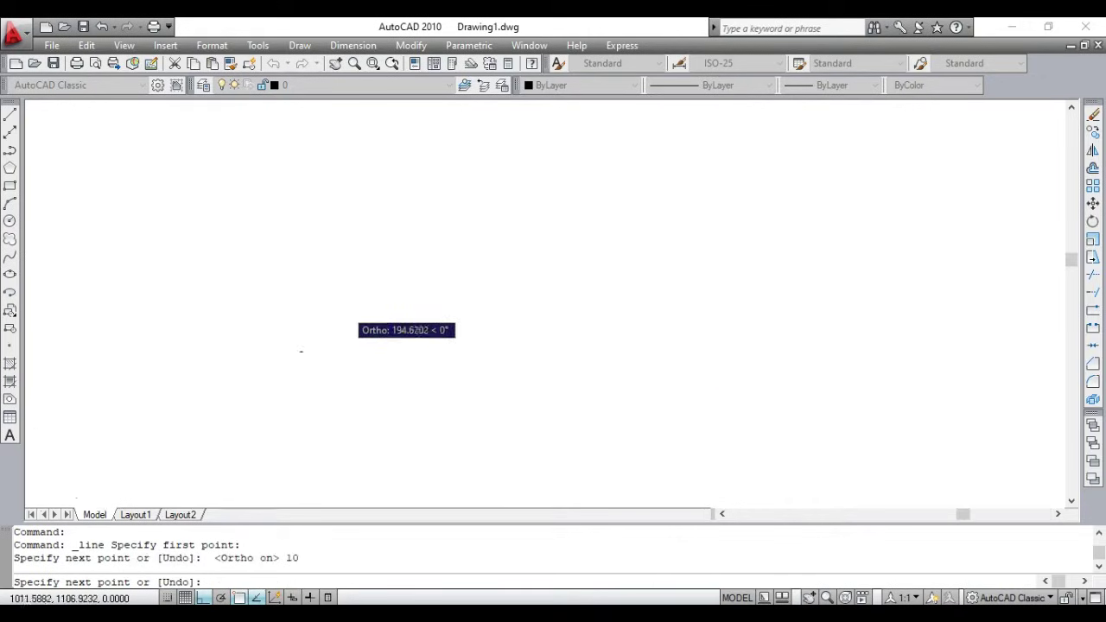
scroll(657, 361, "down", 5)
scroll(605, 362, "up", 7)
scroll(571, 285, "down", 4)
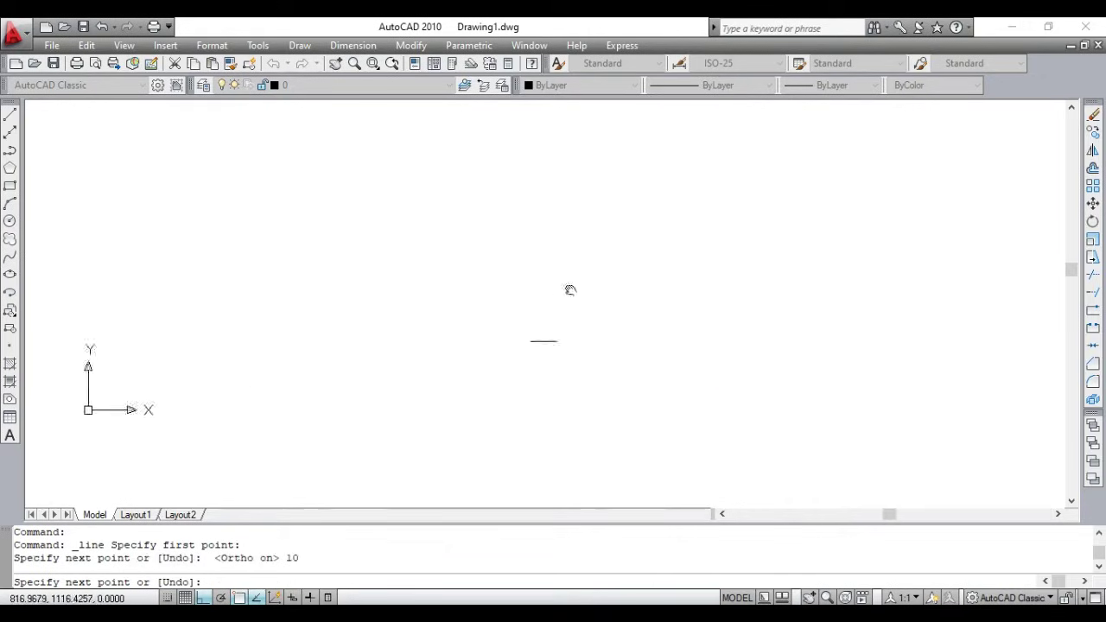
scroll(570, 311, "up", 6)
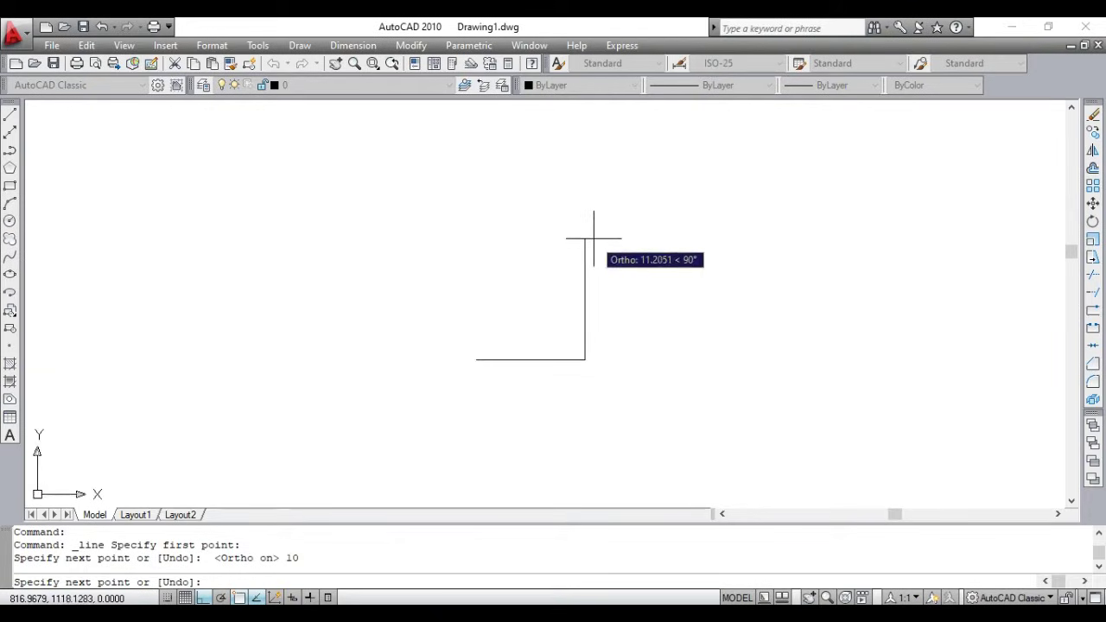
key("Return")
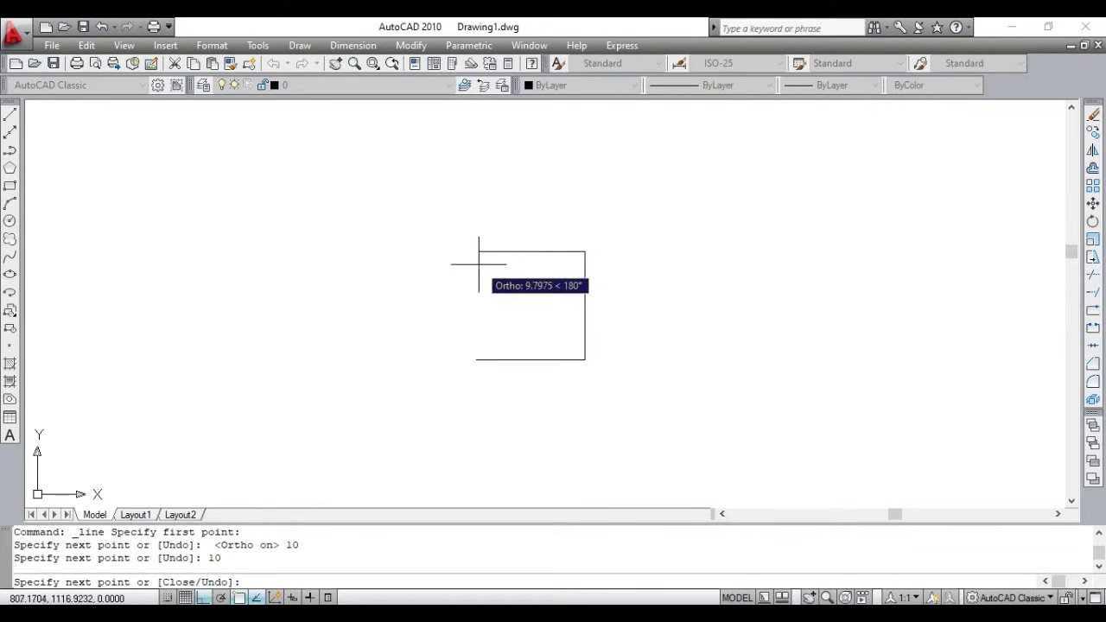
key("Return")
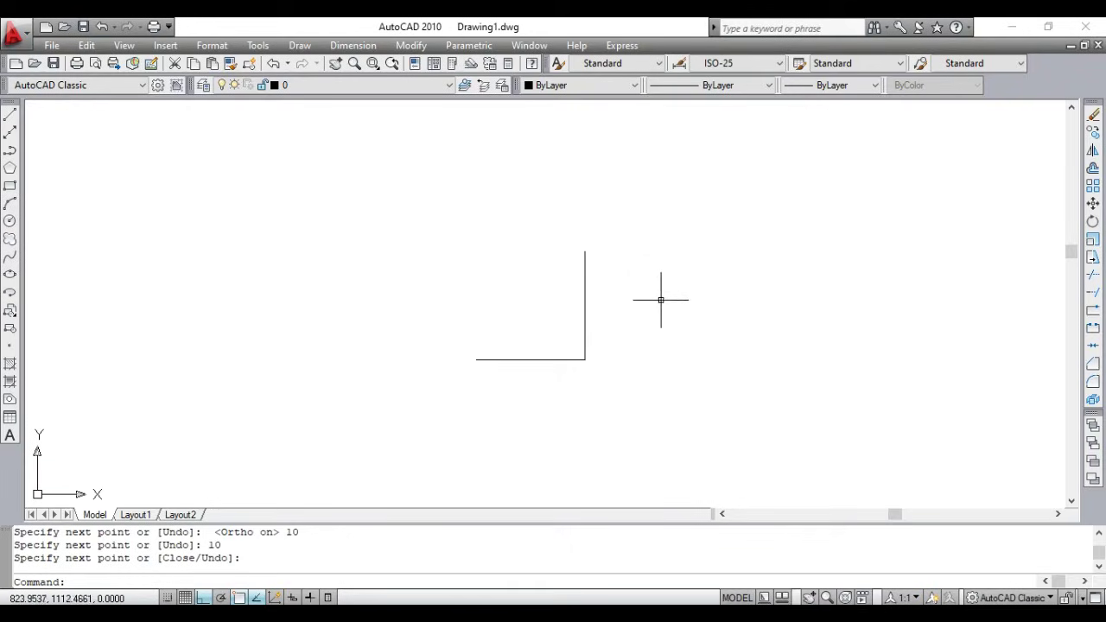
- Try continuing a new line from the vertical segment's upper endpoint, and compare it with the Continue illustrations in the LINE help
key("Return")
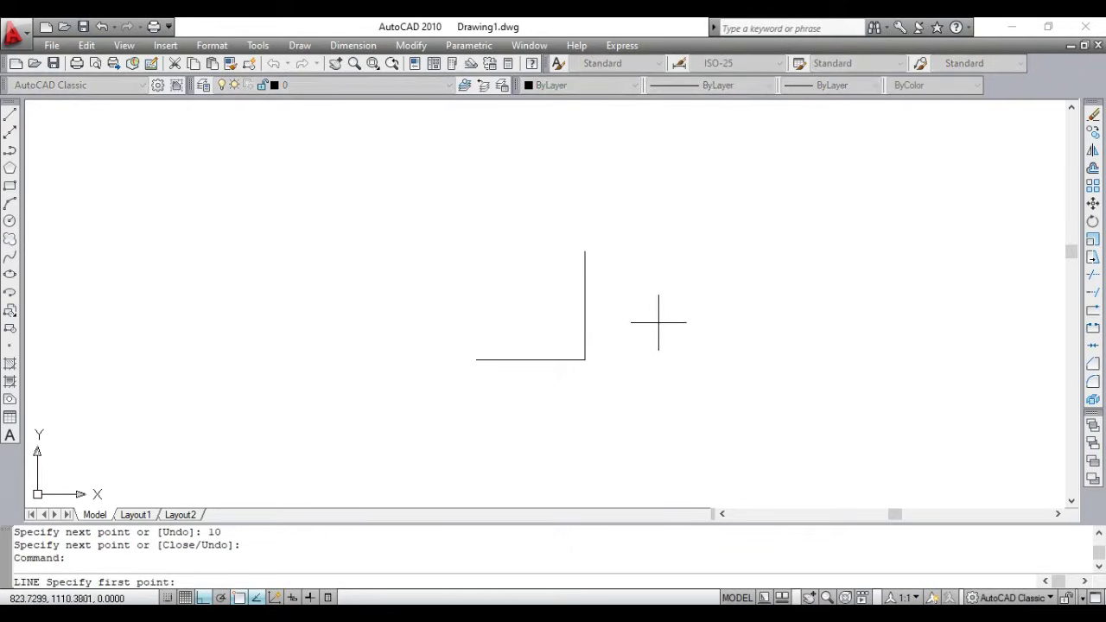
key("Return")
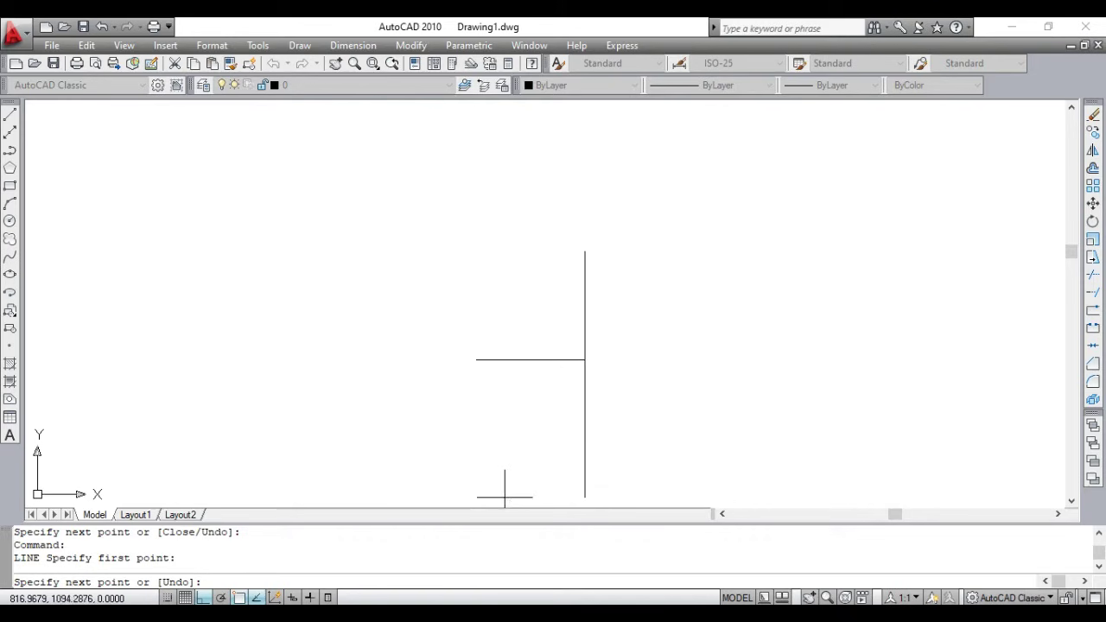
key("F1")
scroll(449, 280, "up", 6)
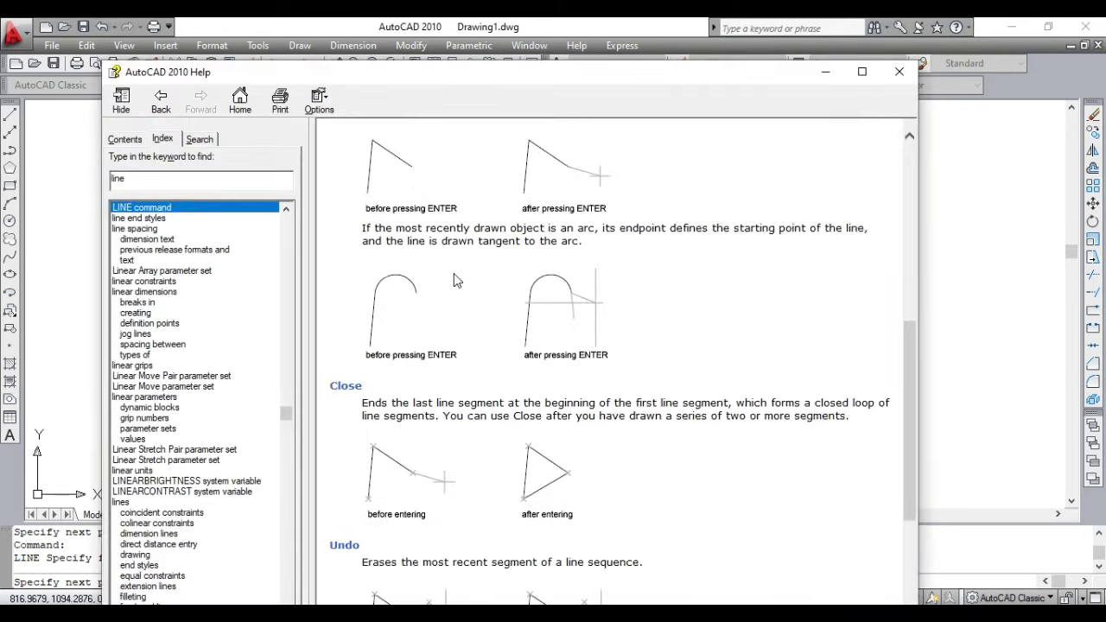
scroll(456, 281, "up", 3)
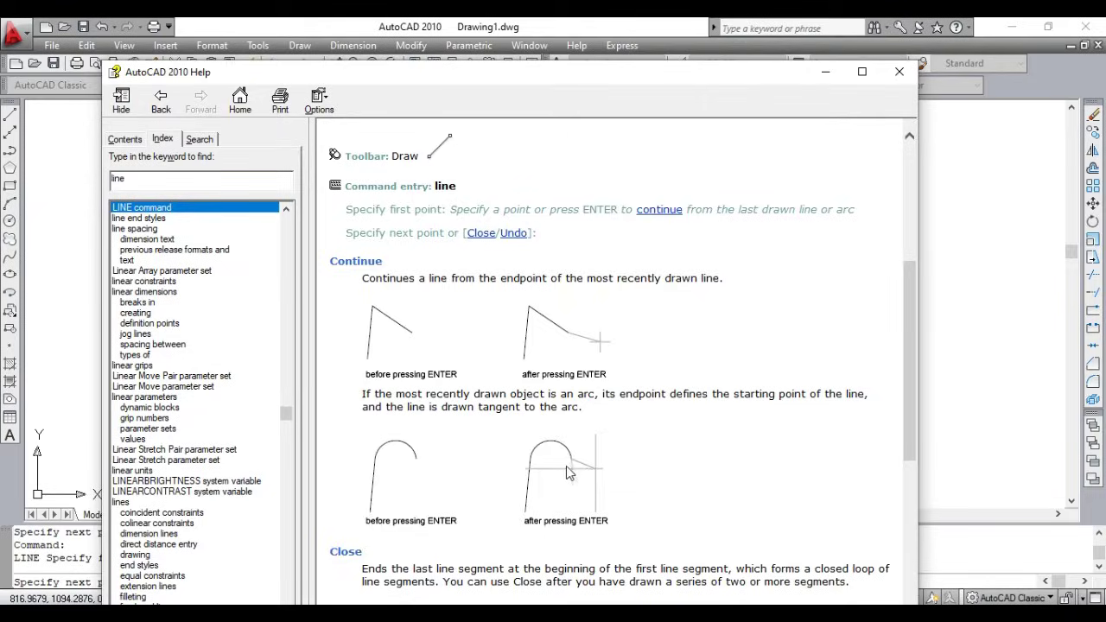
left_click(825, 72)
key("Escape")
key("Escape")
key("Escape")
key("Escape")
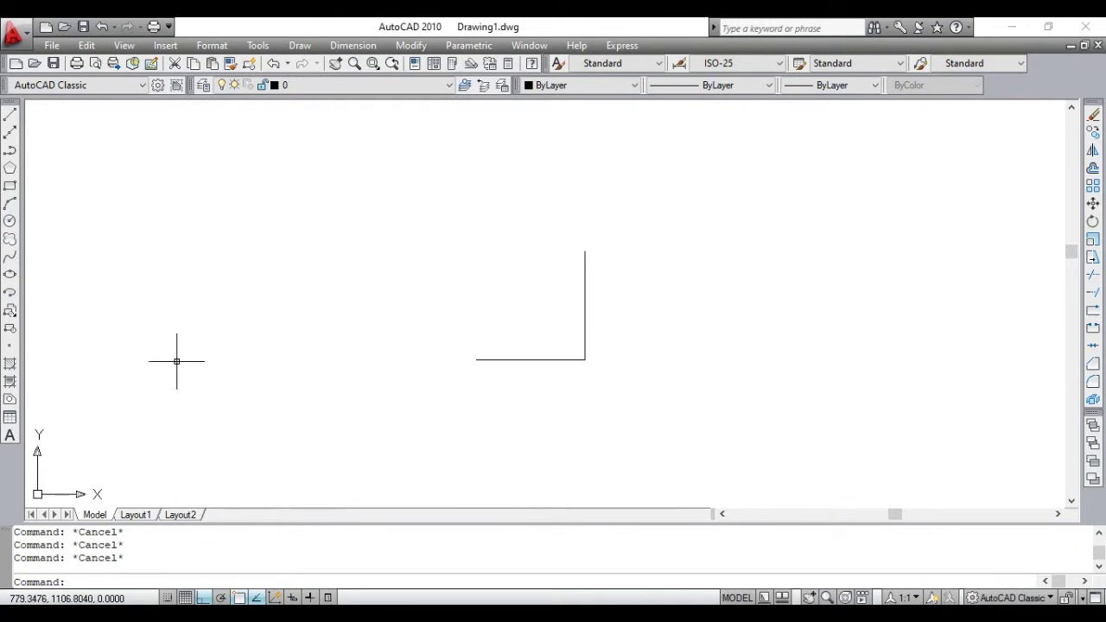
- Draw a 15 by 10 rectangle of line segments beside the L shape, finishing the fourth side with the Close option
key("space")
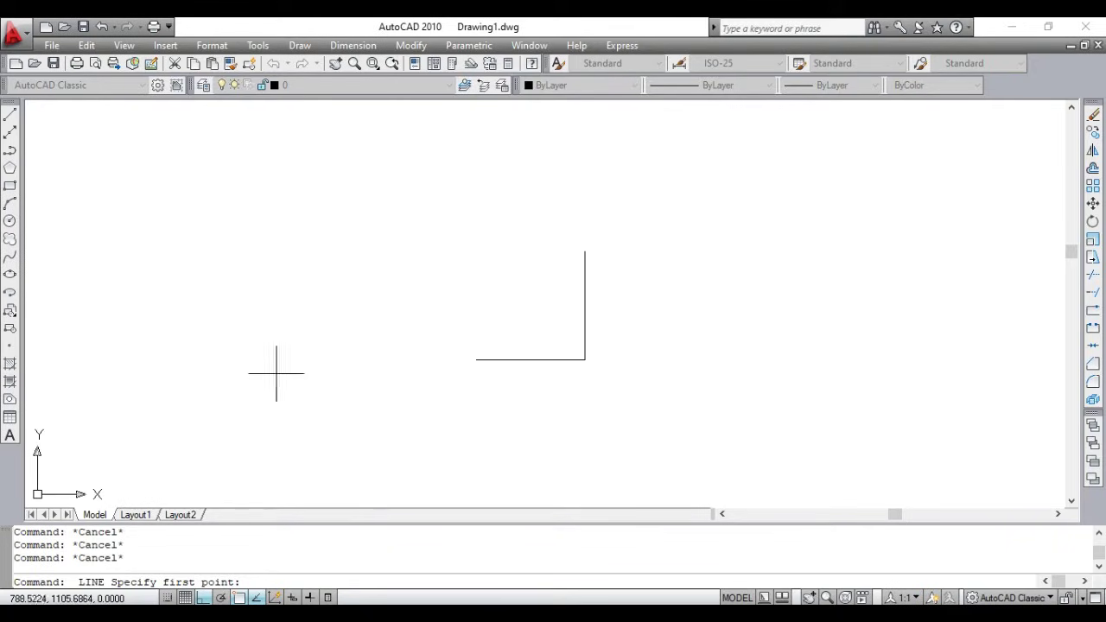
left_click(193, 380)
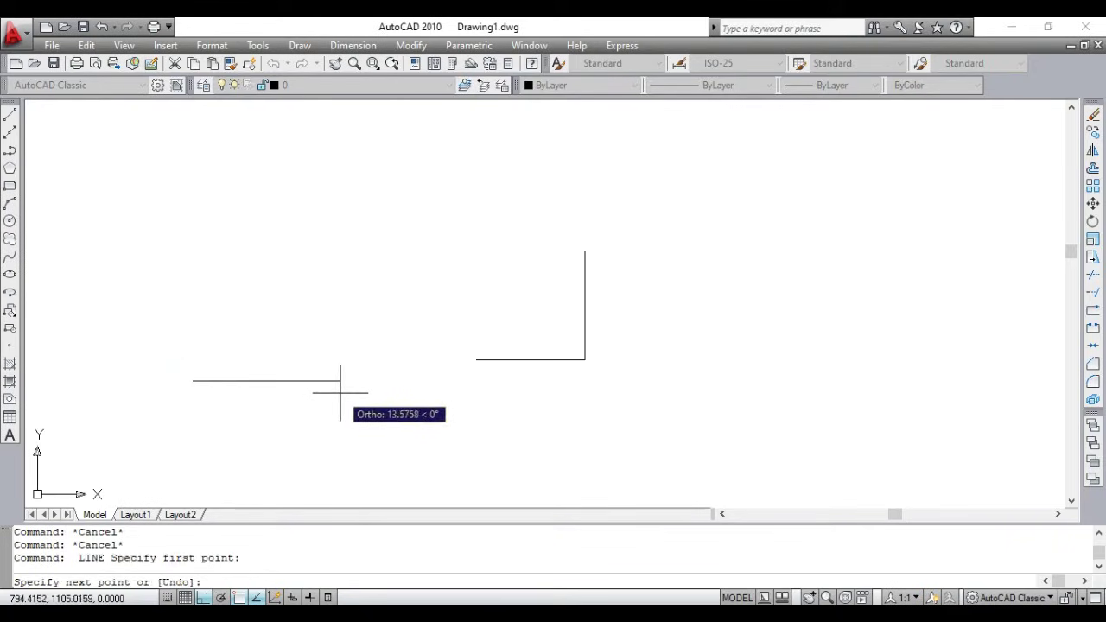
type("15")
key("Return")
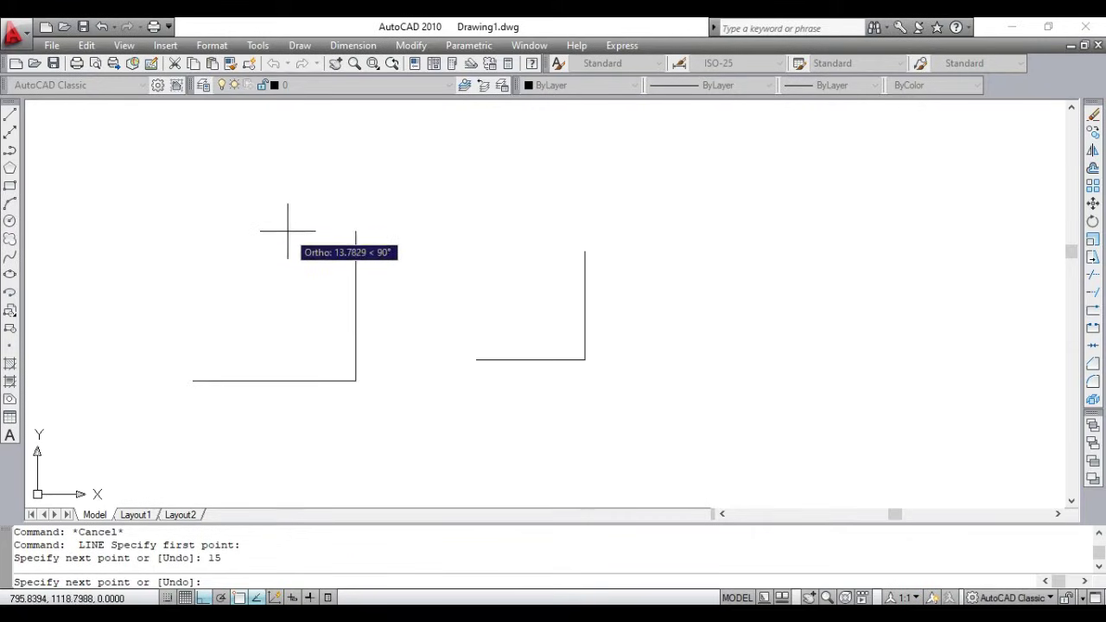
type("10")
key("Return")
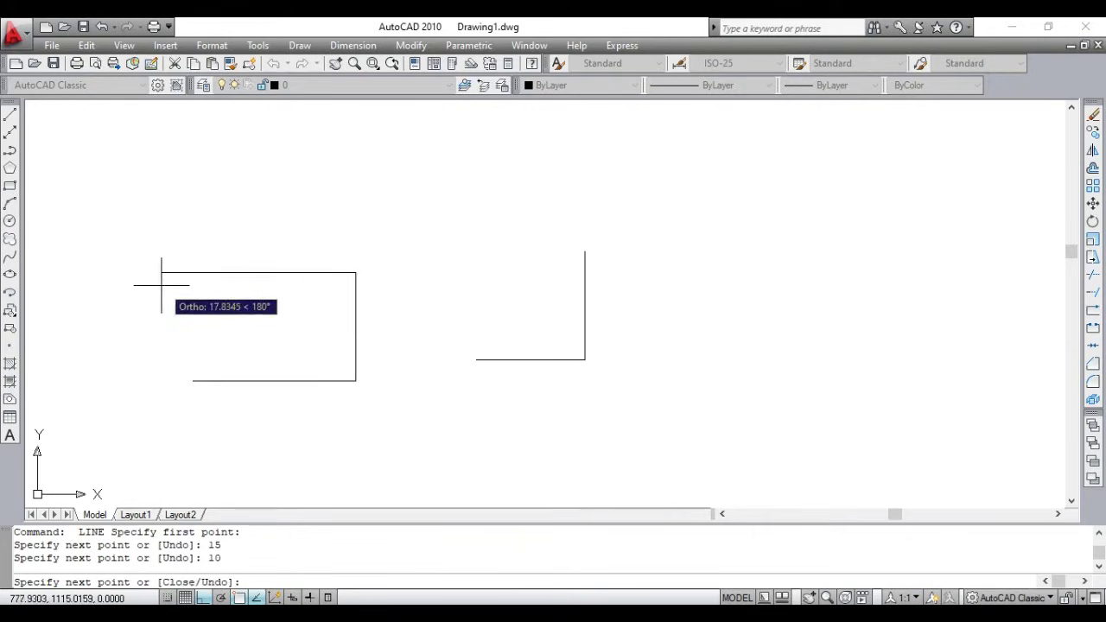
type("15")
key("Return")
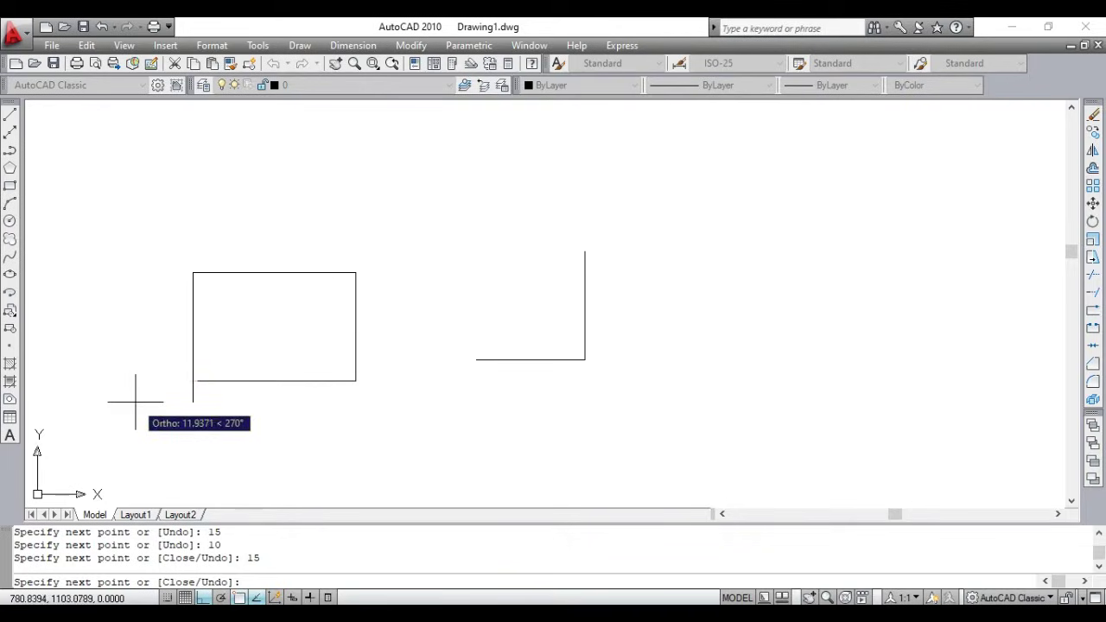
type("c")
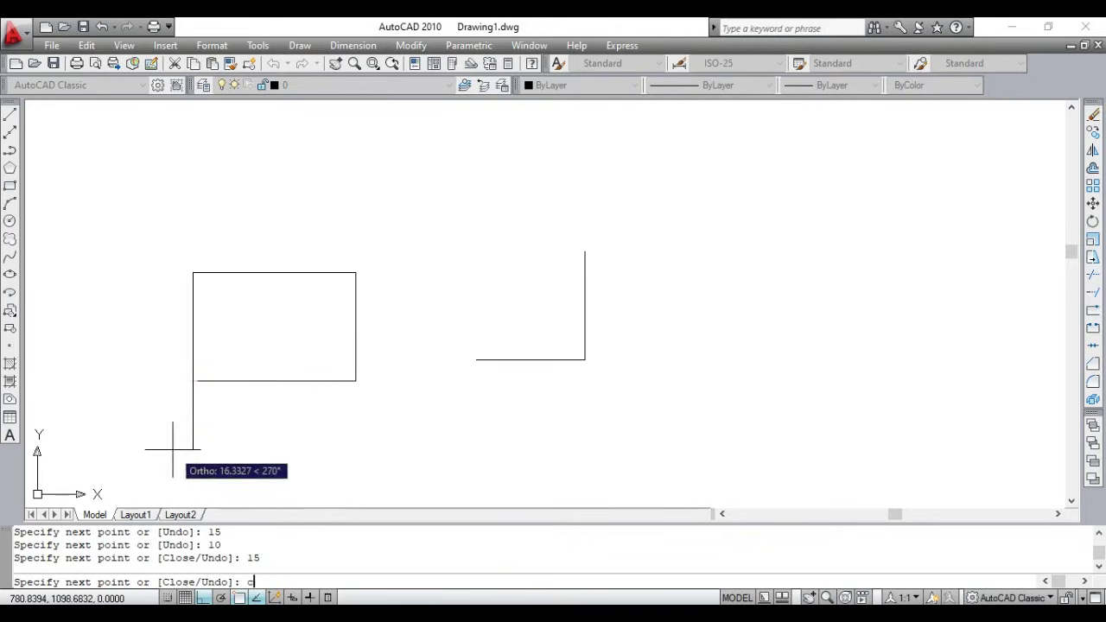
key("Return")
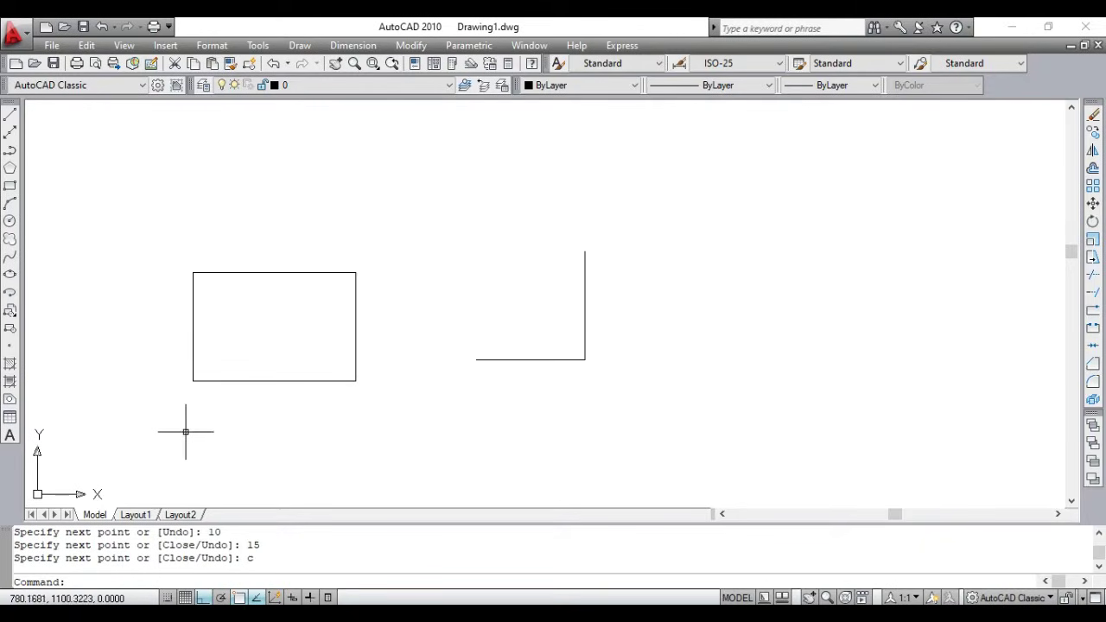
- From the rectangle's lower-left corner, draw a 10-unit segment to the left followed by a 10-unit segment downward
key("Return")
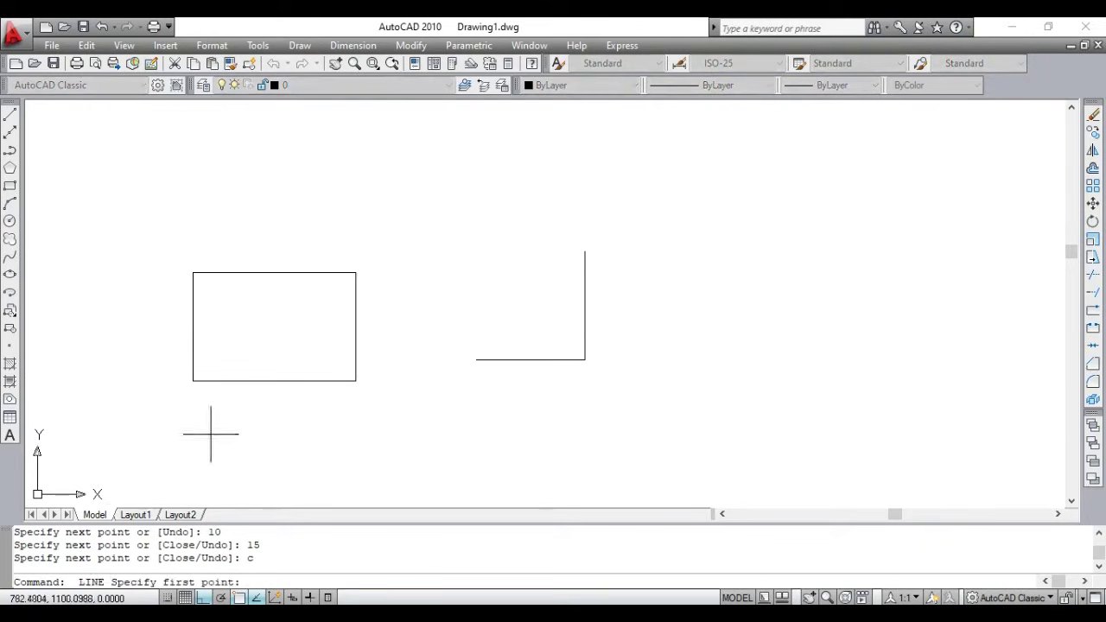
left_click(192, 380)
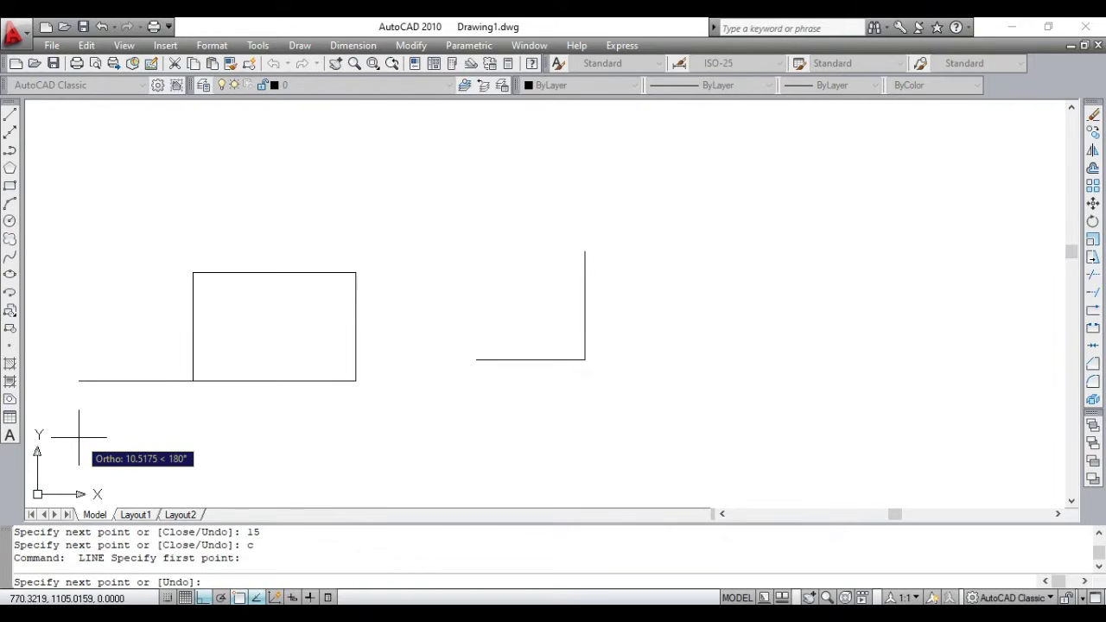
key("Return")
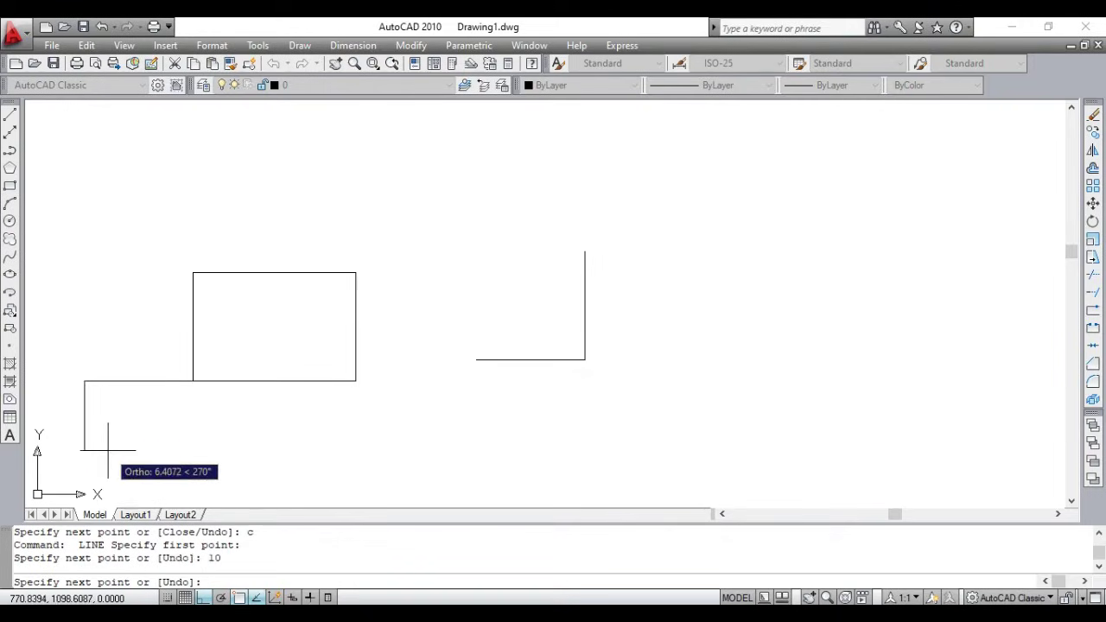
type("10")
key("Return")
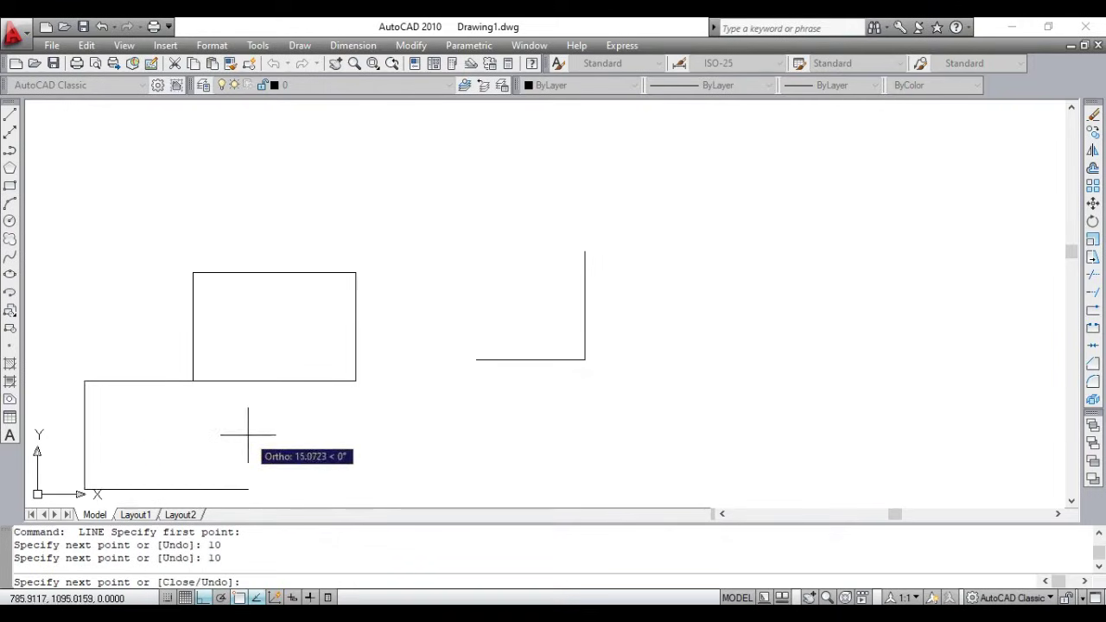
- Remove both new 10-unit segments one by one with the LINE command's Undo option and leave the command
middle_click_drag(245, 436, 355, 338)
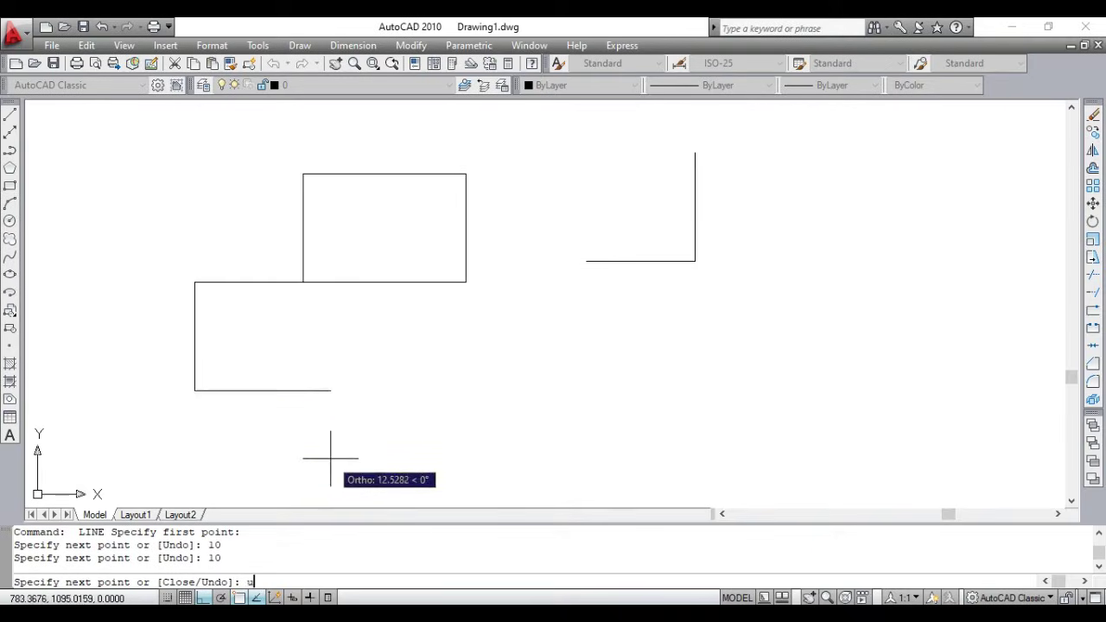
type("u")
key("Return")
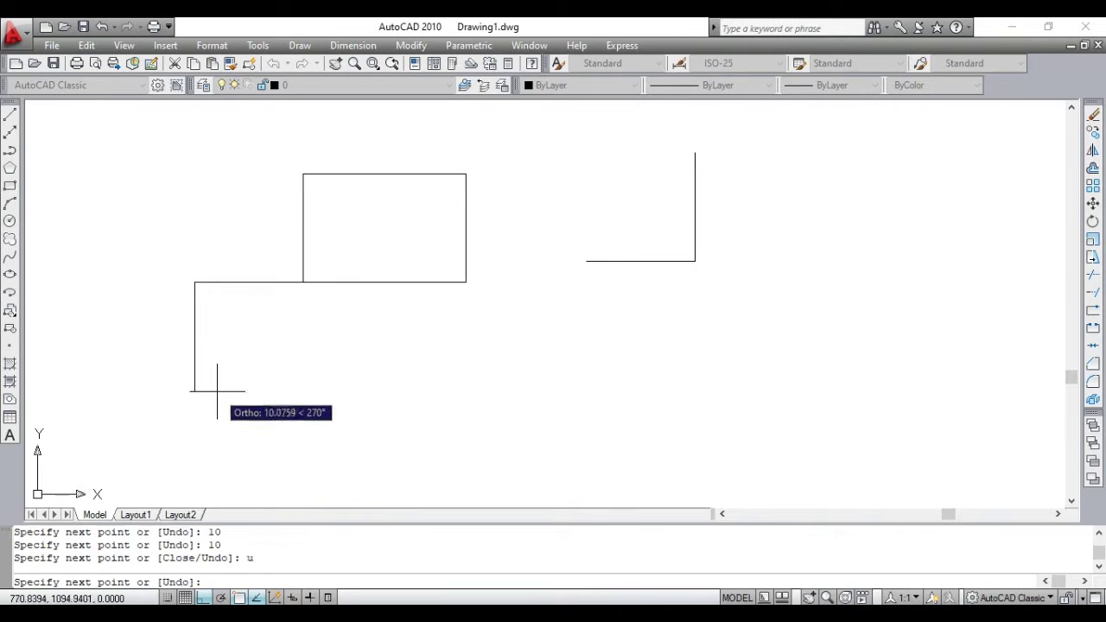
type("u")
key("Return")
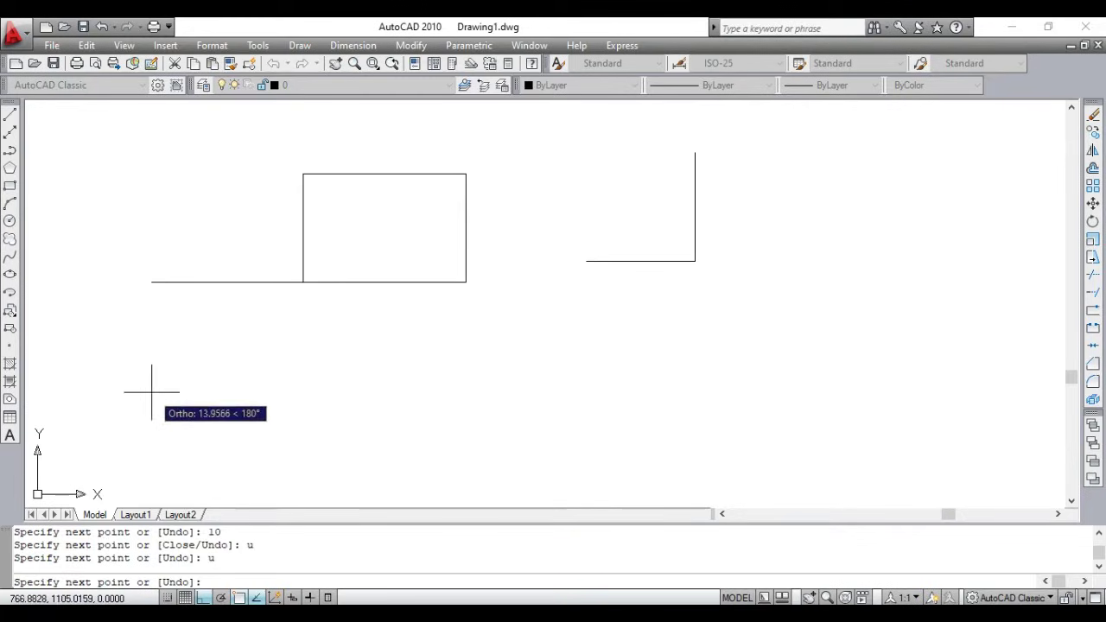
key("Escape")
key("ctrl+y")
key("Escape")
key("Escape")
key("Escape")
middle_click_drag(303, 317, 343, 372)
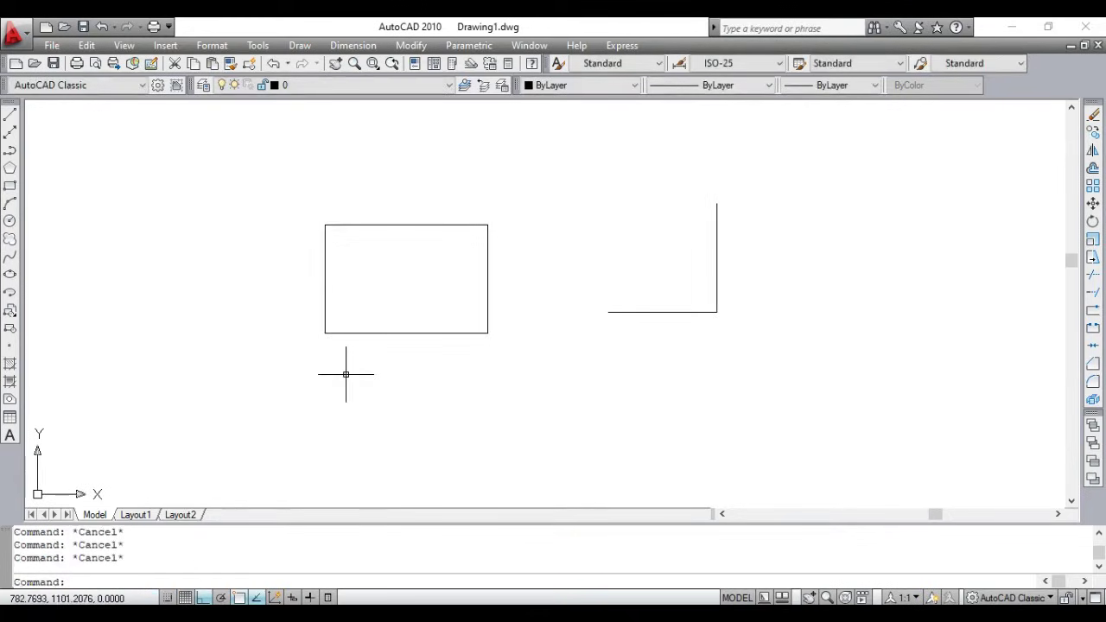
key("ctrl+y")
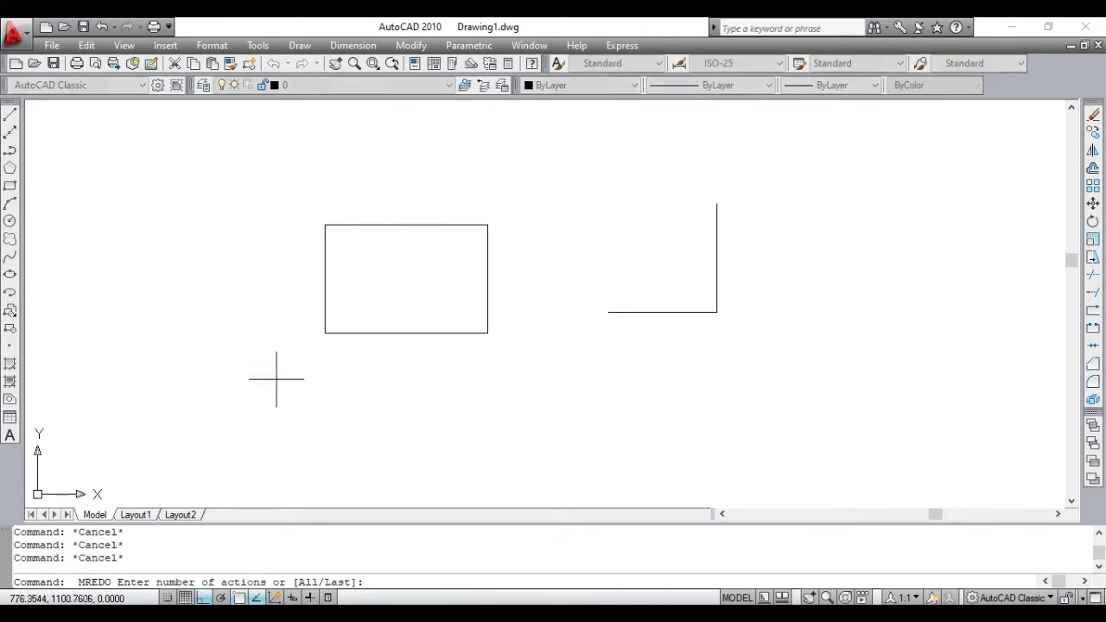
key("Escape")
key("Escape")
key("Escape")
- Start a line at the rectangle's lower-left corner and end the command before placing a second point
type("l")
key("Return")
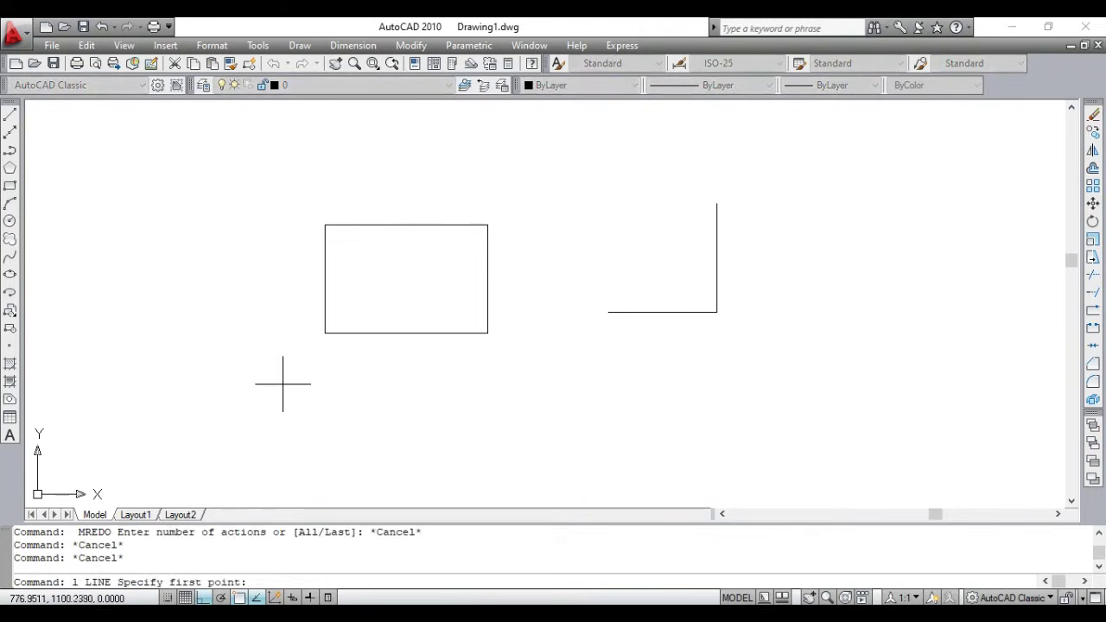
left_click(324, 332)
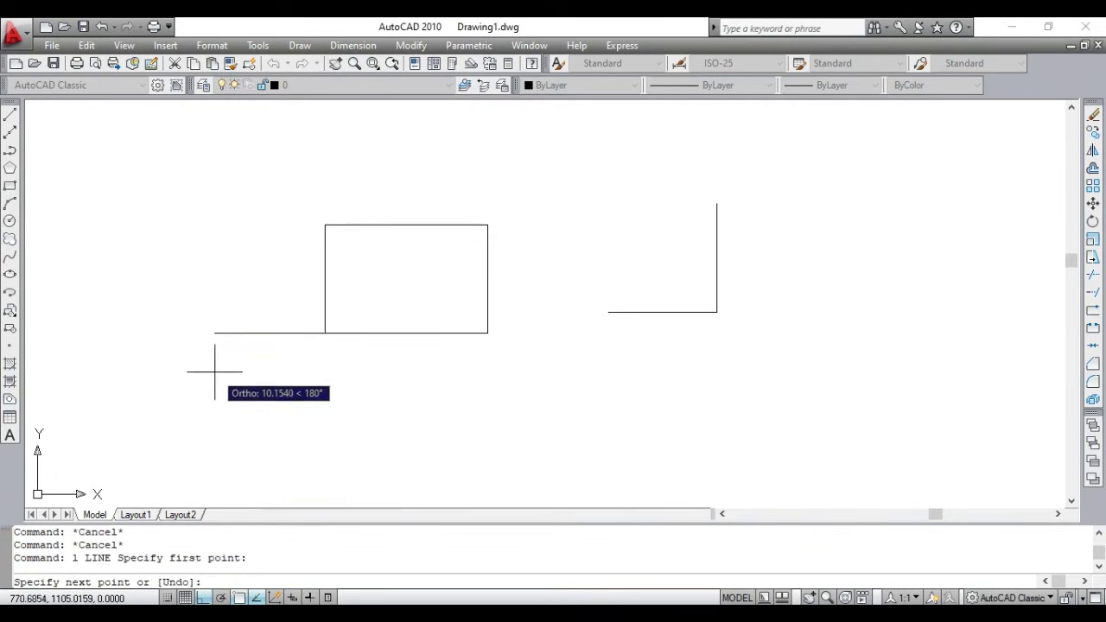
key("Return")
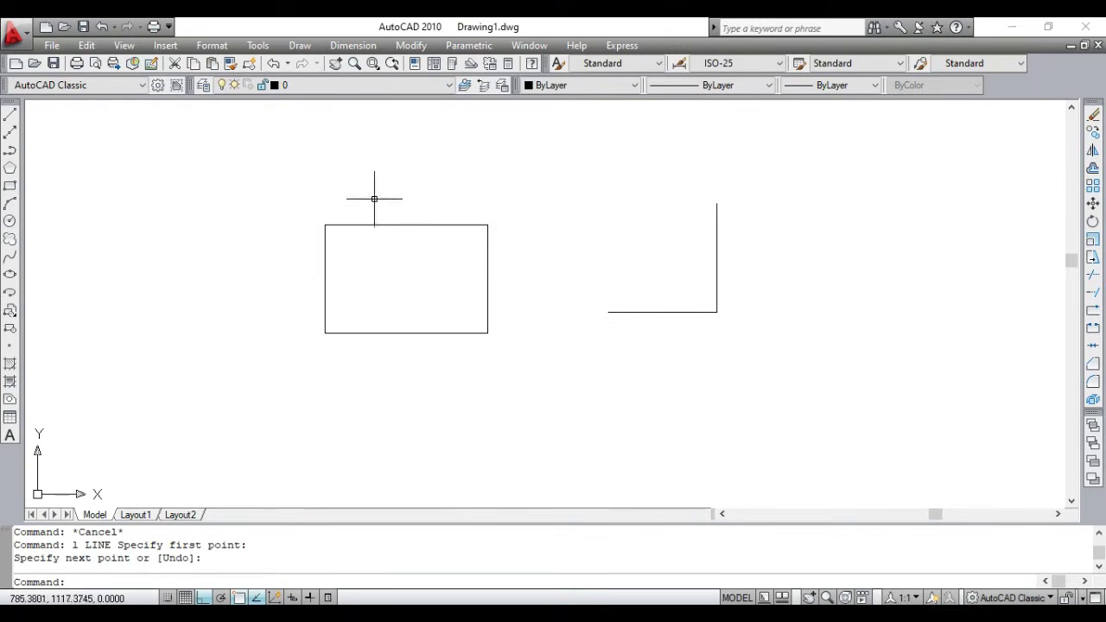
- Review the Procedure and Concept pages of the Draw Lines help topic, highlight the object snap bullet, and return to the drawing
key("F1")
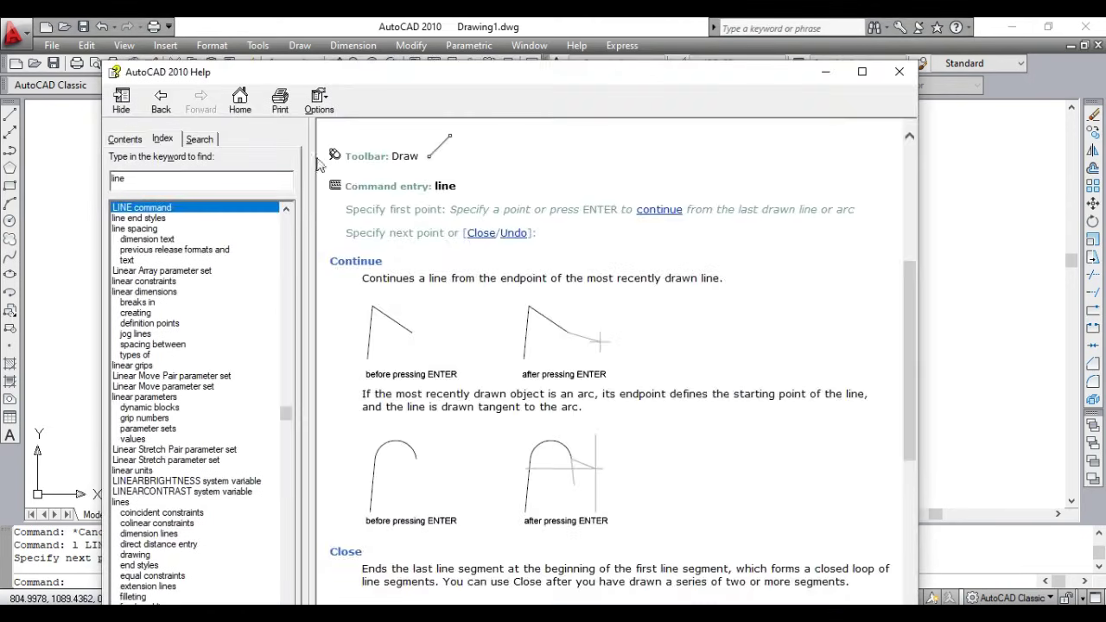
left_click(415, 226)
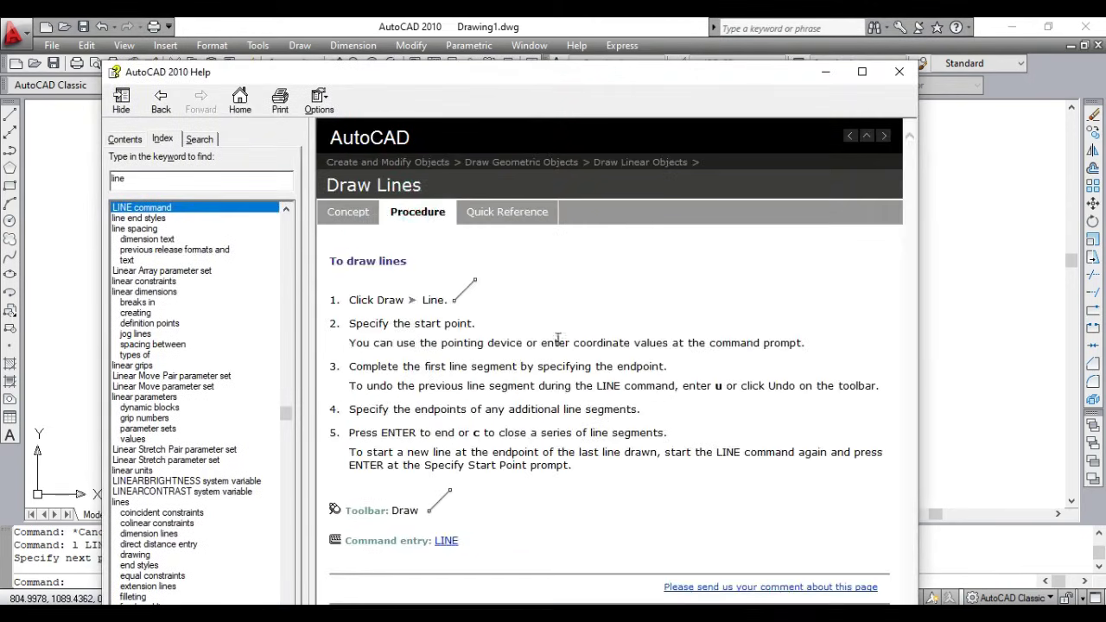
left_click(339, 214)
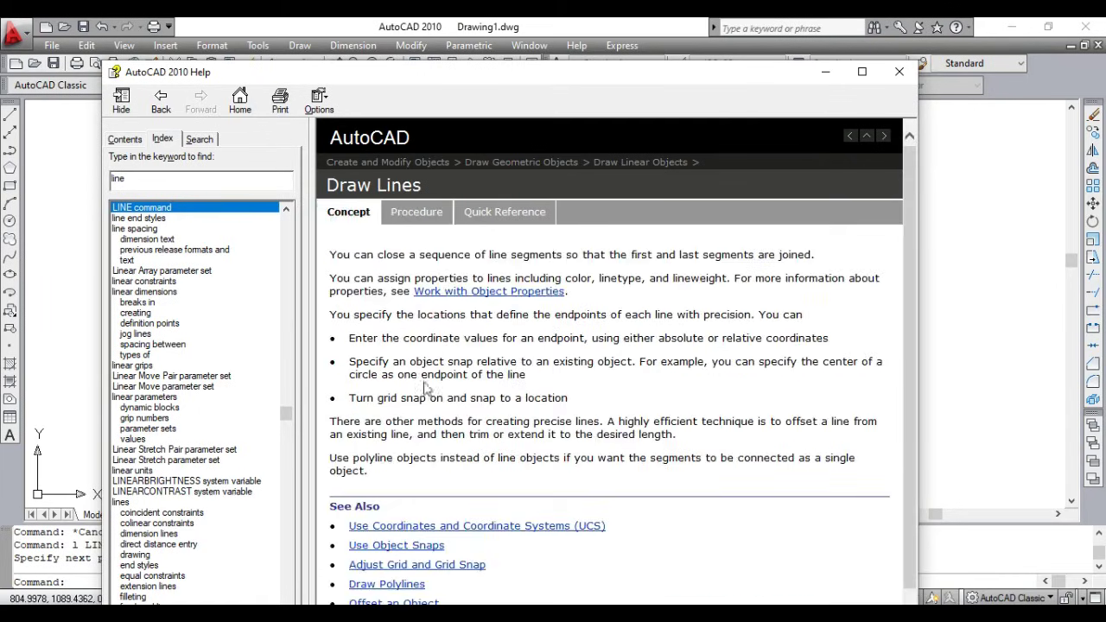
left_click_drag(351, 362, 525, 375)
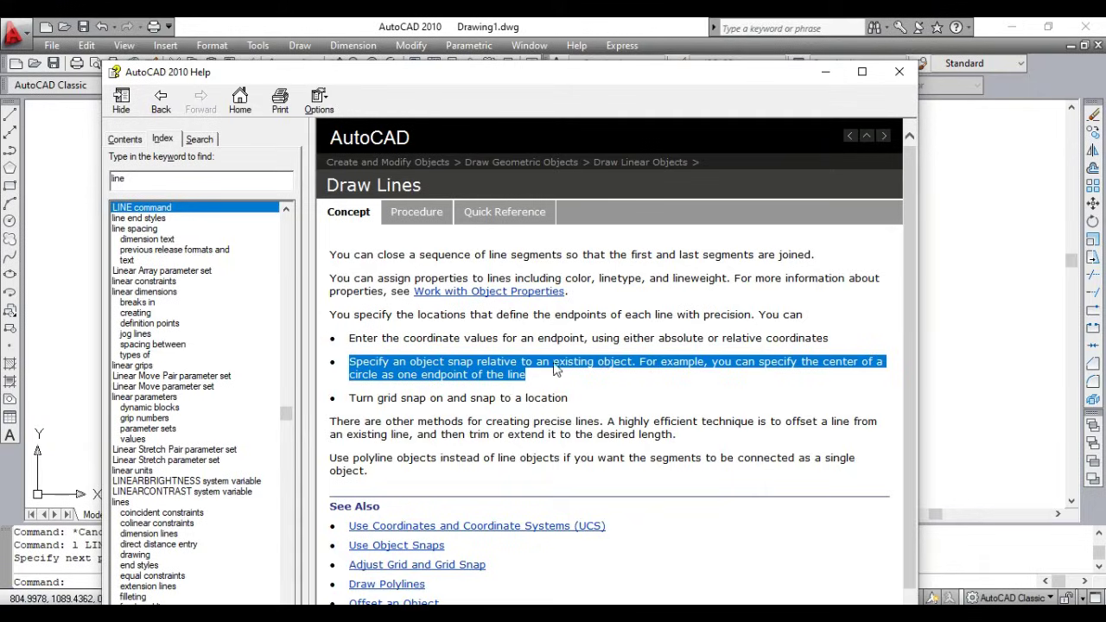
left_click(825, 72)
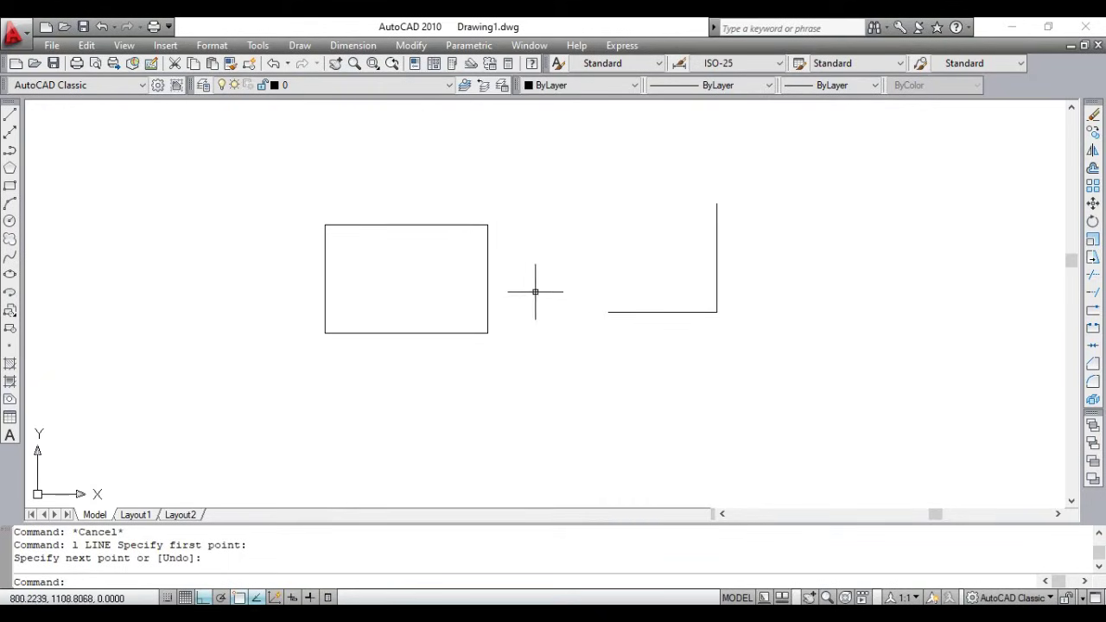
key("Escape")
key("Escape")
key("Escape")
type("l")
key("Return")
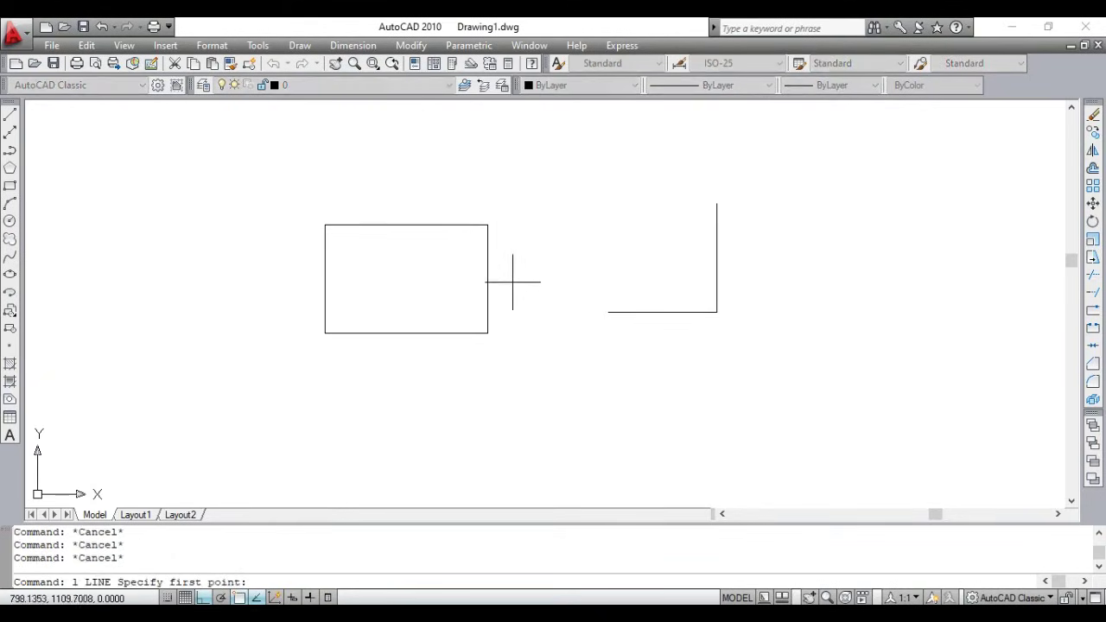
left_click(512, 223)
key("Escape")
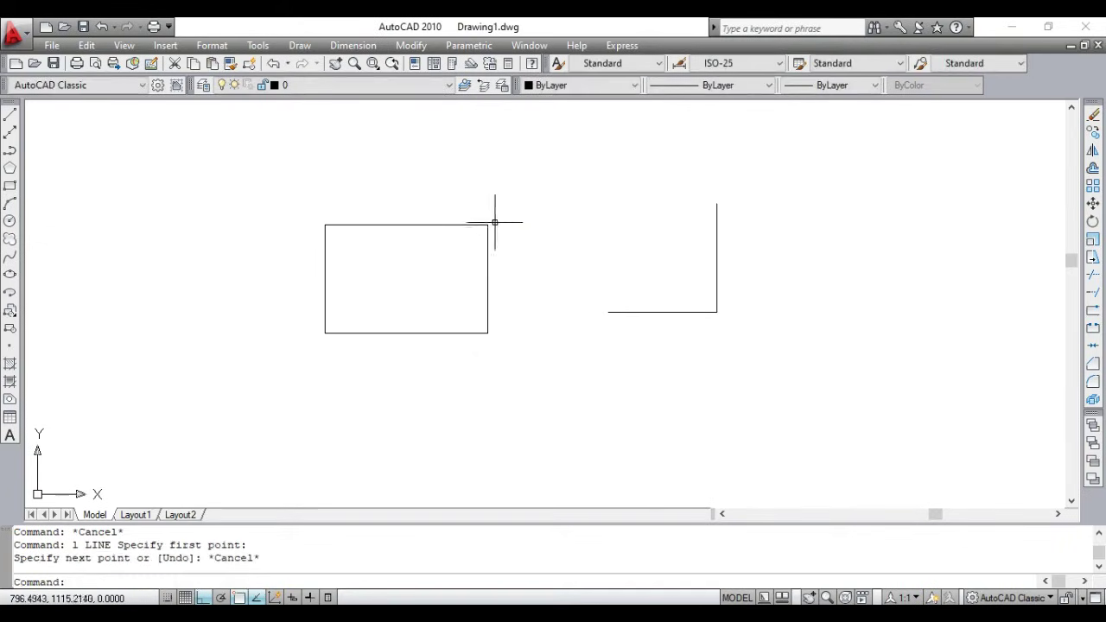
key("Escape")
key("Escape")
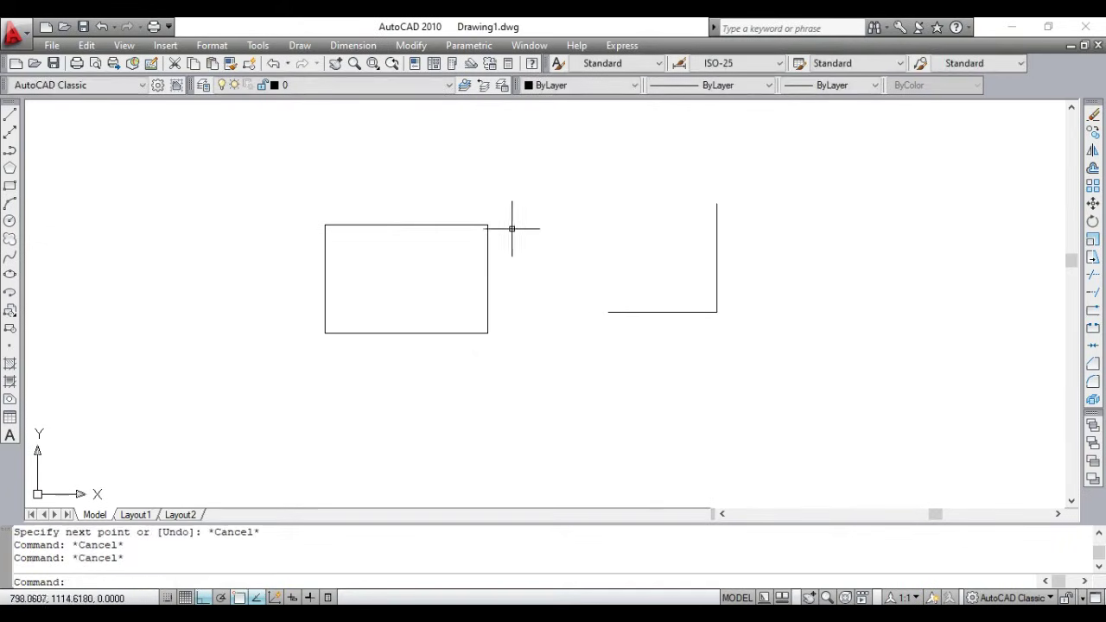
- Draw a line from the rectangle's upper-right corner to the upper end of the L shape's vertical segment using endpoint snaps
type("l")
key("Return")
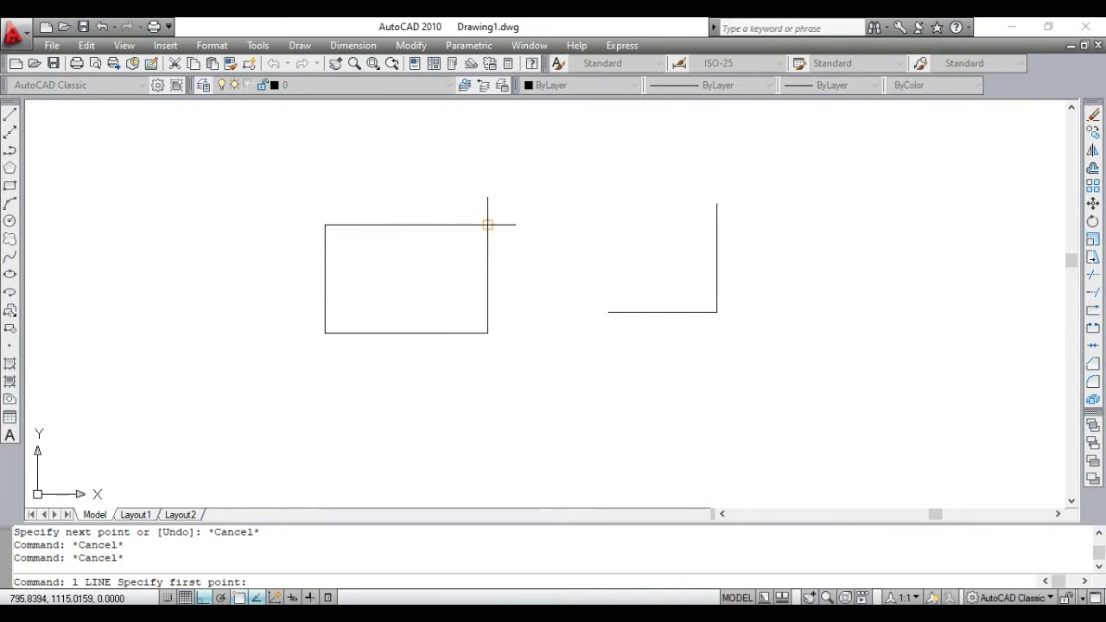
left_click(488, 224)
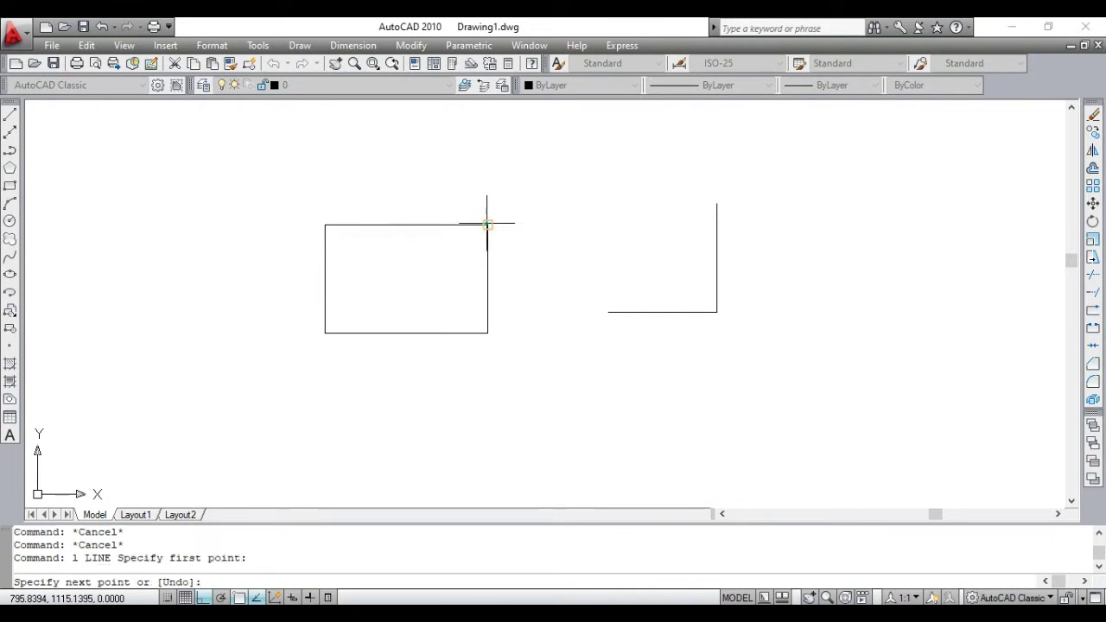
left_click(716, 202)
key("Return")
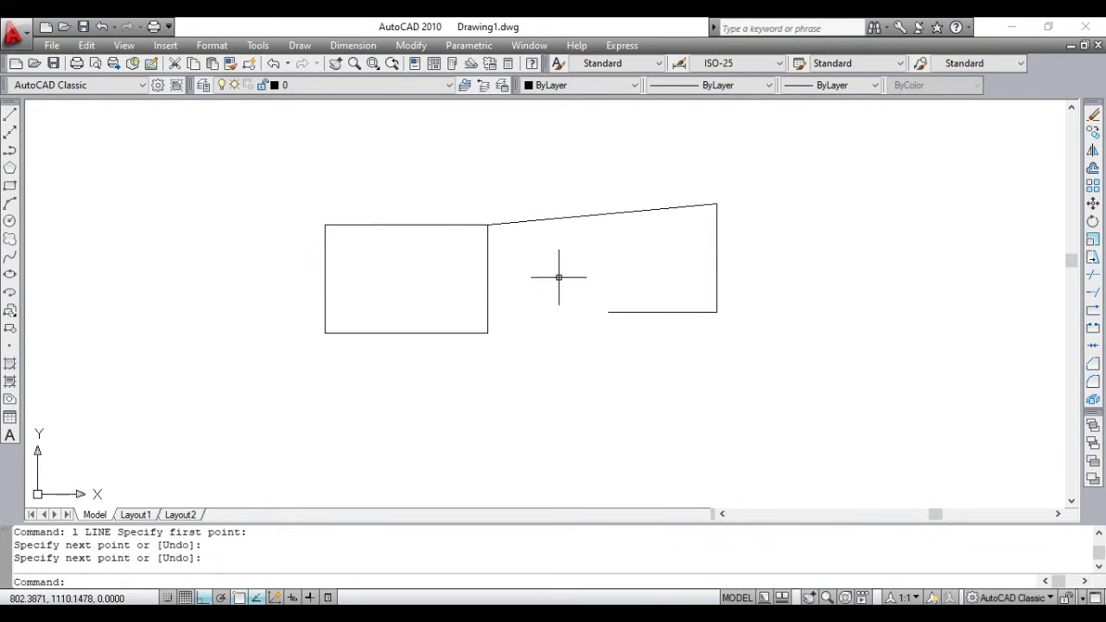
- Draw a line from the midpoint of the rectangle's right side to the midpoint of the sloping connecting line
key("Return")
left_click(488, 278)
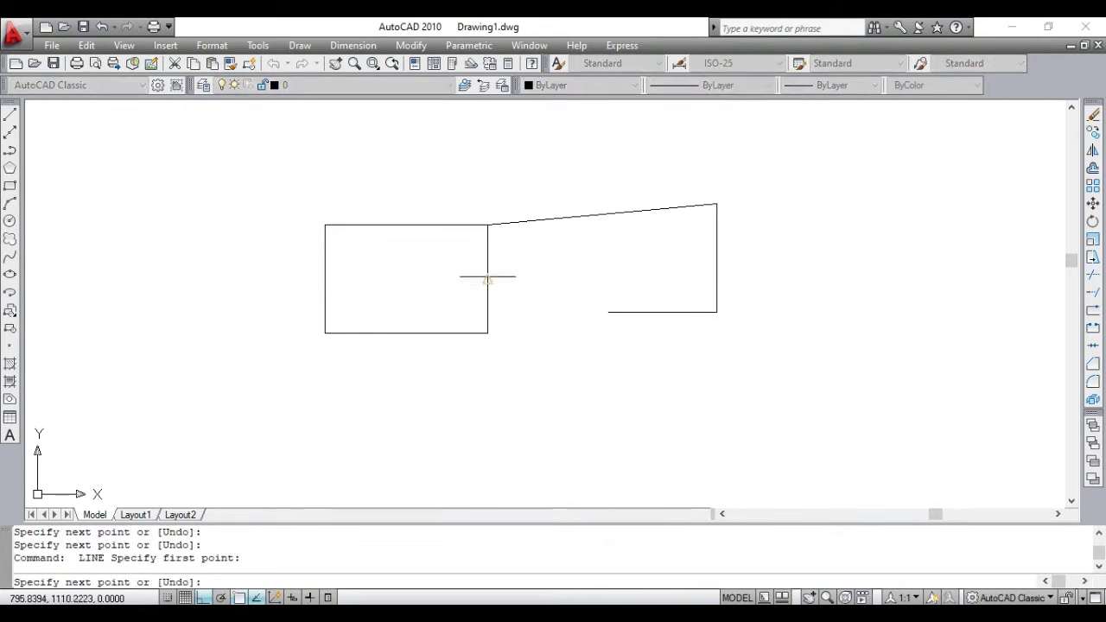
left_click(602, 214)
key("Return")
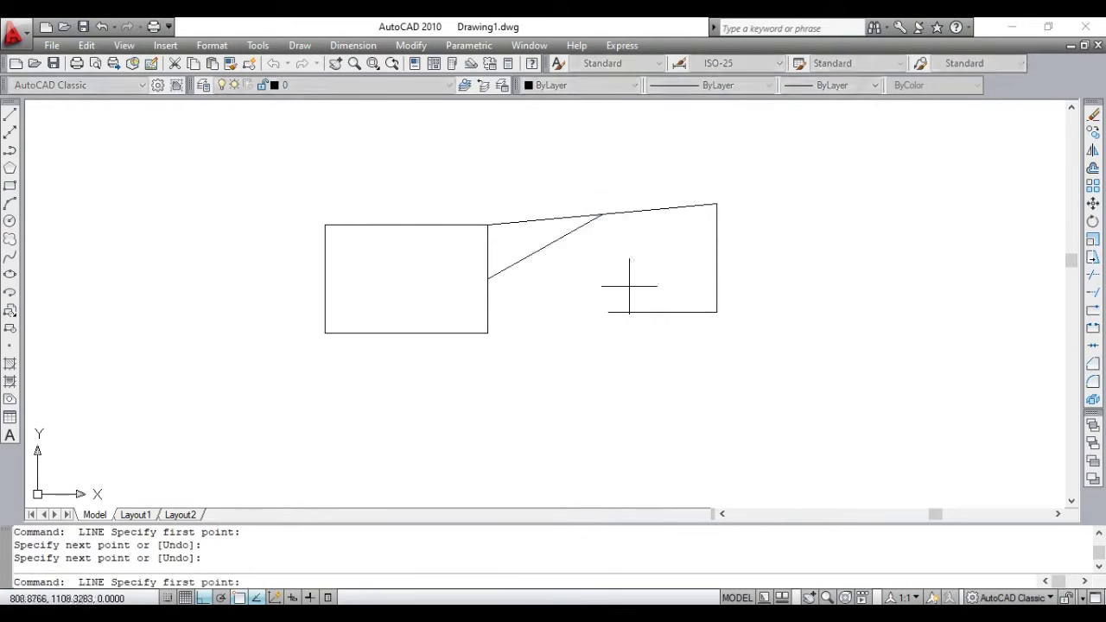
key("Return")
left_click(603, 213)
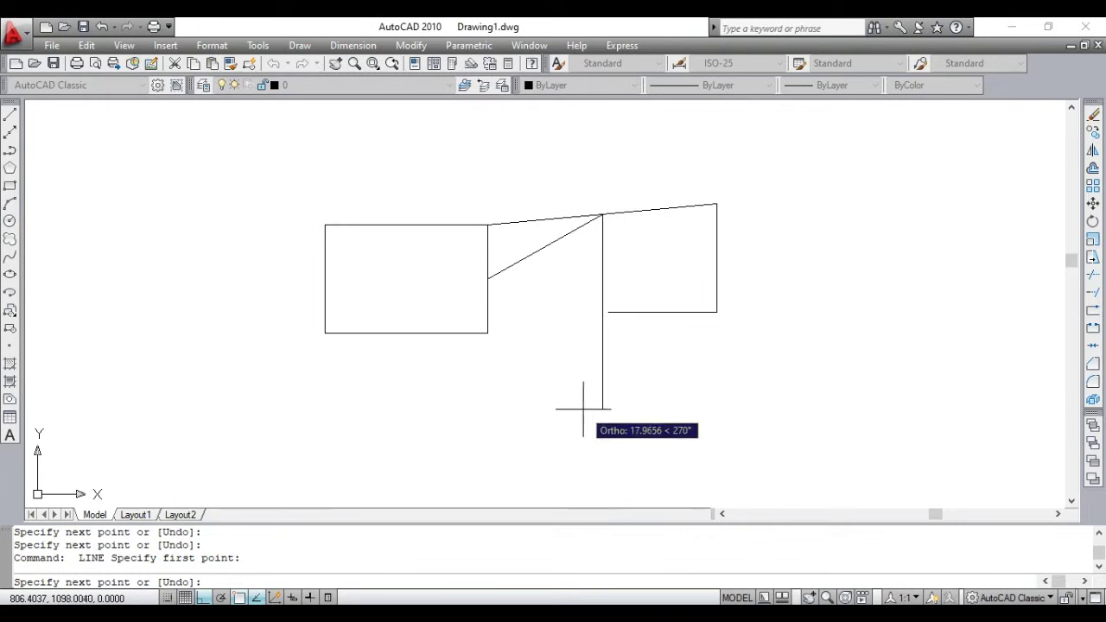
key("Escape")
middle_click_drag(595, 388, 526, 436)
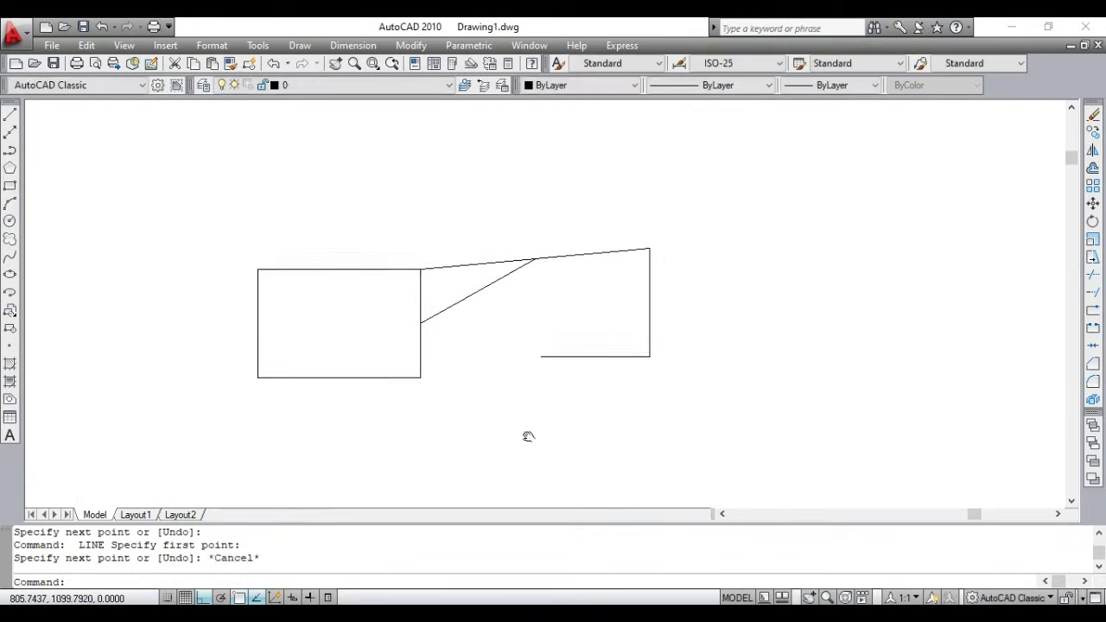
key("Escape")
key("Escape")
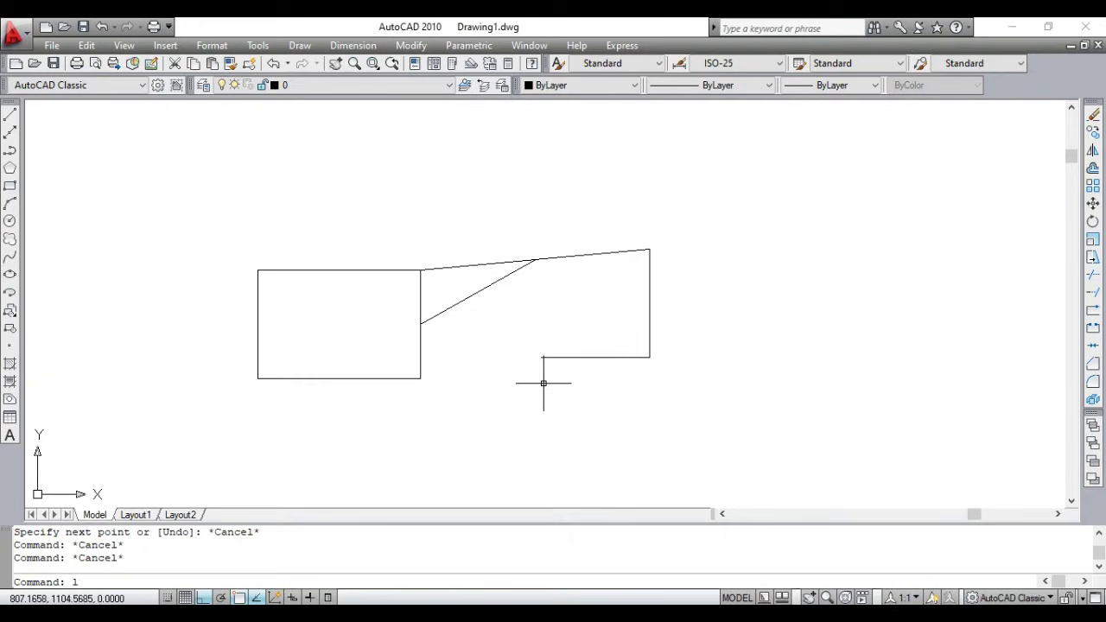
key("Return")
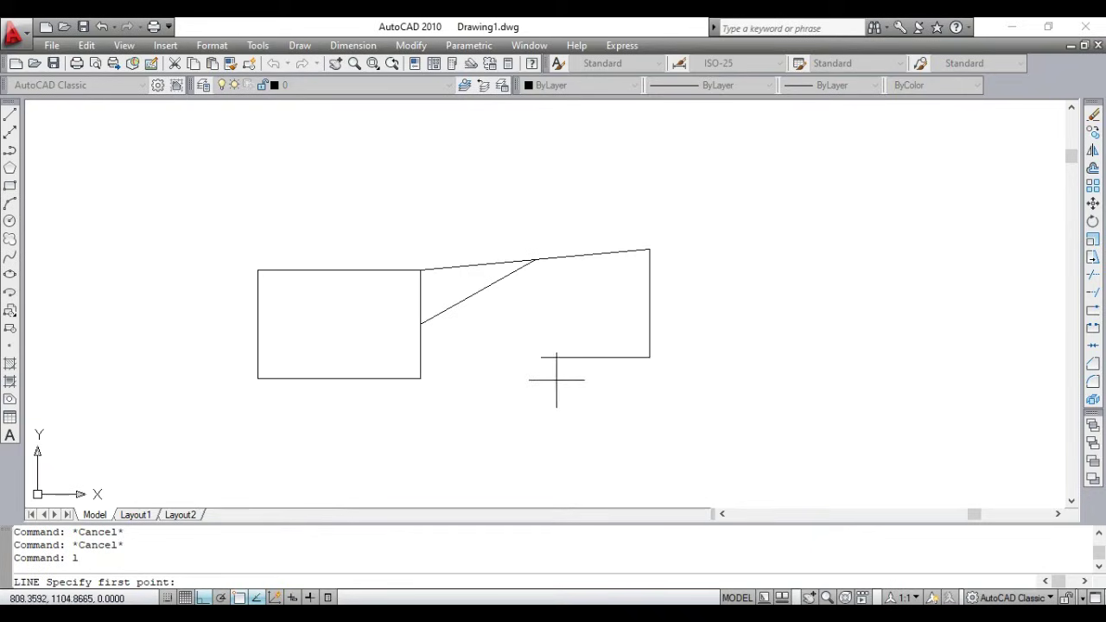
key("Escape")
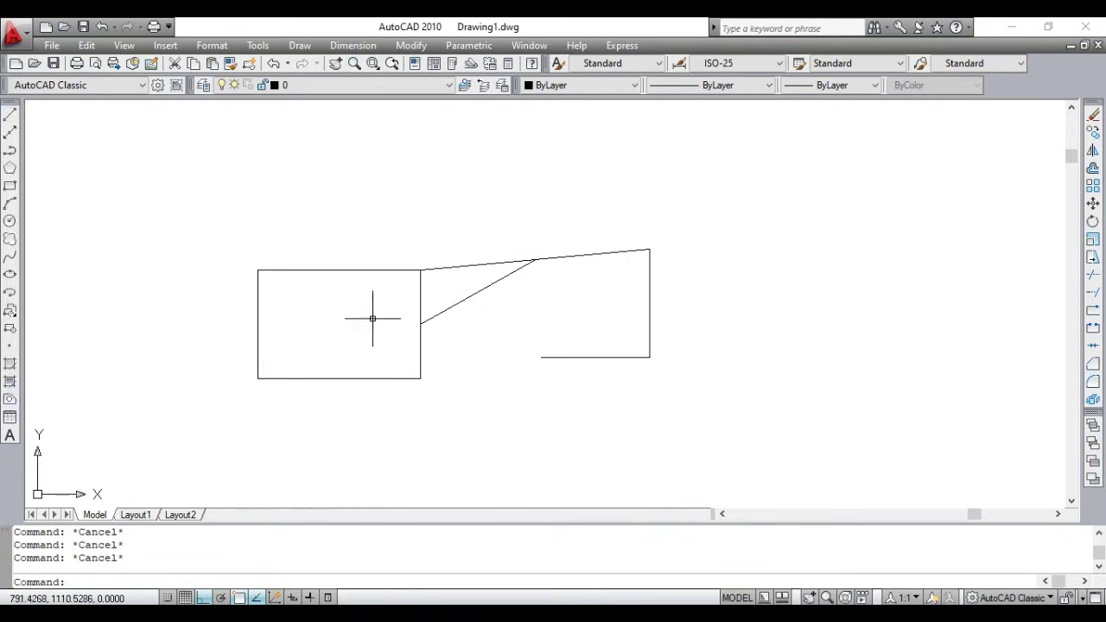
- Select the rectangle's four sides one at a time, clearing each selection, to check that they are separate line objects
left_click(338, 272)
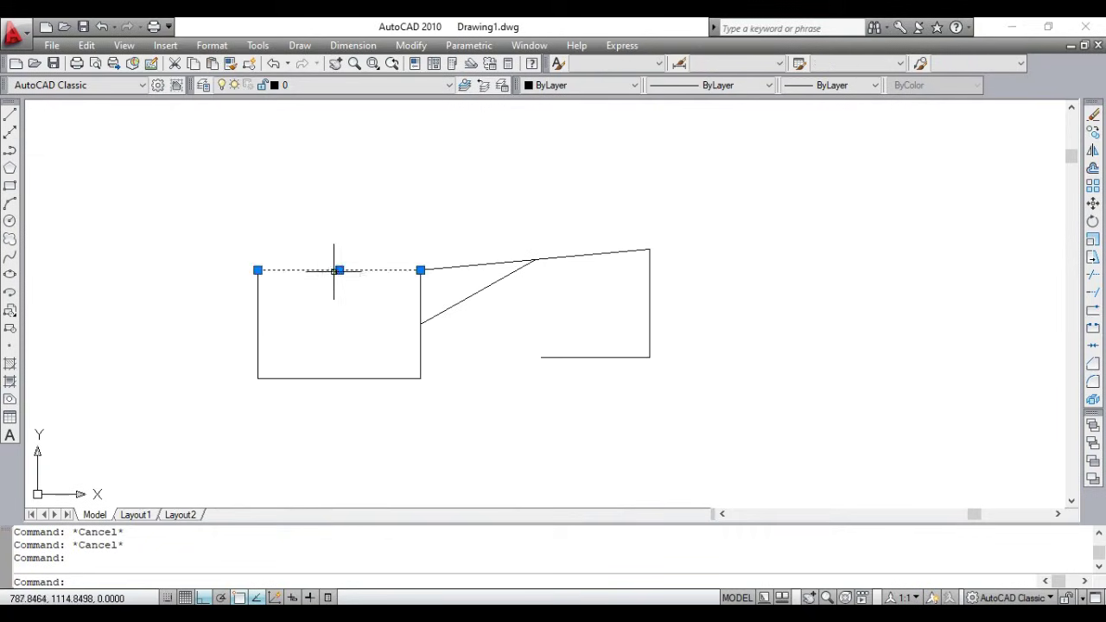
key("Escape")
left_click(258, 311)
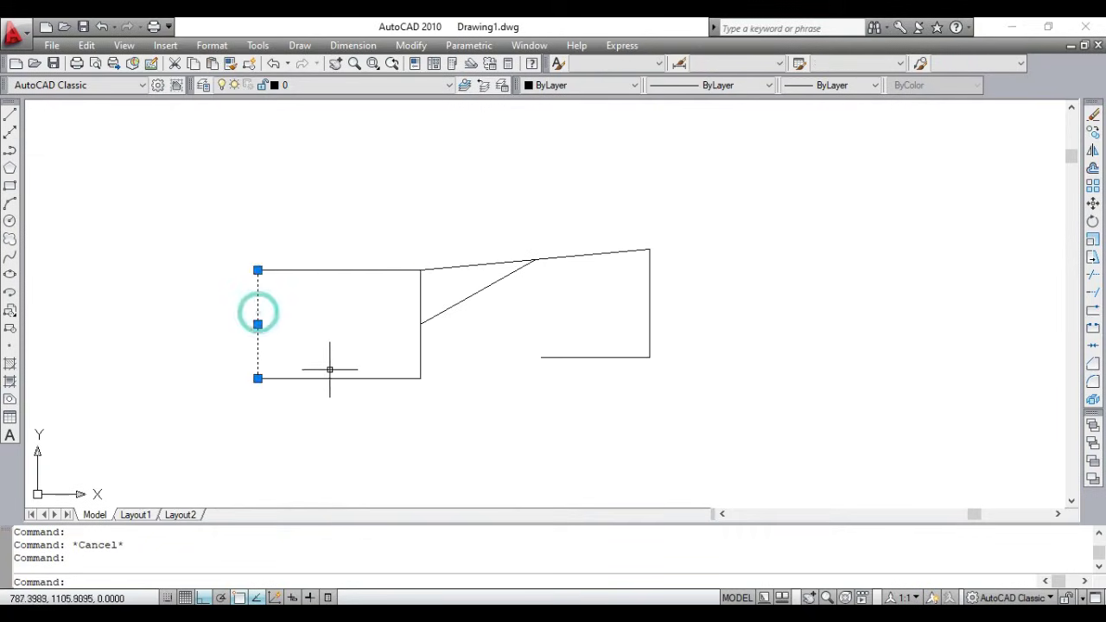
key("Escape")
left_click(339, 378)
key("Escape")
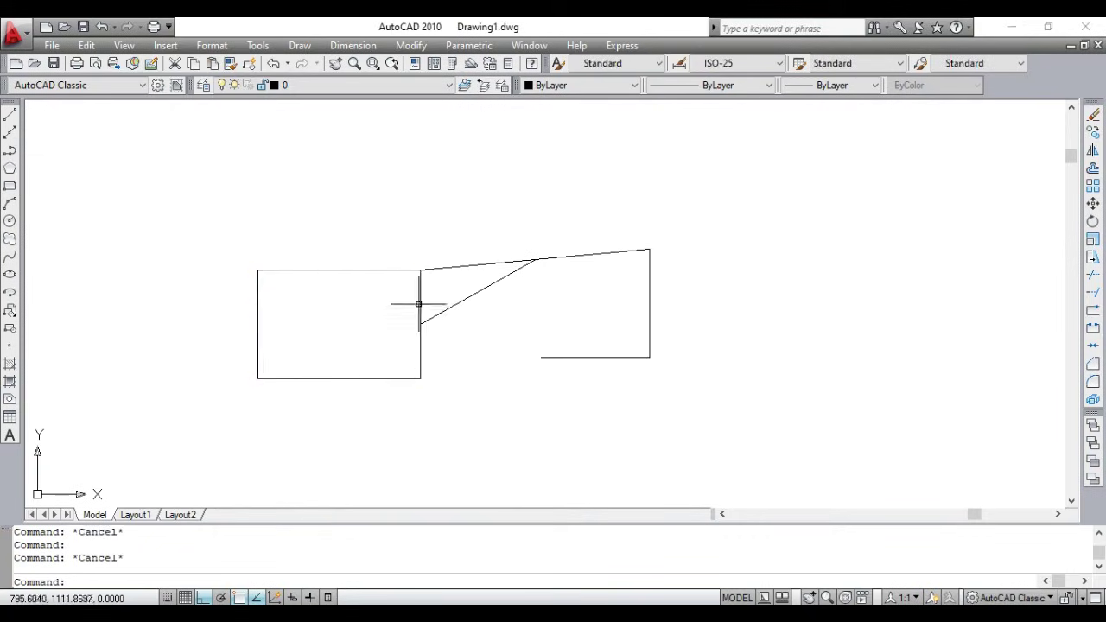
left_click(420, 299)
left_click(420, 270)
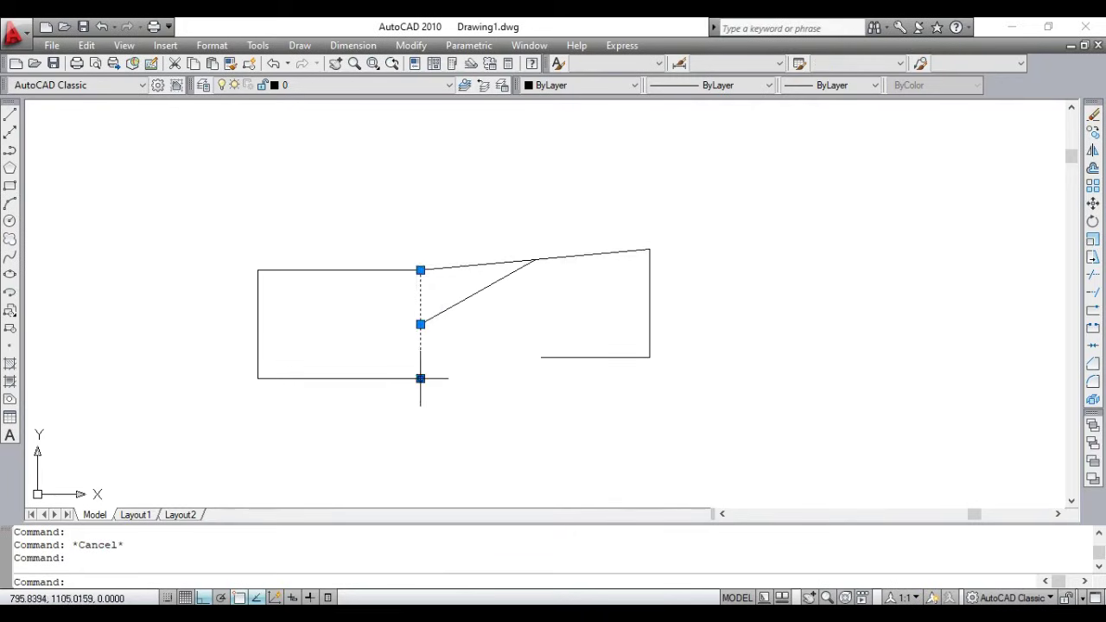
key("Escape")
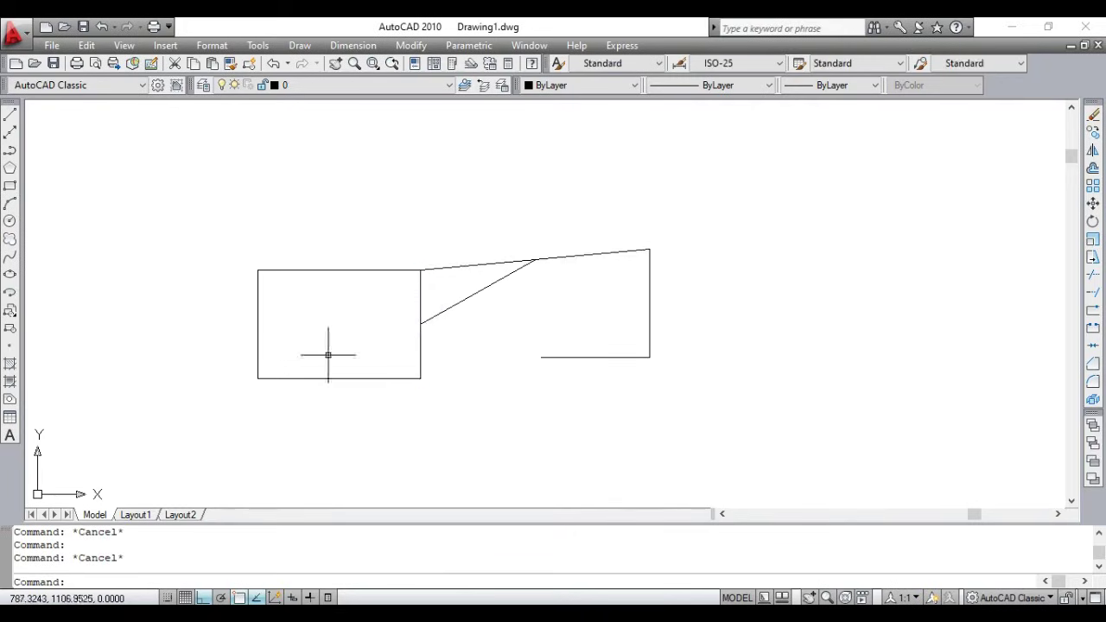
- Change the color of the rectangle's top side to Blue in its object properties and deselect the line
left_click(338, 271)
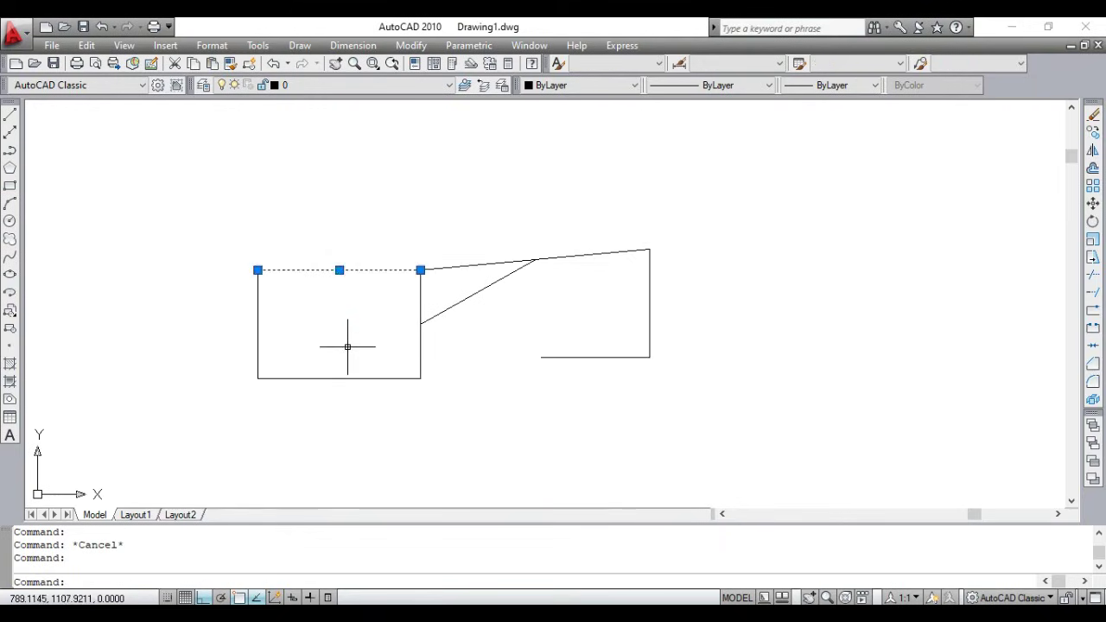
type("pr")
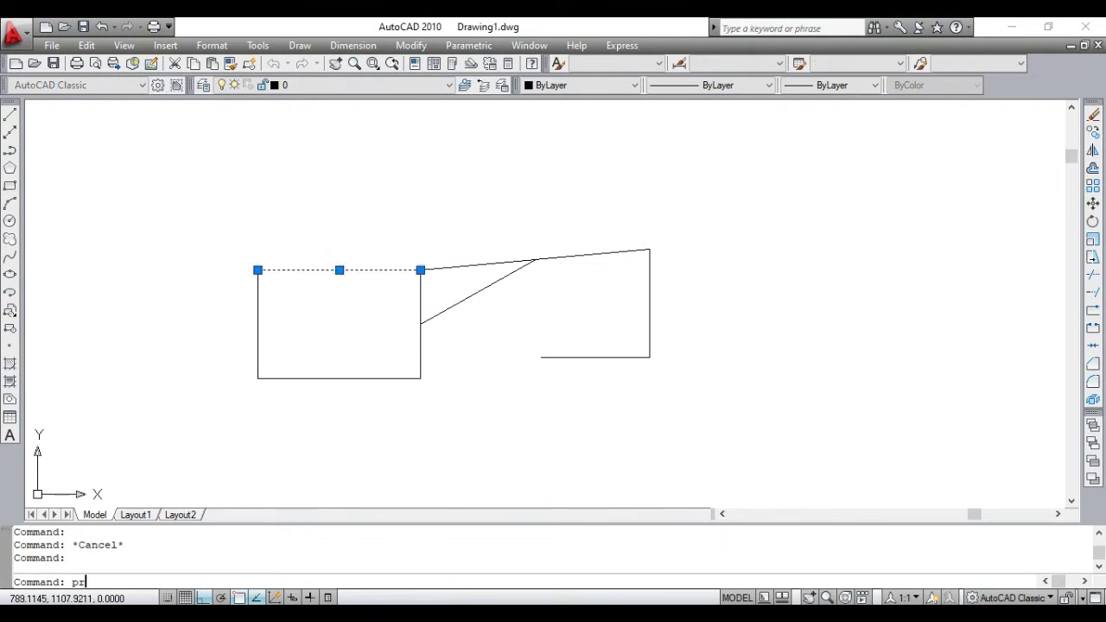
key("Return")
mouse_move(171, 209)
left_mouse_down()
mouse_move(642, 234)
mouse_move(676, 222)
left_mouse_up()
left_click(850, 208)
left_click(853, 210)
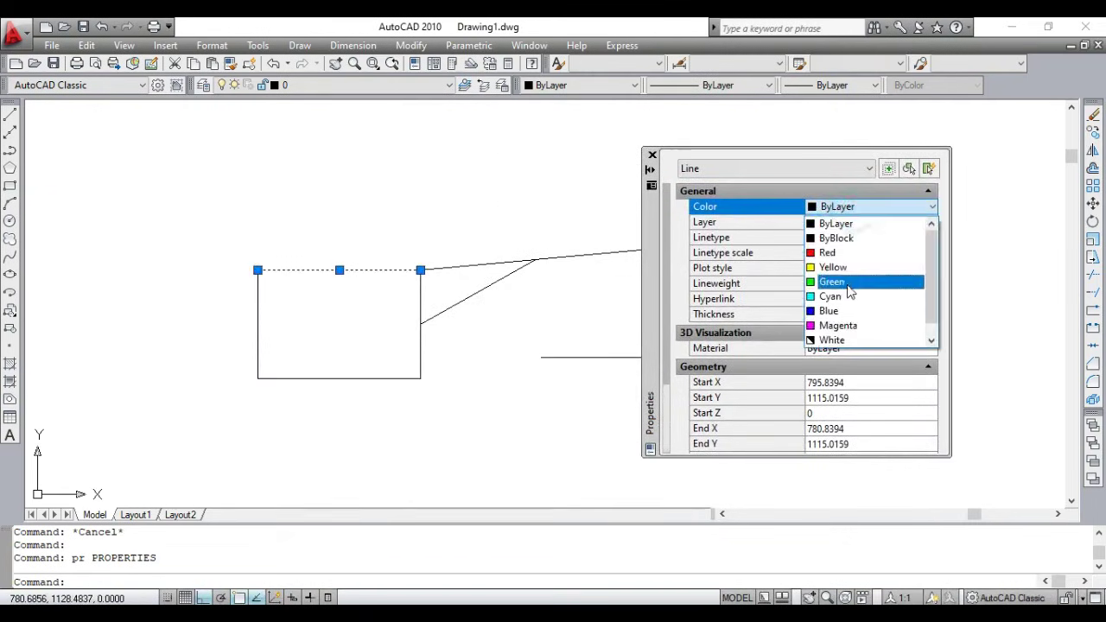
left_click(836, 317)
key("Escape")
key("Escape")
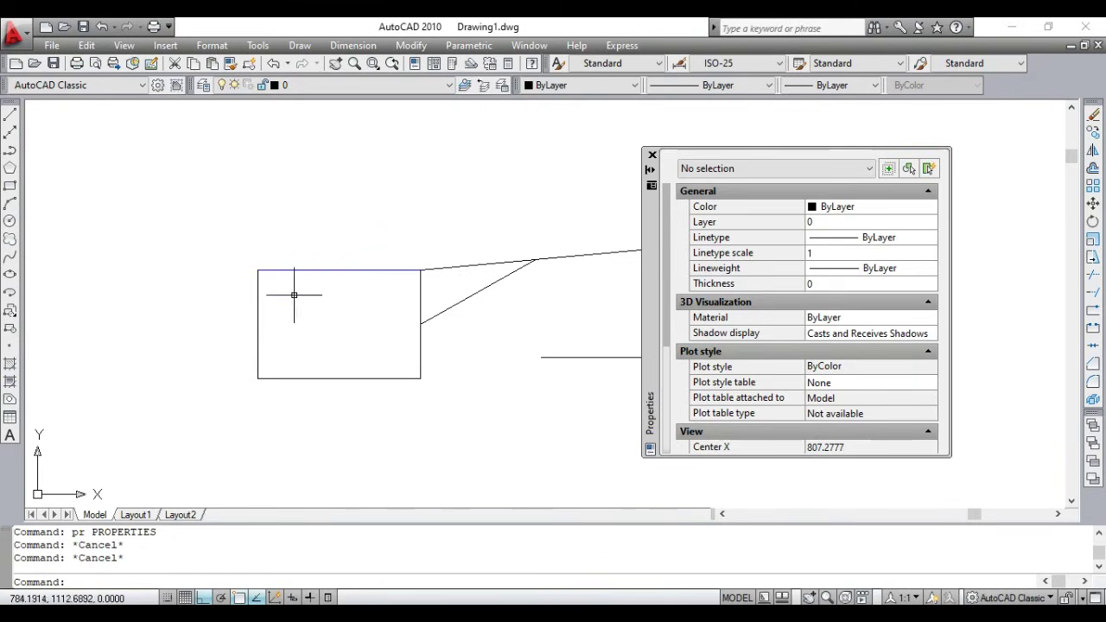
- Set the lineweight of the rectangle's blue top side to 0.50 mm and turn on lineweight display
left_click(354, 270)
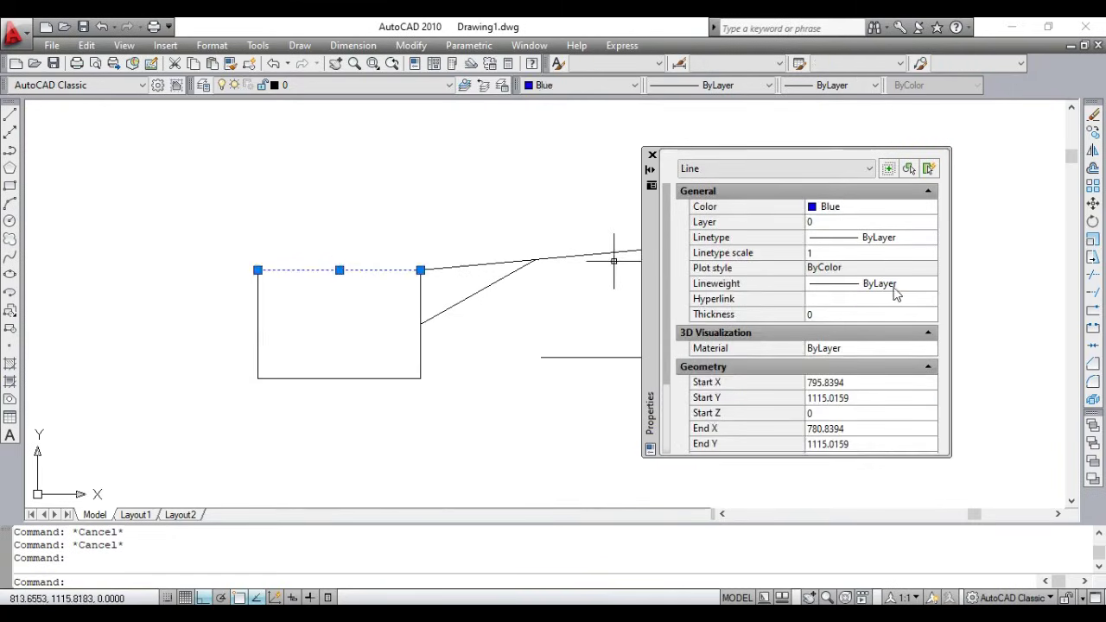
left_click(889, 286)
left_click(932, 284)
scroll(916, 354, "down", 3)
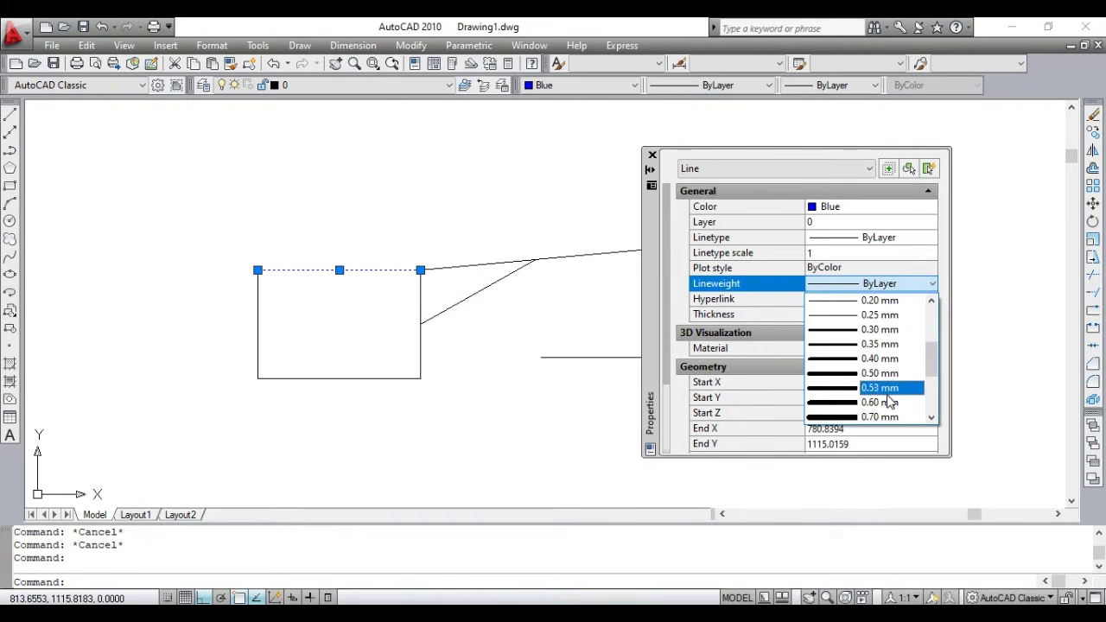
left_click(881, 373)
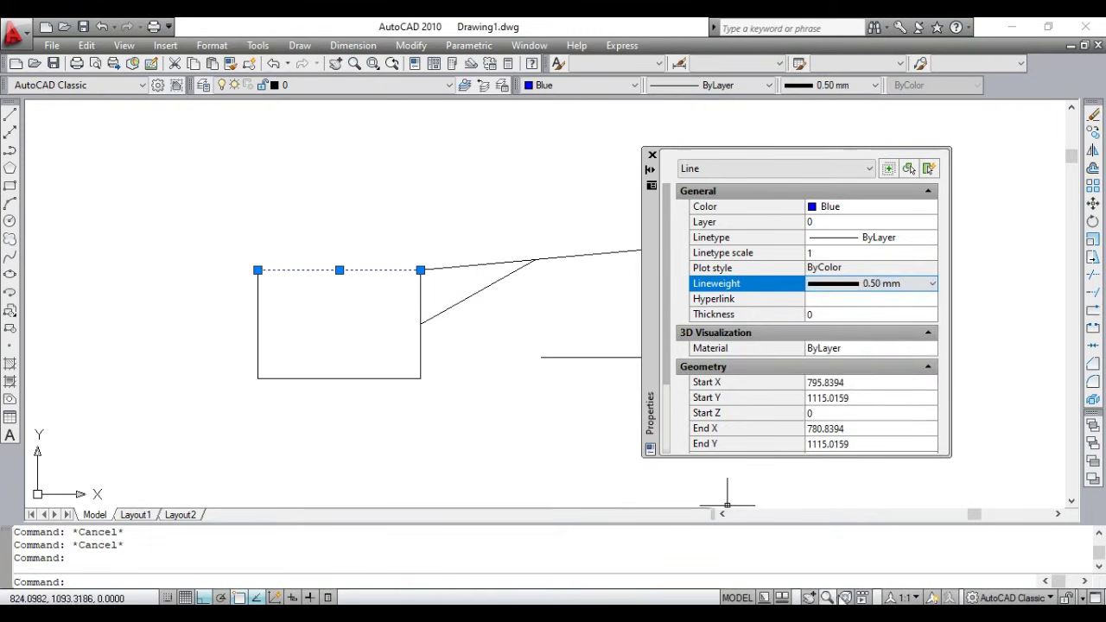
left_click(309, 596)
key("Escape")
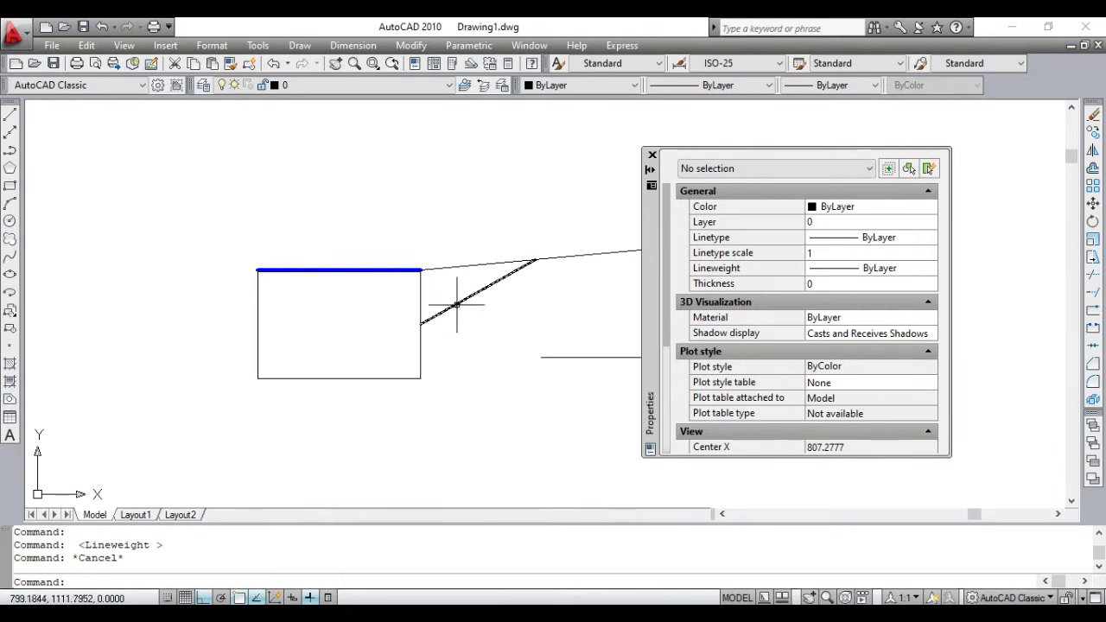
- Load the ACAD_ISO02W100 dashed linetype from acadiso.lin into the drawing
left_click(319, 270)
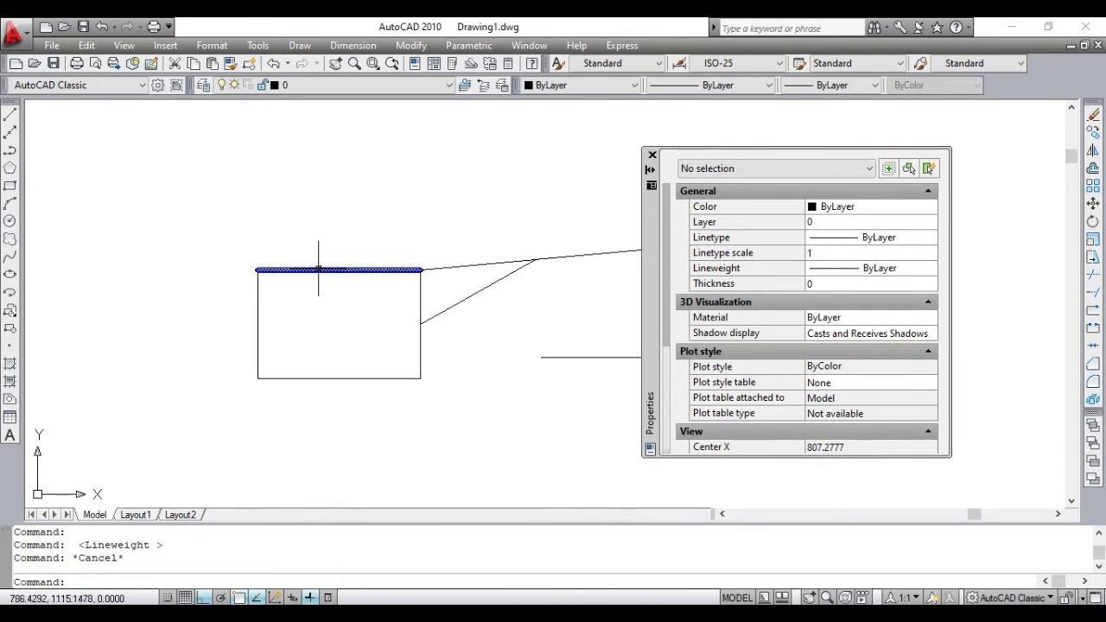
left_click(936, 249)
left_click(884, 236)
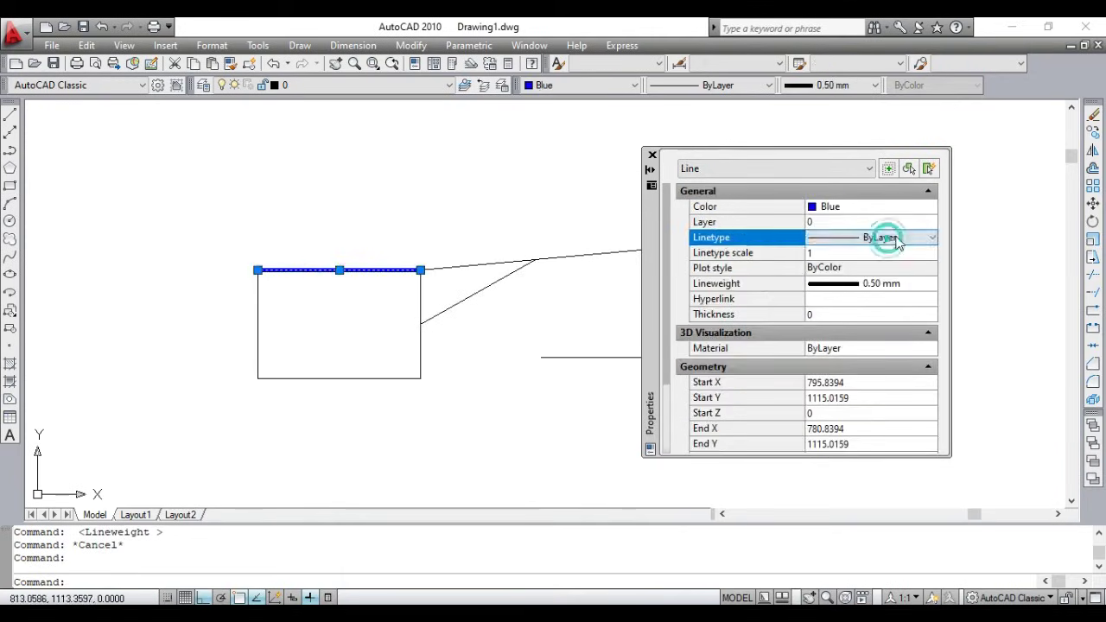
left_click(896, 239)
left_click(897, 238)
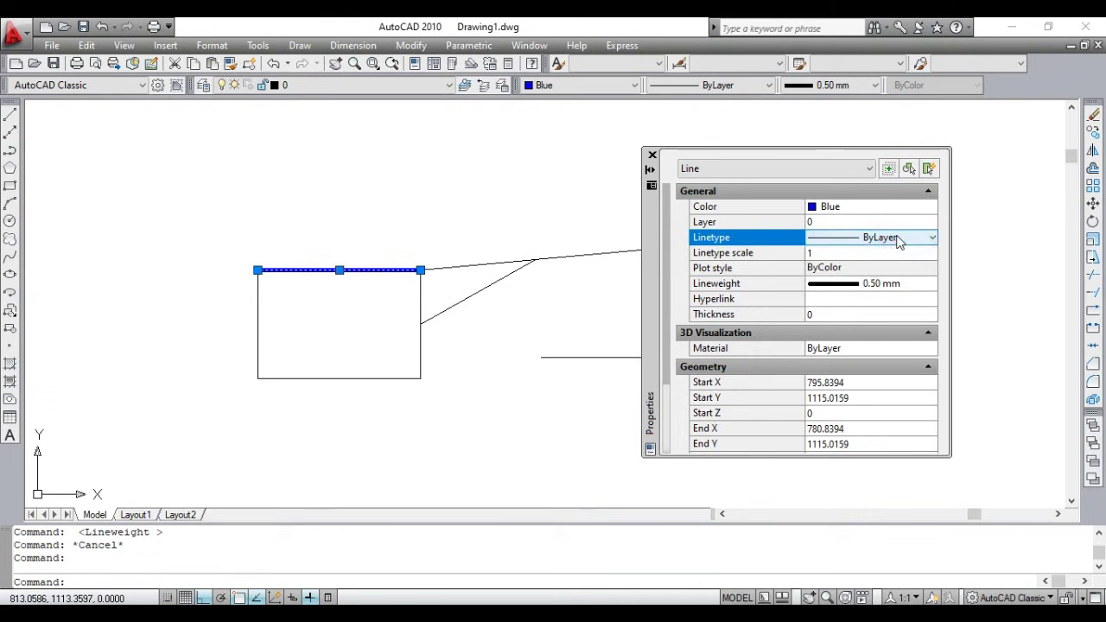
left_click(766, 84)
left_click(725, 142)
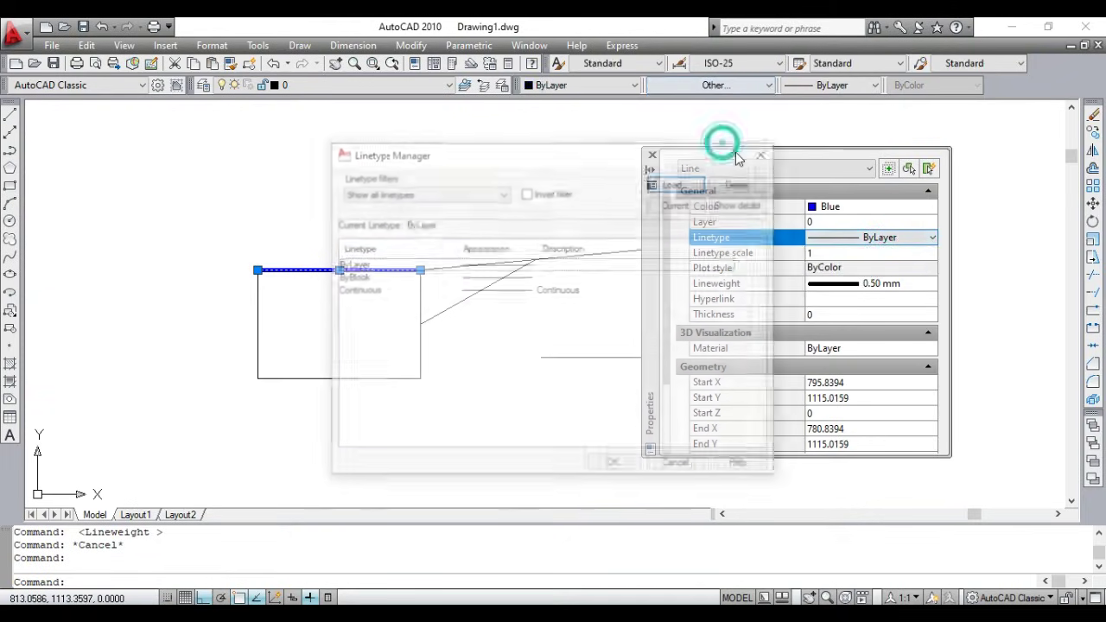
left_click(675, 183)
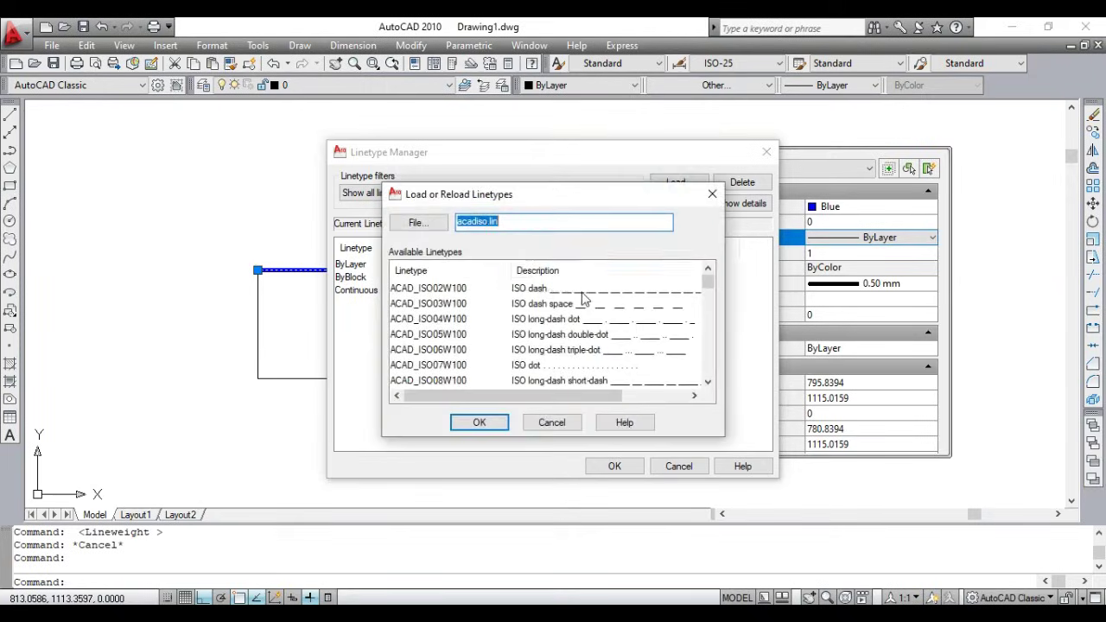
left_click(479, 422)
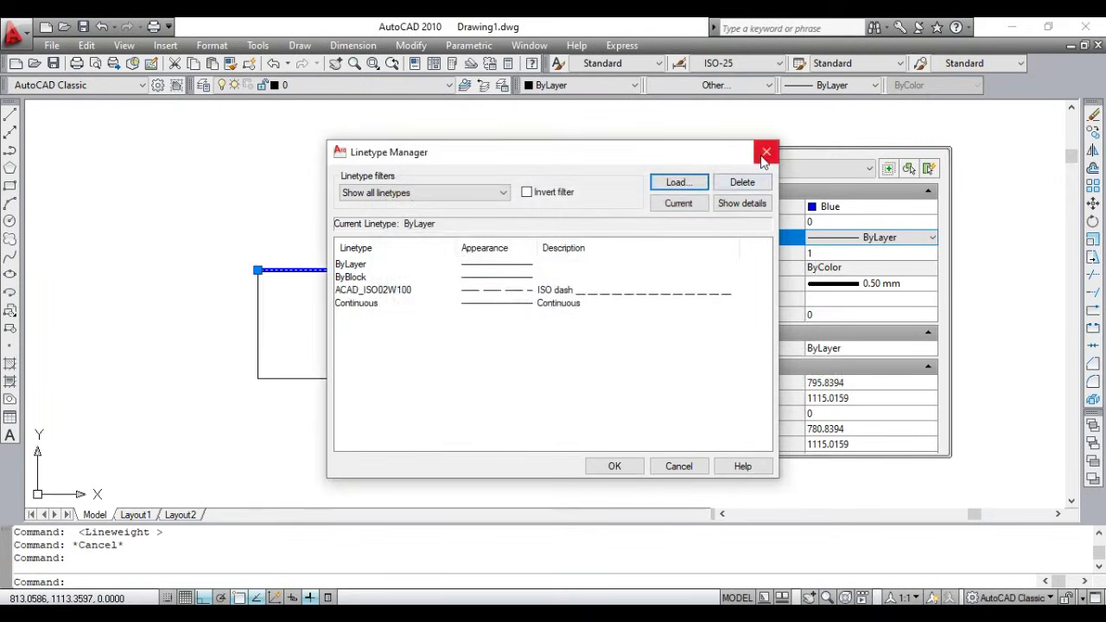
left_click(615, 465)
- With nothing selected, set the current linetype to ACAD_ISO02W100 and the linetype scale to 0.1
left_click(879, 239)
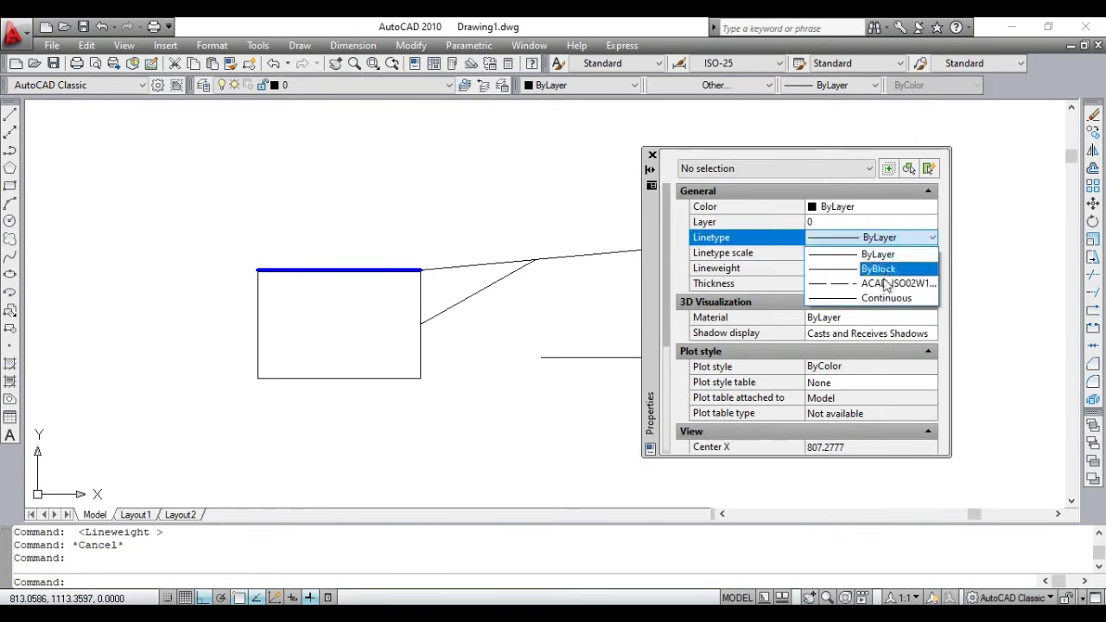
left_click(872, 280)
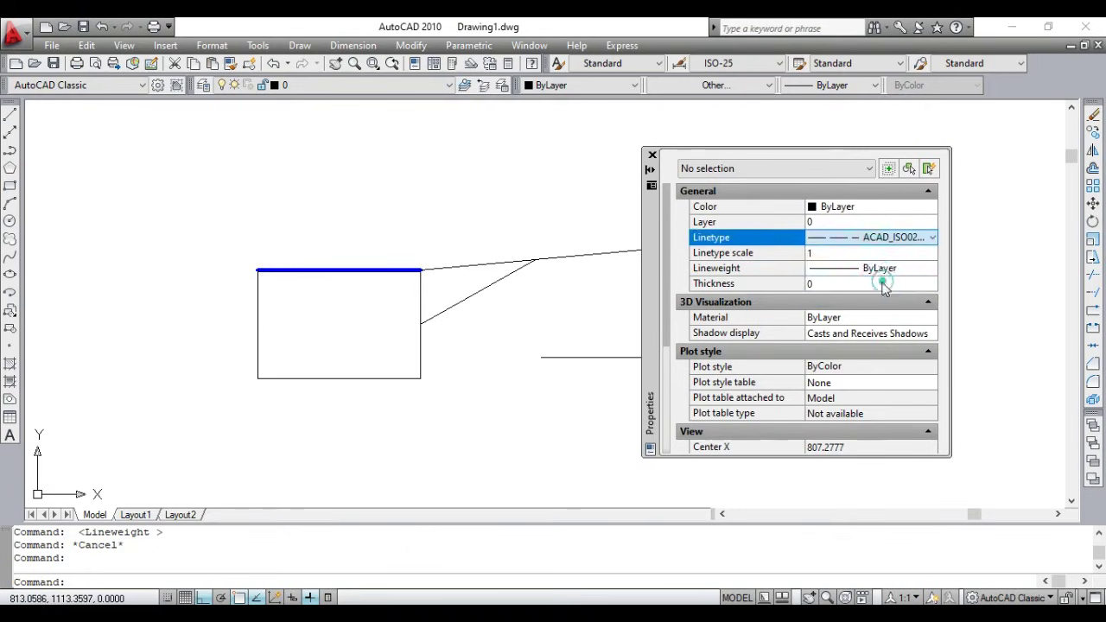
left_click(846, 252)
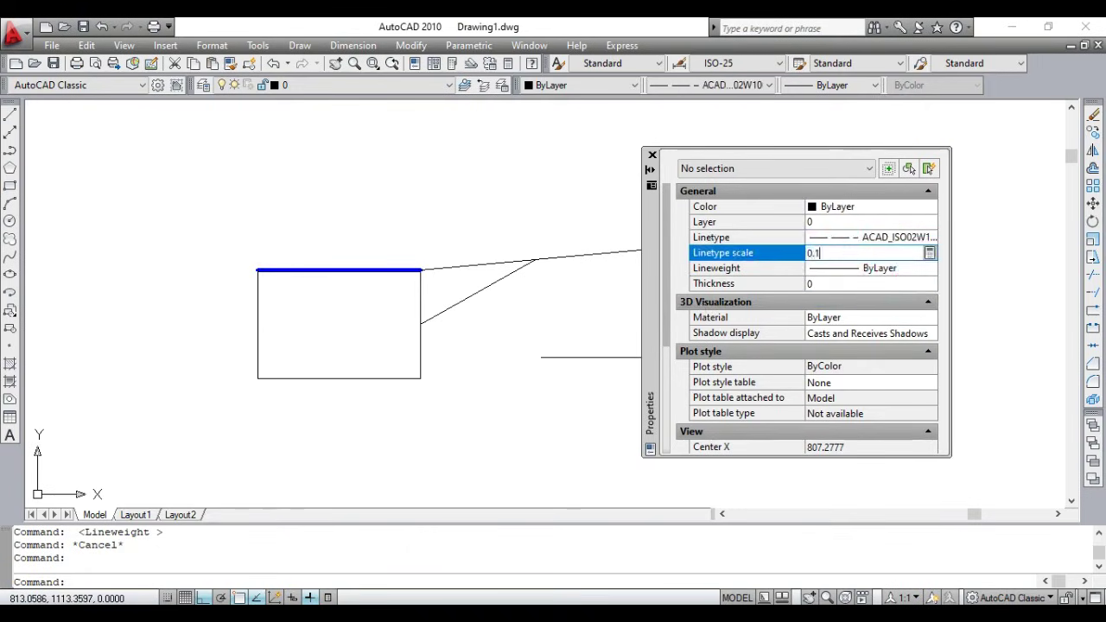
key("Return")
left_click(833, 252)
- Give the rectangle's blue top side a linetype scale of 0.1 and the ACAD_ISO02W100 linetype, and deselect it
left_click(383, 269)
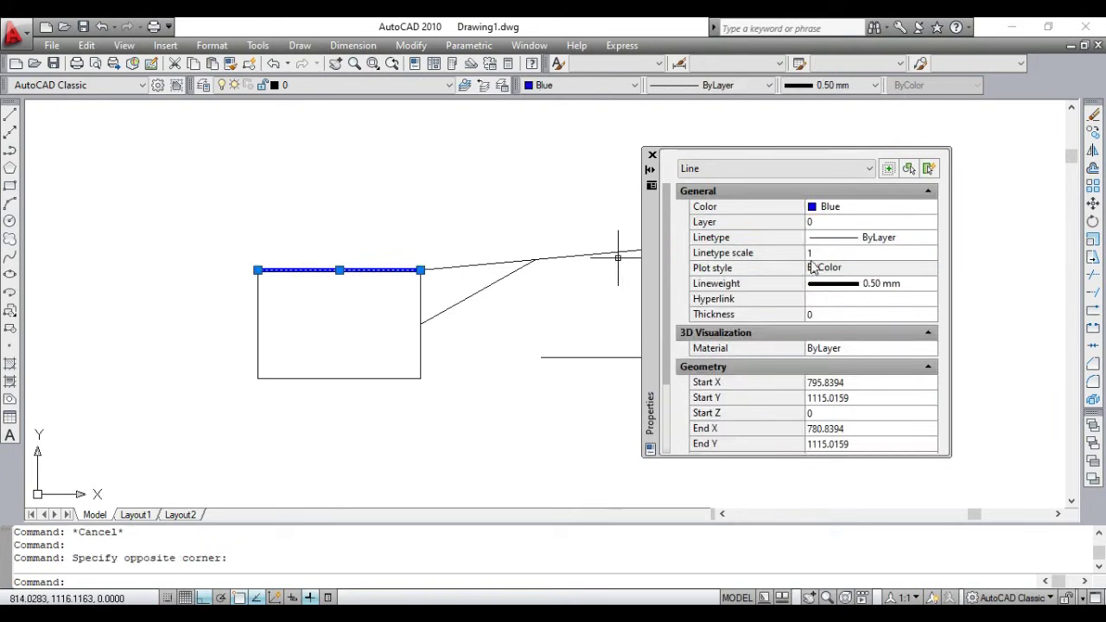
left_click(812, 268)
left_click(824, 251)
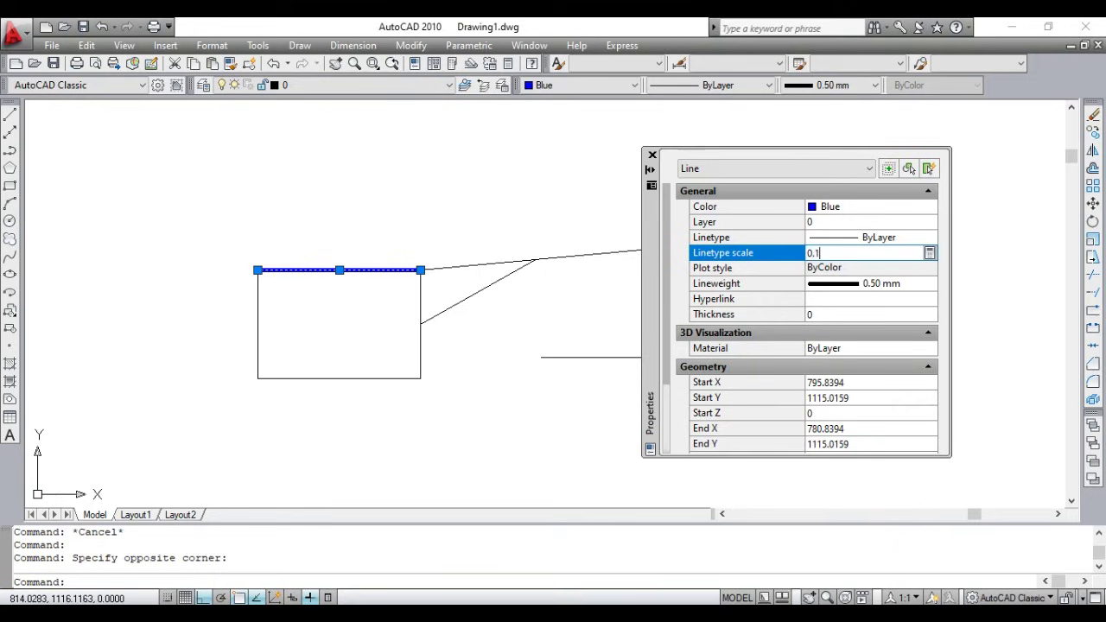
key("Return")
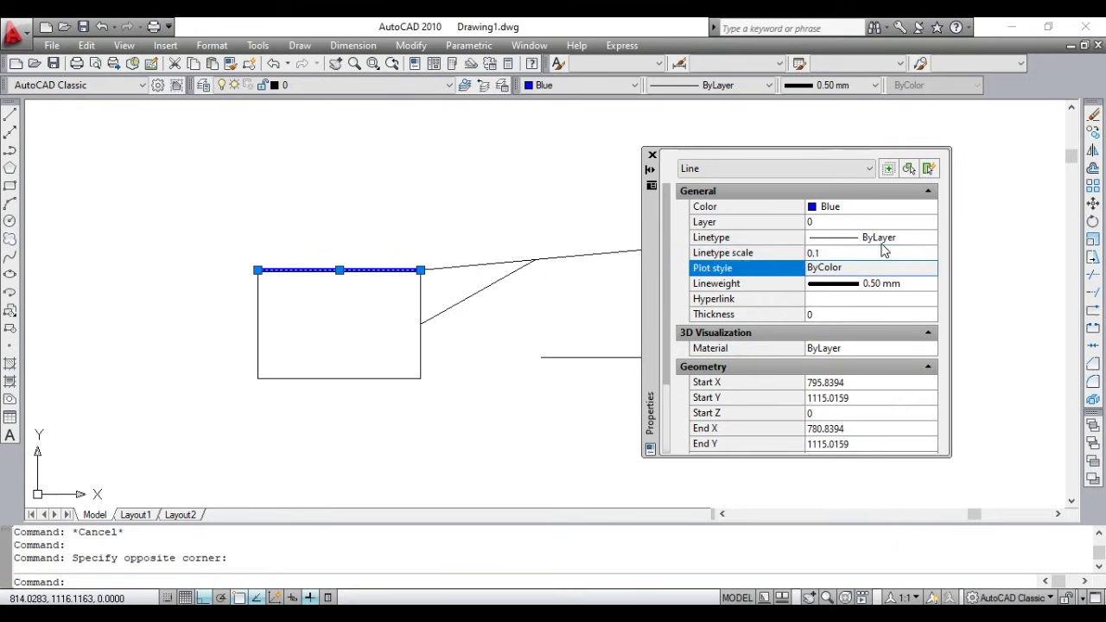
left_click(881, 237)
left_click(881, 236)
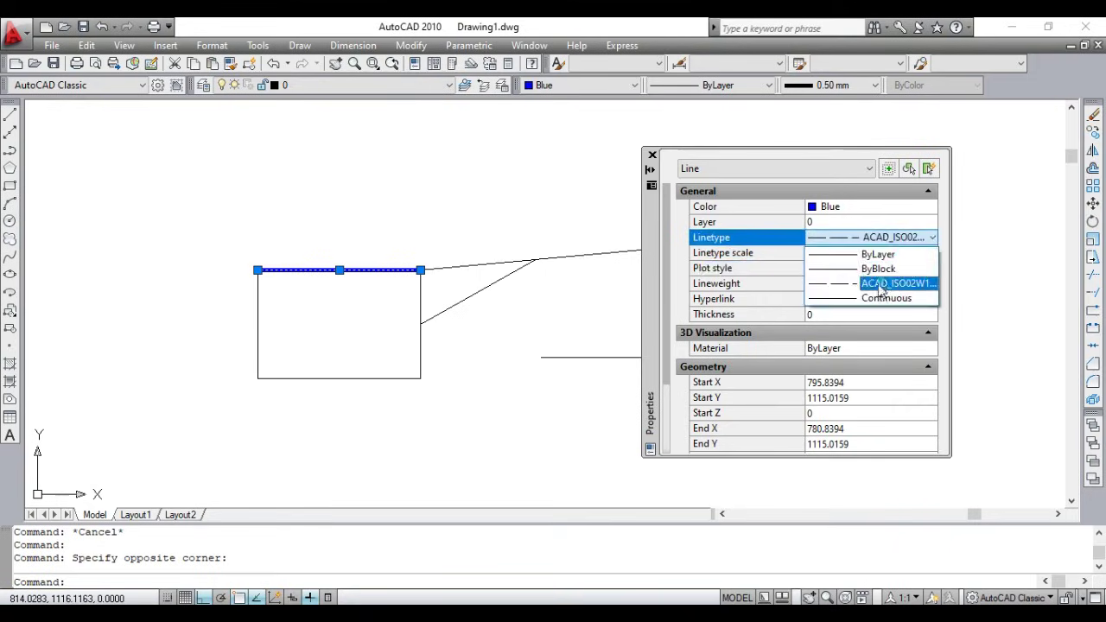
left_click(889, 279)
key("Escape")
scroll(336, 273, "up", 5)
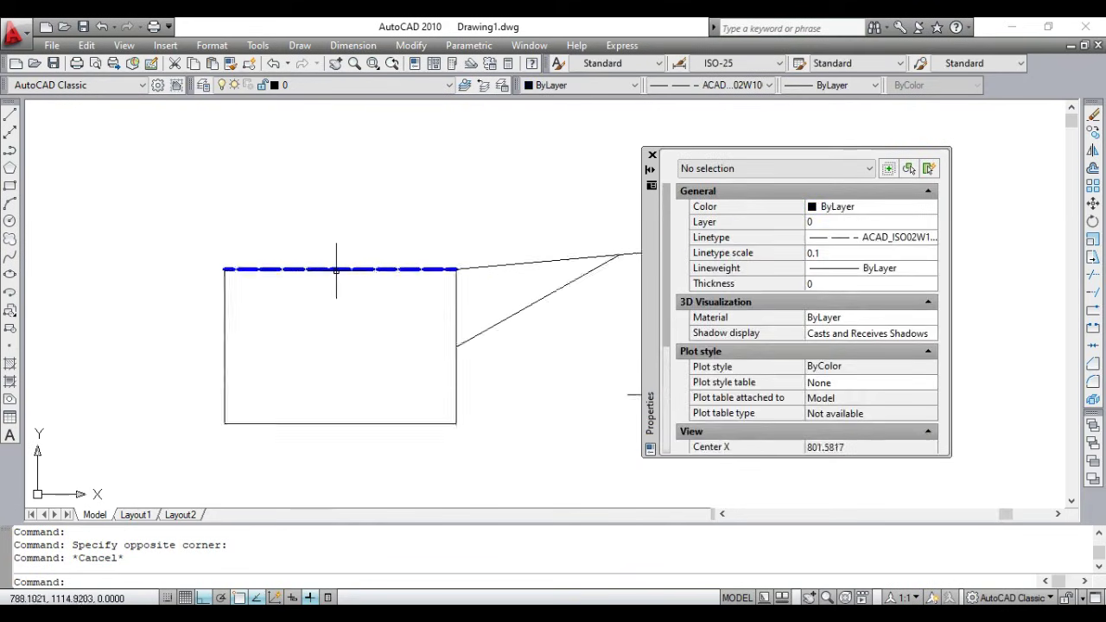
mouse_move(320, 273)
middle_mouse_down()
mouse_move(444, 313)
mouse_move(415, 308)
mouse_move(444, 338)
mouse_move(474, 321)
mouse_move(360, 286)
middle_mouse_up()
scroll(498, 320, "down", 2)
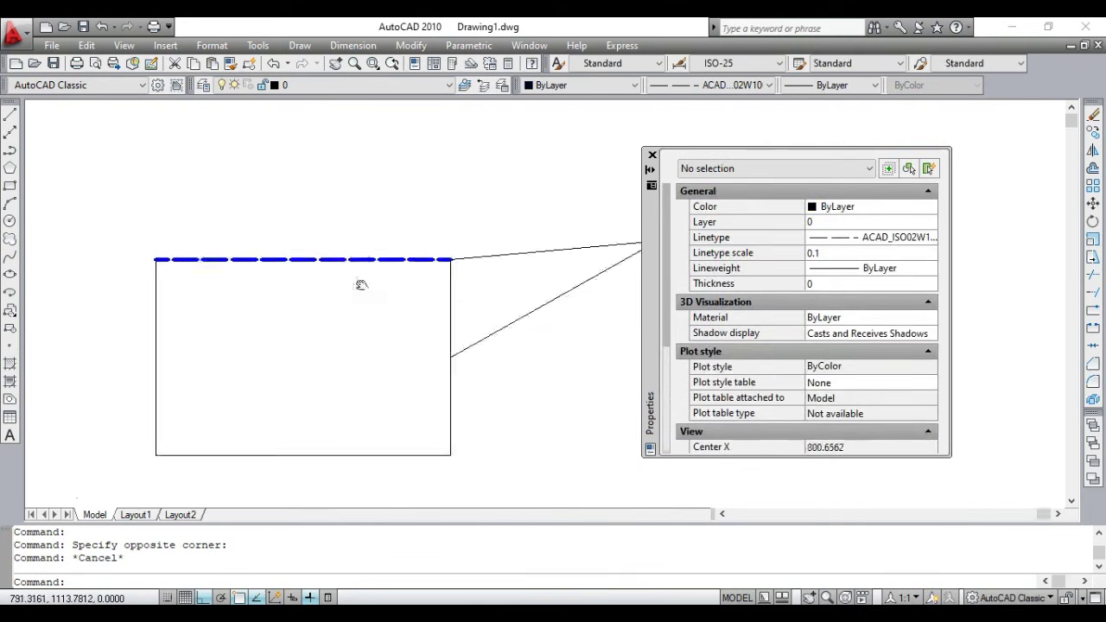
scroll(474, 288, "down", 2)
scroll(474, 287, "up", 2)
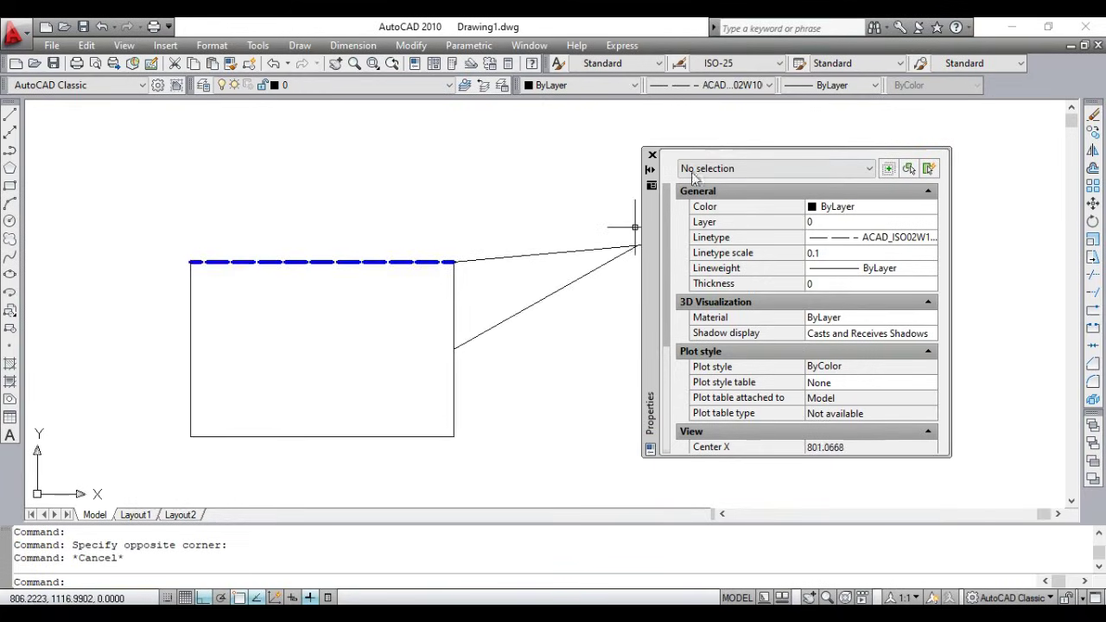
- Close the object properties palette and cancel anything still active
left_click(652, 156)
key("Escape")
key("Escape")
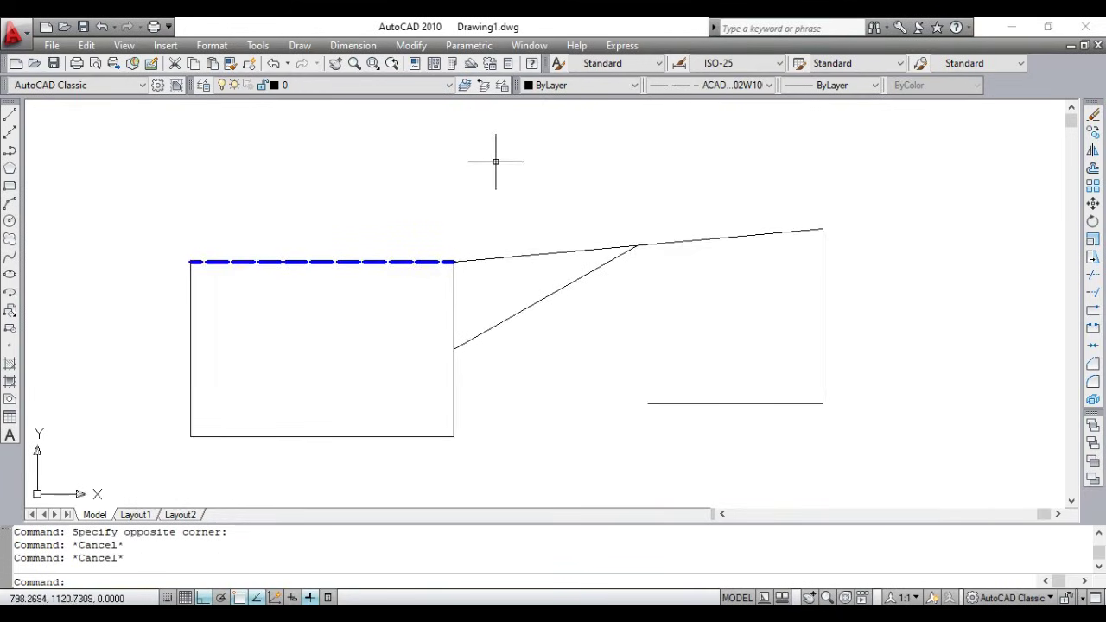
- Draw a horizontal line above the rectangle's blue top side, slightly more than half that side's length
left_click(297, 45)
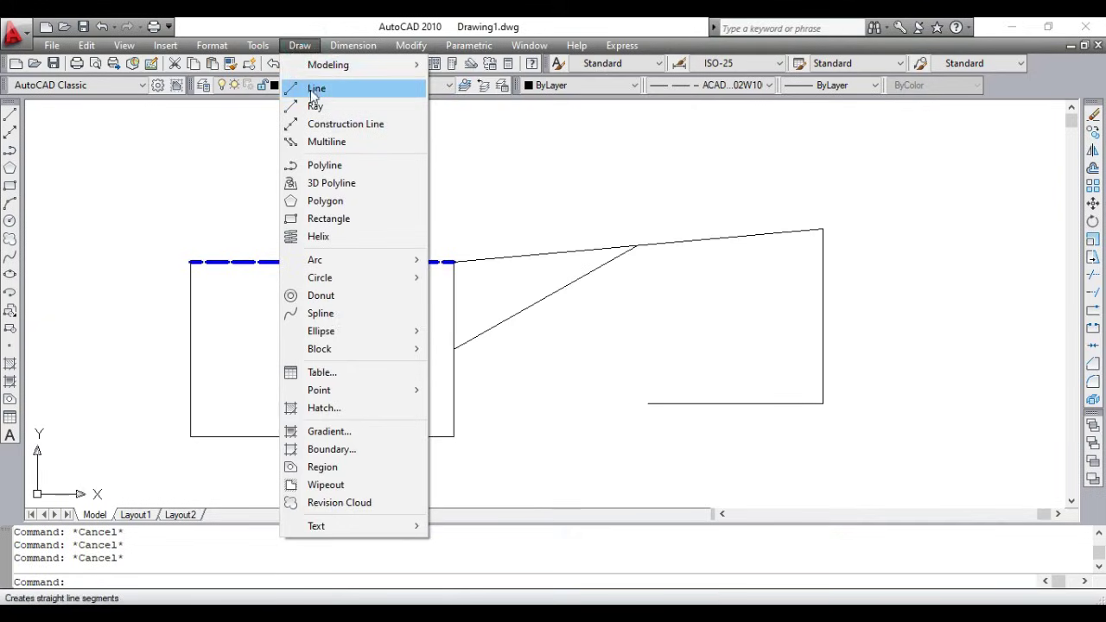
key("Escape")
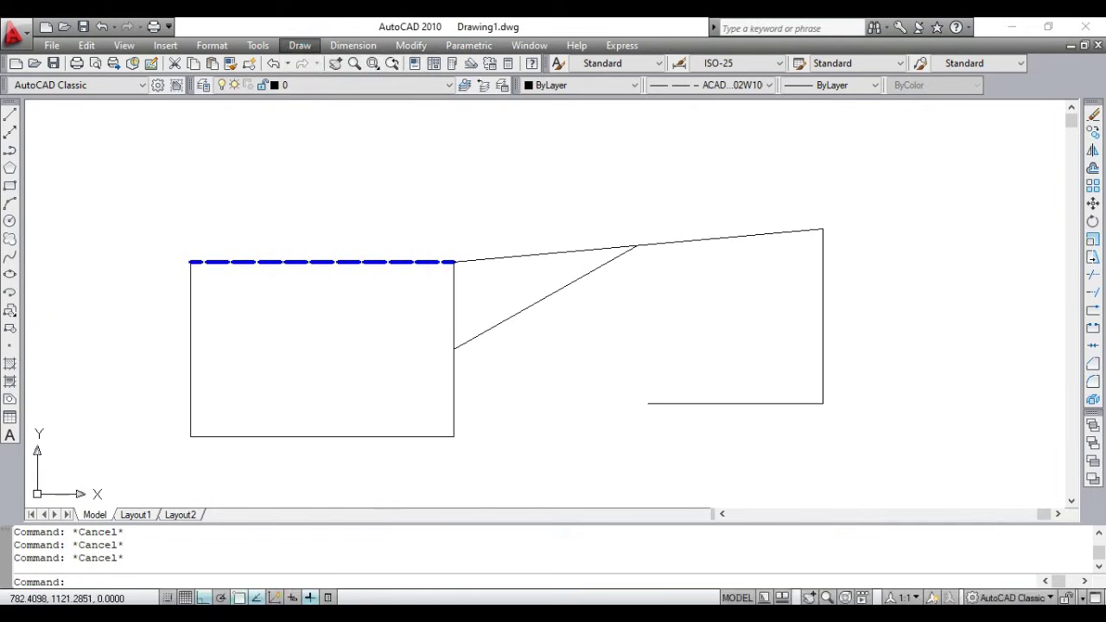
left_click(337, 129)
left_click(274, 199)
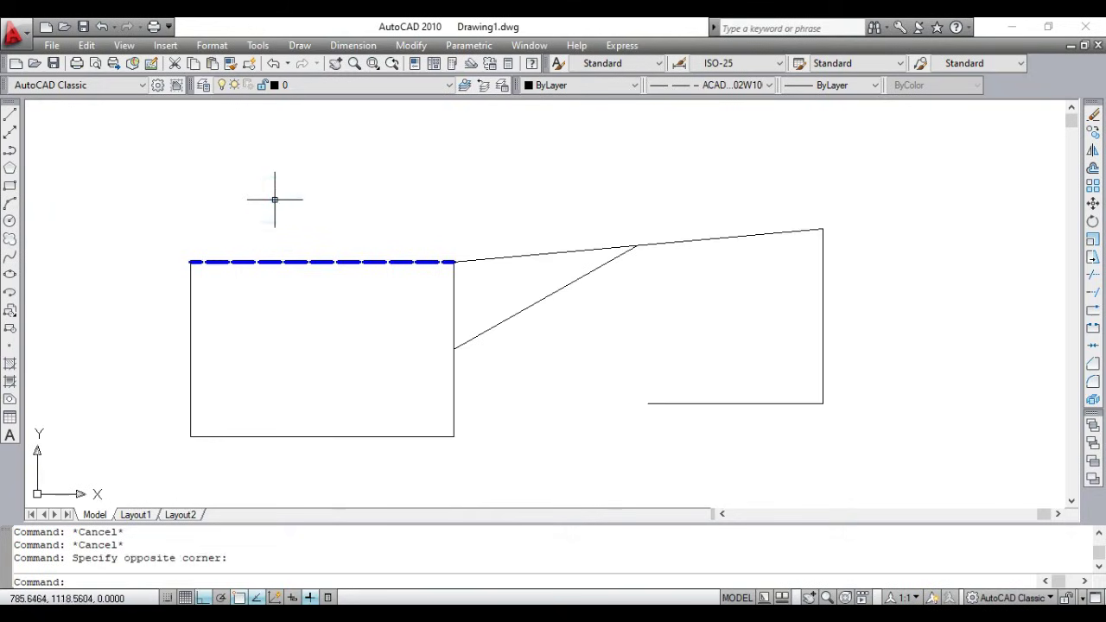
key("Return")
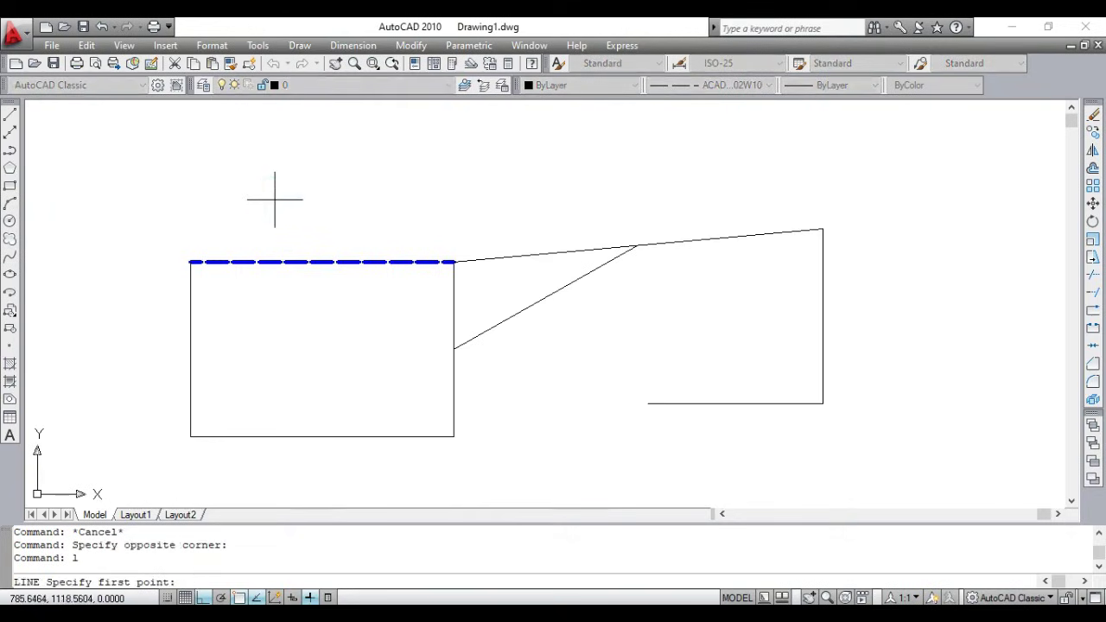
left_click(275, 199)
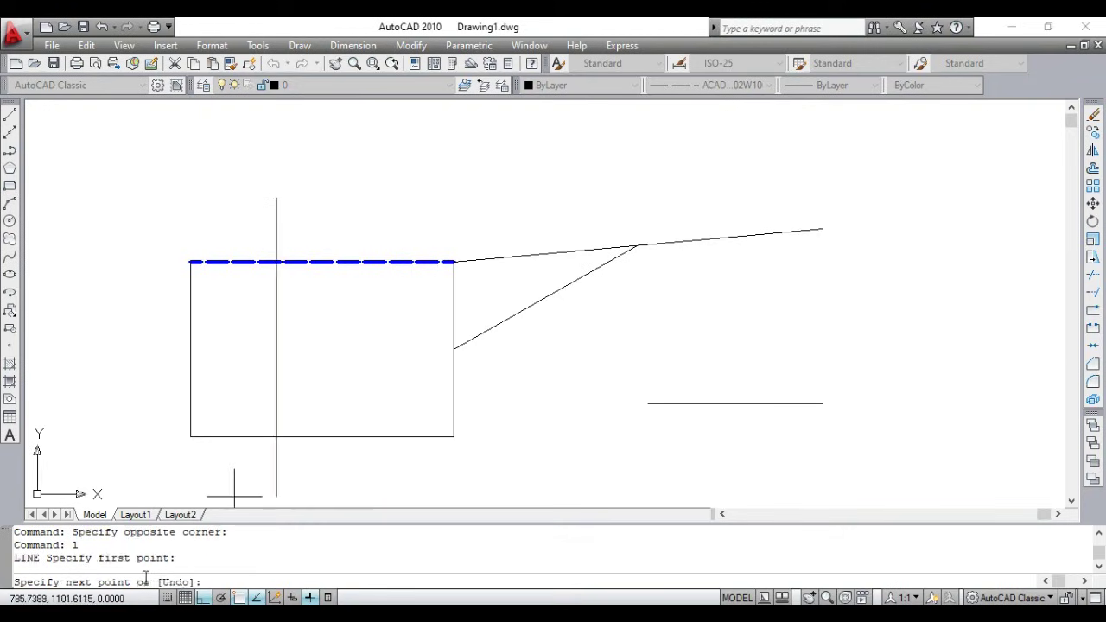
left_click(425, 198)
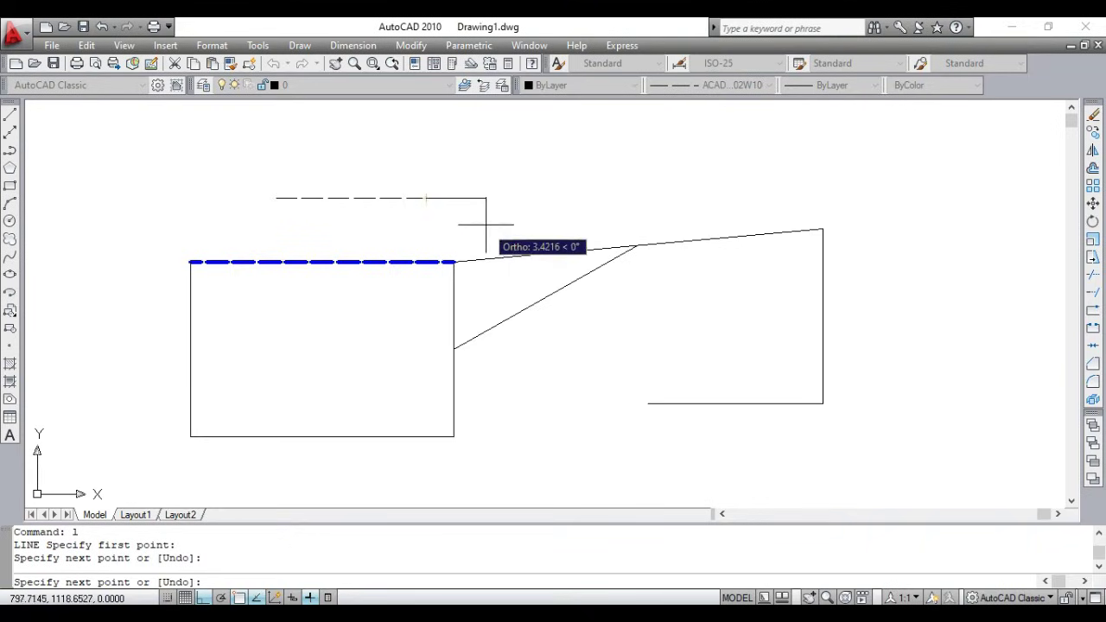
key("Return")
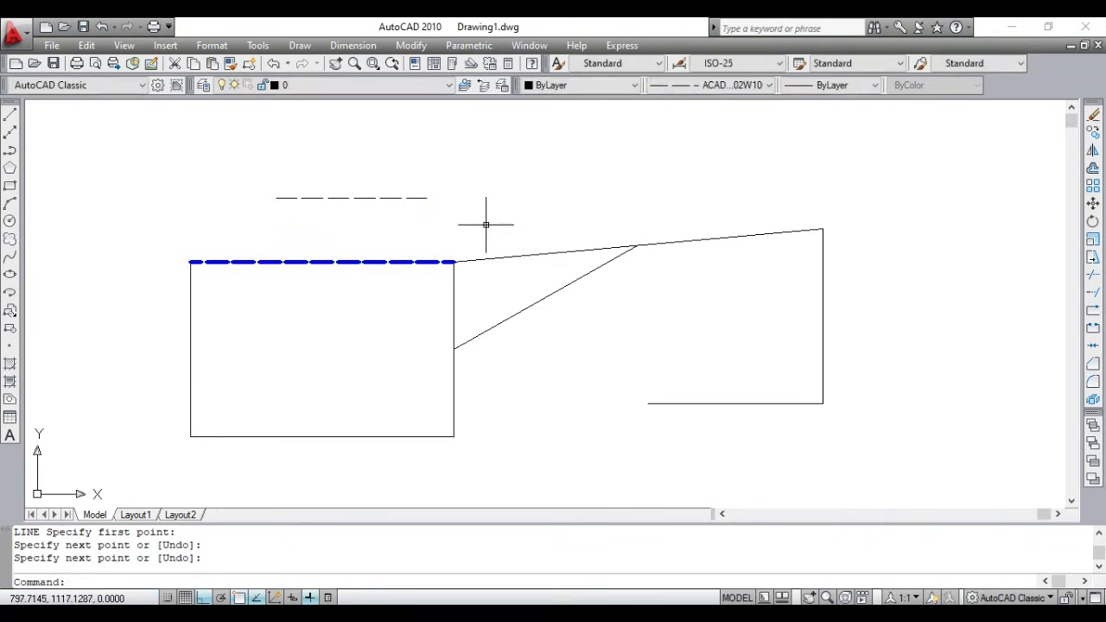
- Select the new line above the rectangle to check its properties, and clear the selection
left_click(403, 197)
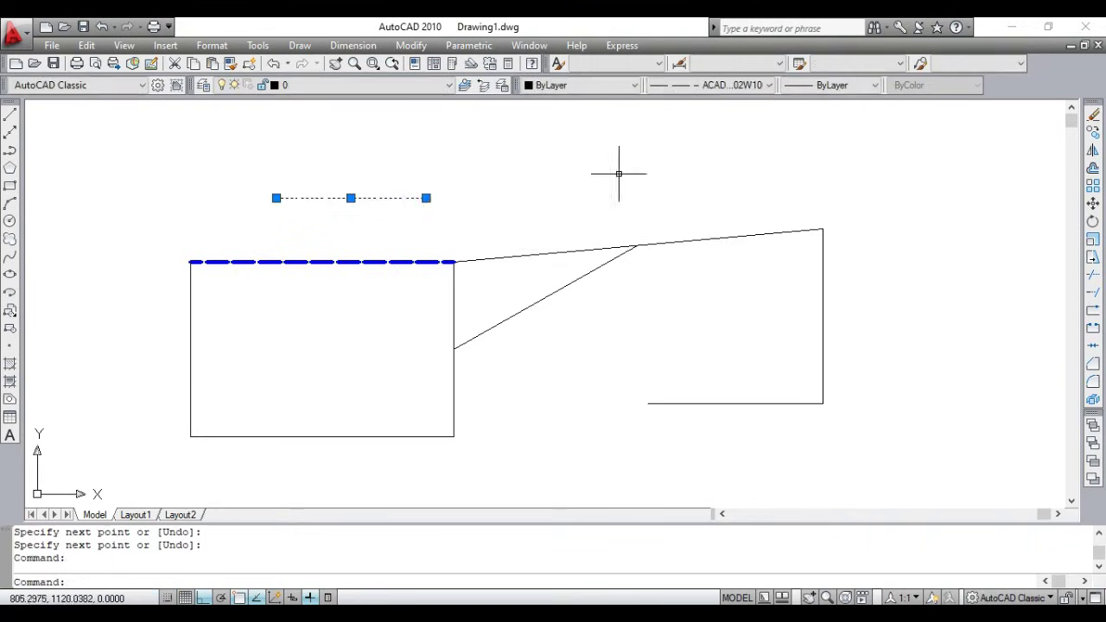
key("Escape")
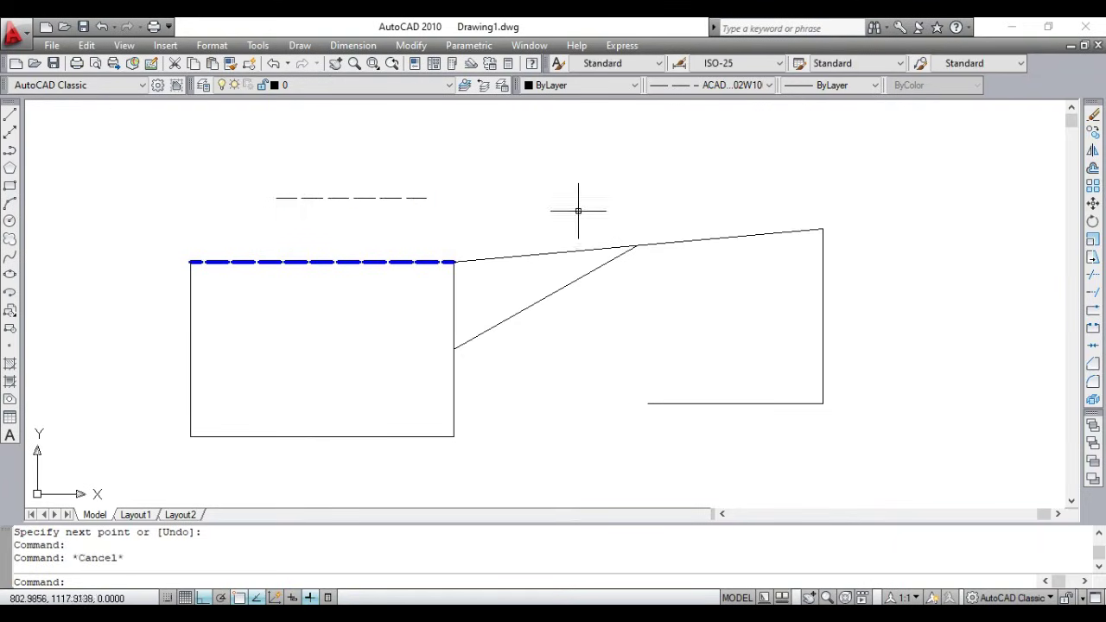
mouse_move(420, 235)
middle_mouse_down()
mouse_move(435, 264)
mouse_move(444, 254)
middle_mouse_up()
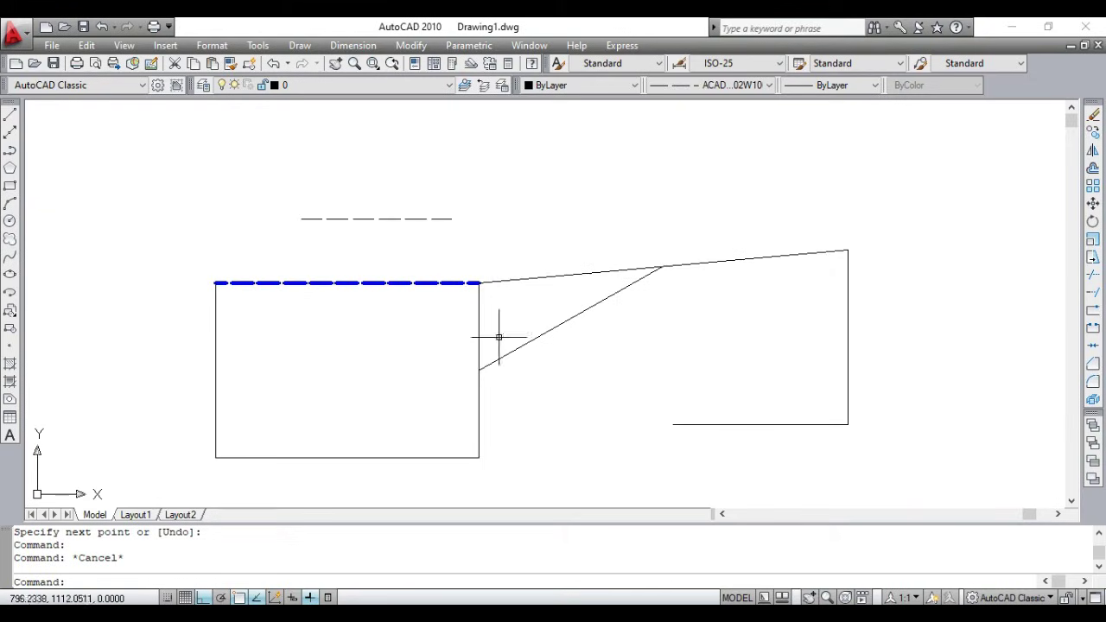
middle_click_drag(535, 239, 525, 234)
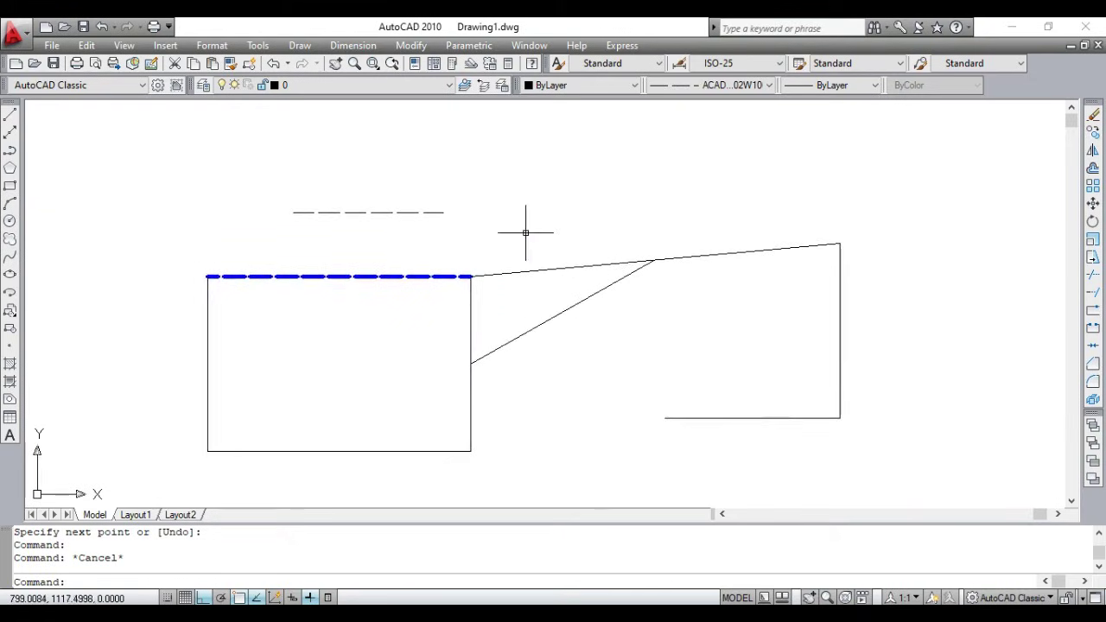